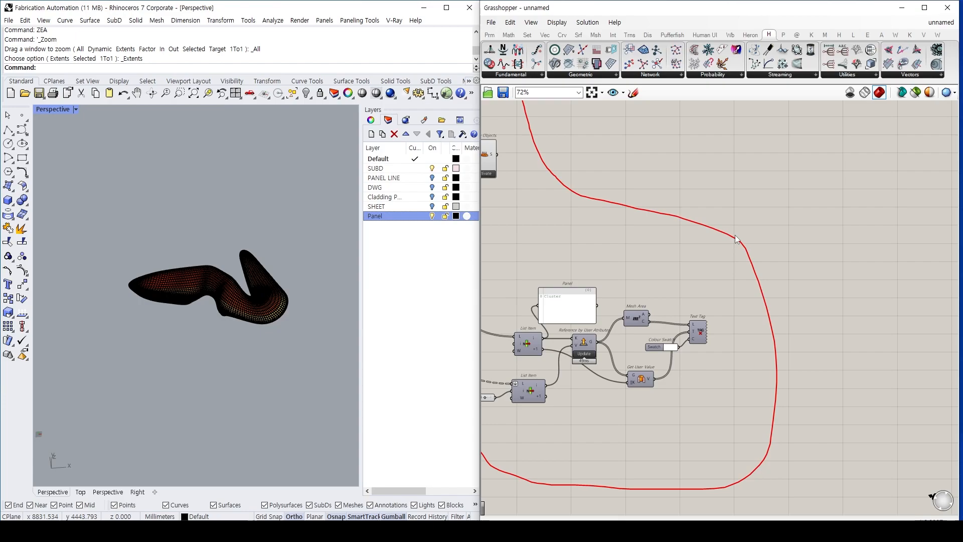
Inspect the panelled mesh in the Perspective viewport using shaded and ghosted display modes.
right_click_drag(247, 308, 214, 355)
scroll(214, 352, "up", 6)
right_click_drag(188, 263, 226, 329)
scroll(201, 309, "down", 2)
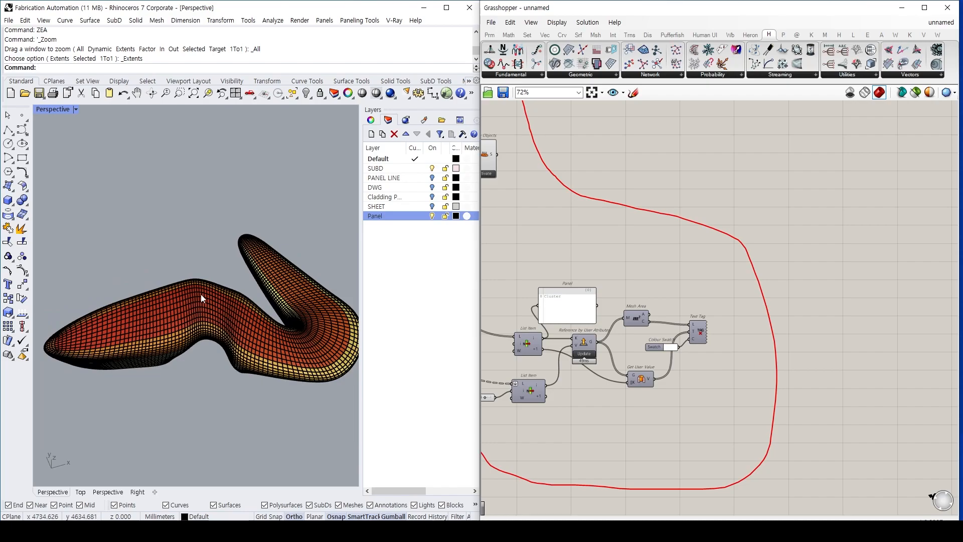
right_click_drag(203, 294, 198, 248)
type("sh")
key("Return")
type("gh")
key("Return")
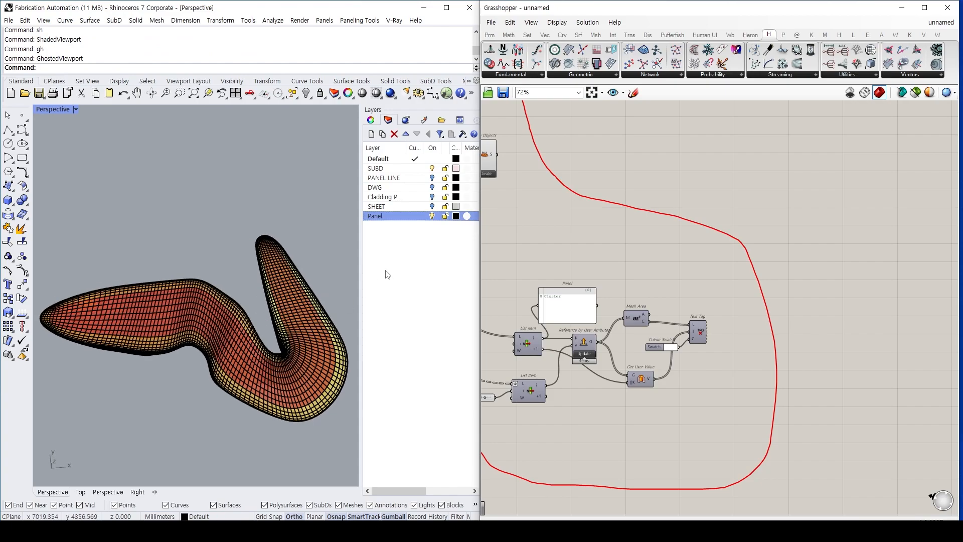
Check the Panel layer's contents by toggling its visibility and selecting a single panel mesh, followed by all meshes.
left_click(432, 215)
left_click(432, 169)
left_click(432, 215)
left_click(432, 216)
scroll(210, 348, "up", 5)
left_click(224, 327)
scroll(257, 300, "up", 4)
left_click(275, 320)
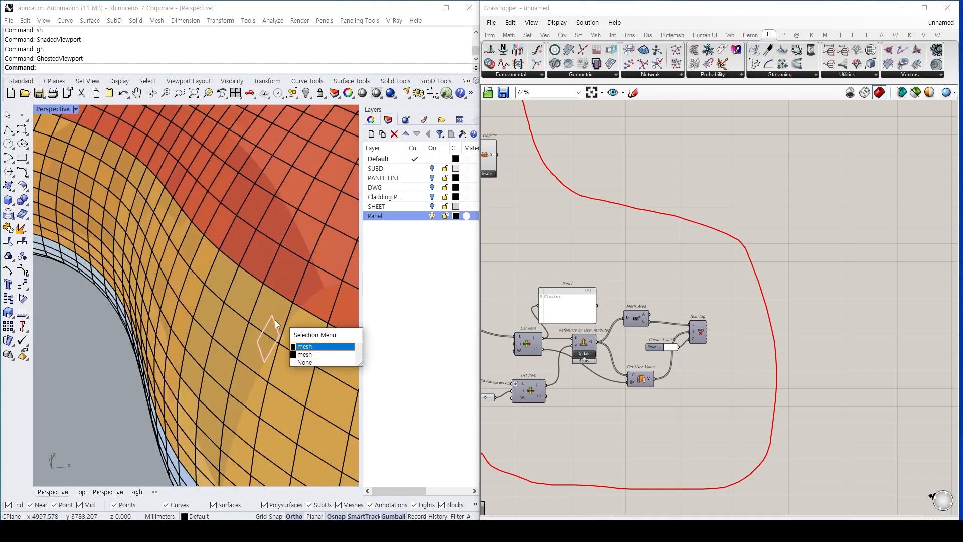
key("Return")
scroll(275, 302, "down", 5)
key("ctrl+a")
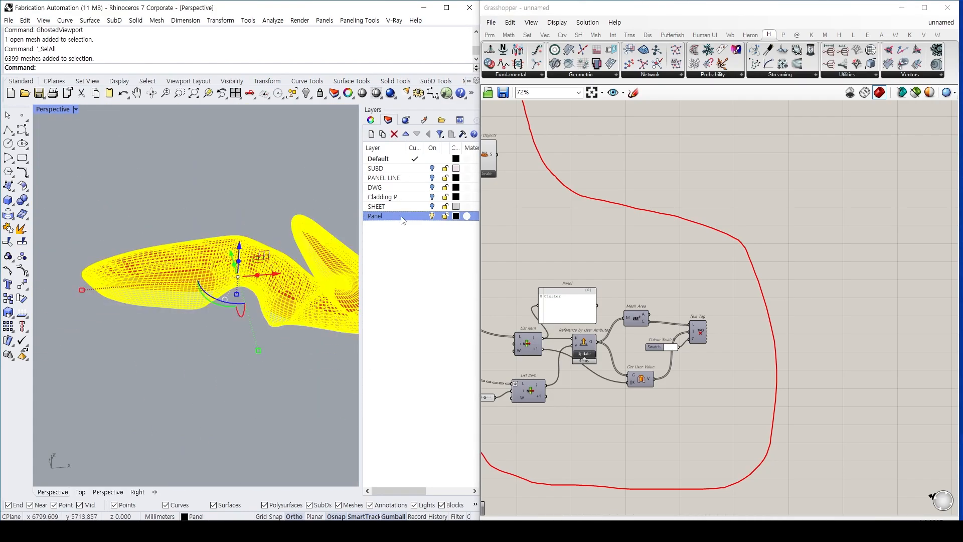
right_click_drag(284, 195, 280, 201)
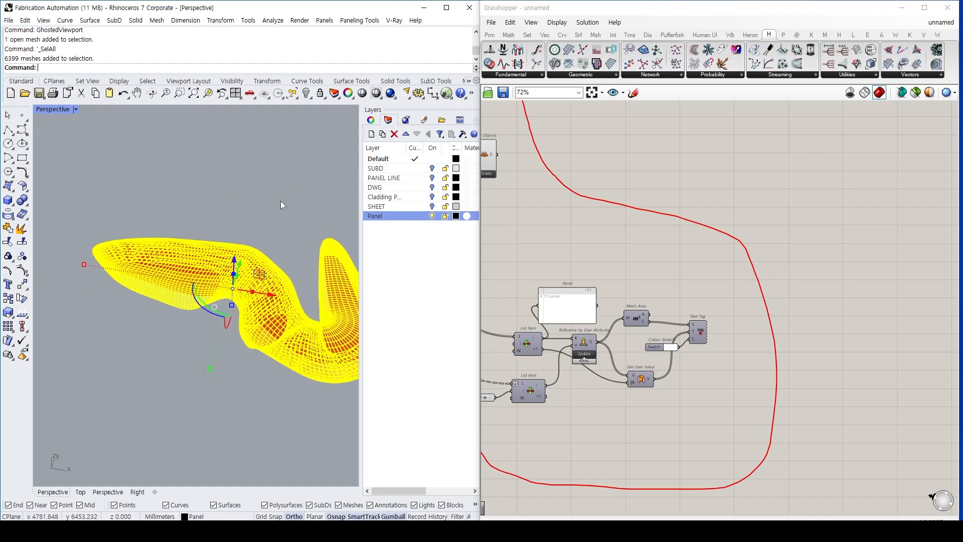
key("Delete")
Set the Perspective viewport to shaded display and turn on the Panel layer.
type("sh")
key("Return")
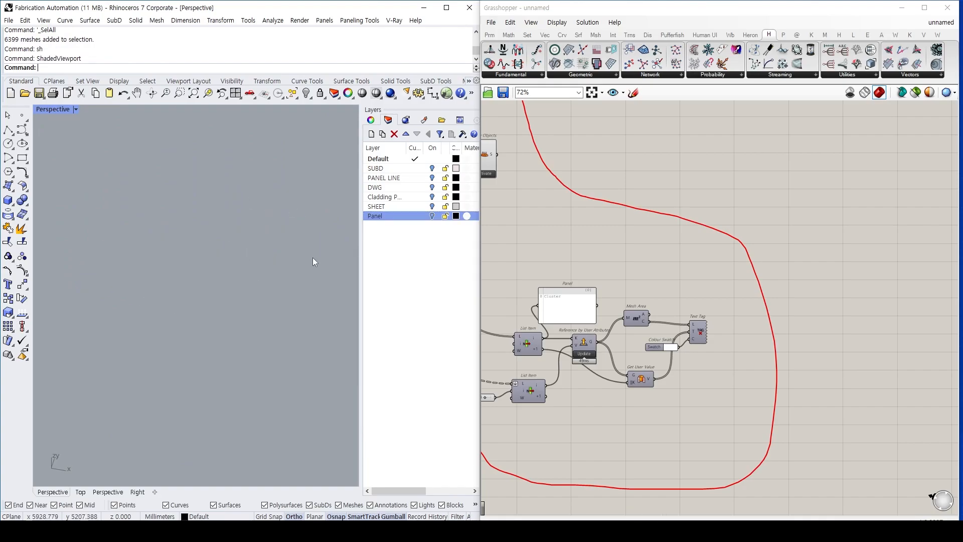
left_click(432, 216)
Add a Reference by Layer component in the empty canvas area above the red-outlined definition.
right_click_drag(673, 215, 580, 348)
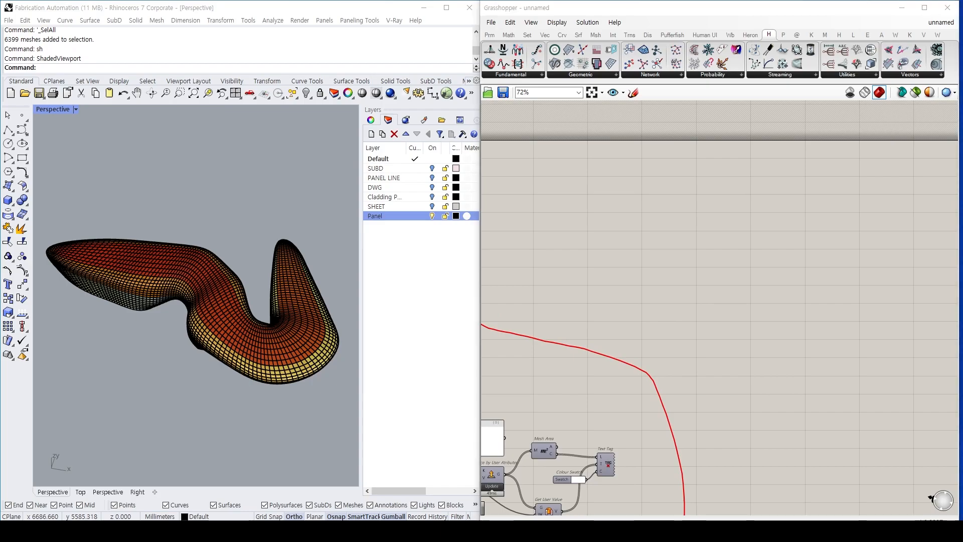
right_click_drag(642, 277, 685, 272)
double_click(685, 272)
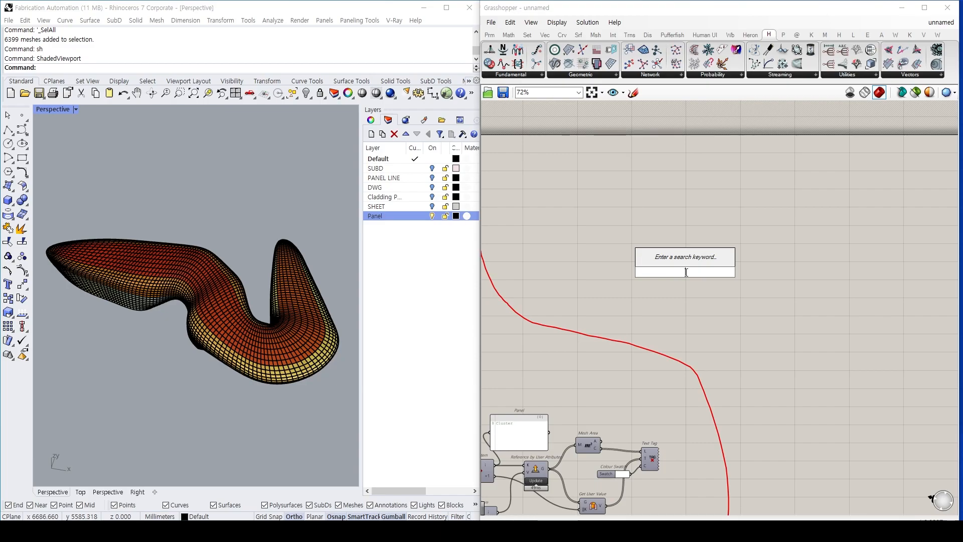
double_click(694, 248)
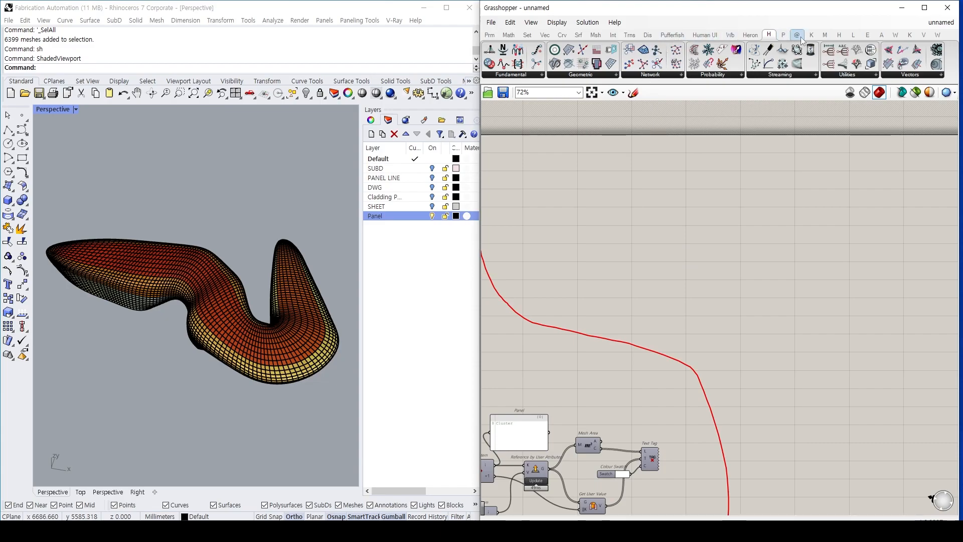
left_click(869, 36)
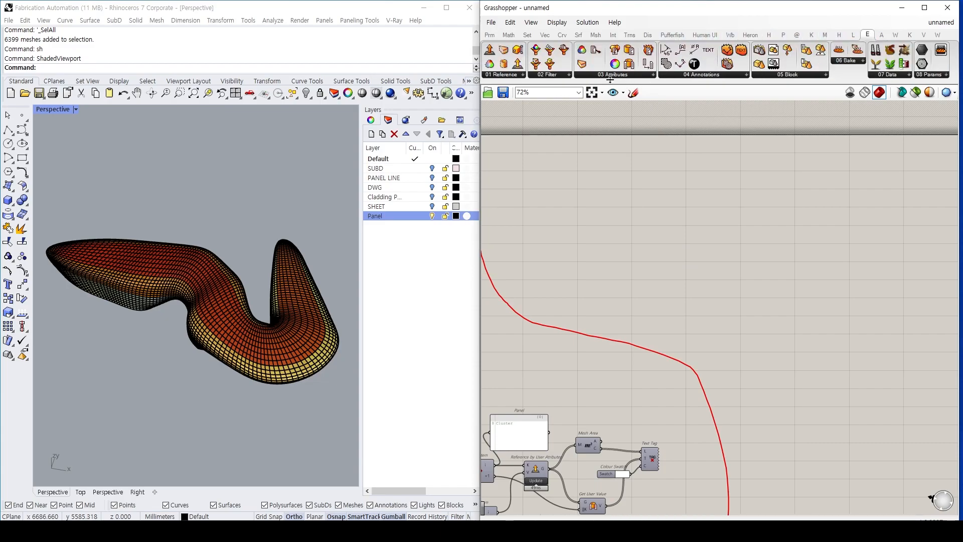
left_click(516, 76)
left_click_drag(522, 118, 737, 228)
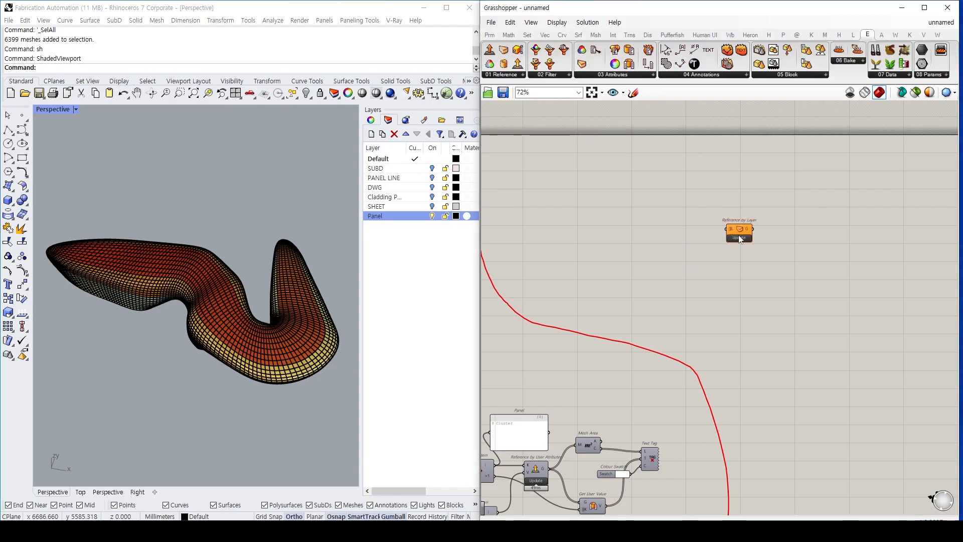
Add a Value List, connect it to the layer input of Reference by Layer, and choose the Panel layer.
double_click(662, 238)
type("value list")
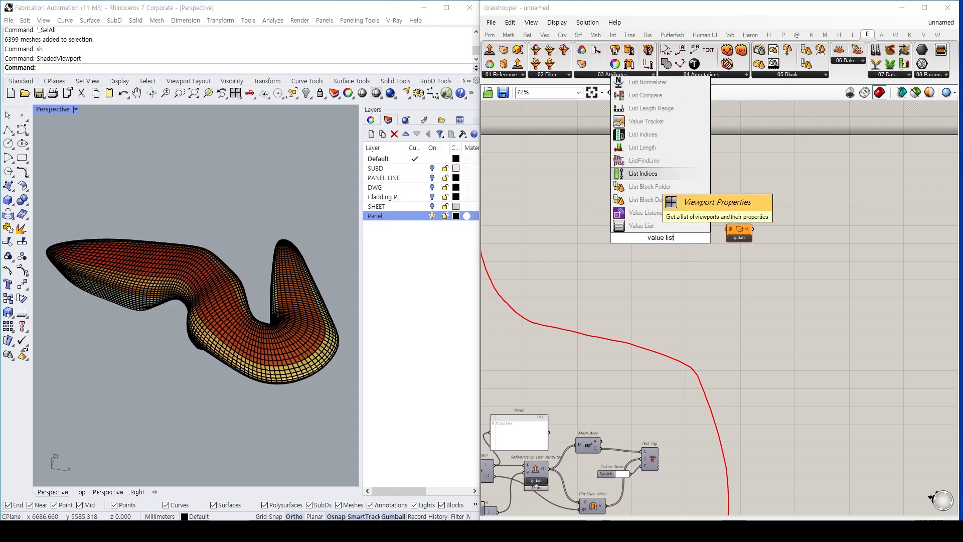
key("Return")
scroll(669, 219, "up", 3)
left_click_drag(763, 235, 679, 250)
left_click_drag(659, 252, 679, 237)
left_click(688, 236)
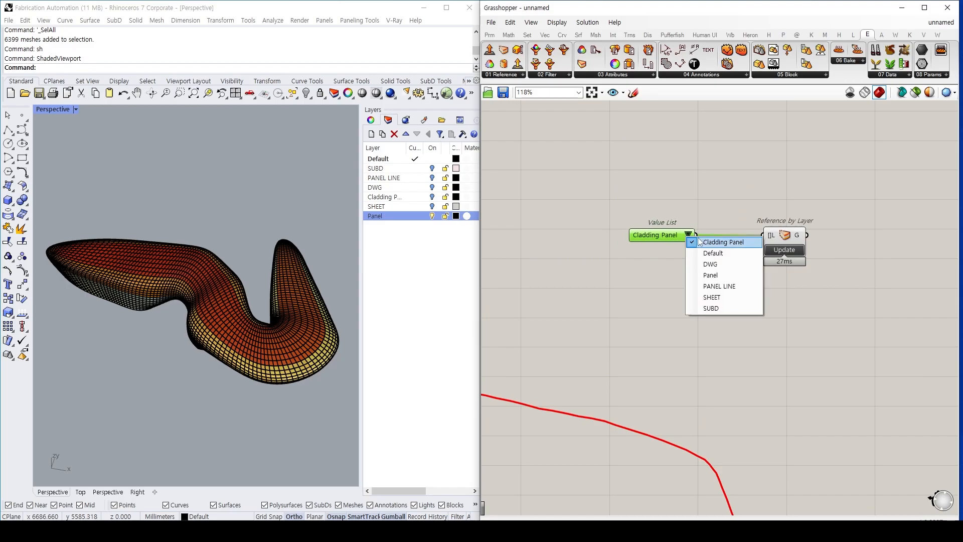
left_click(702, 277)
left_click_drag(671, 275, 631, 304)
left_click(259, 311)
left_click(432, 216)
Add a Get User Value component beyond the output side of Reference by Layer.
right_click_drag(768, 261, 598, 262)
left_click_drag(618, 240, 613, 239)
double_click(733, 227)
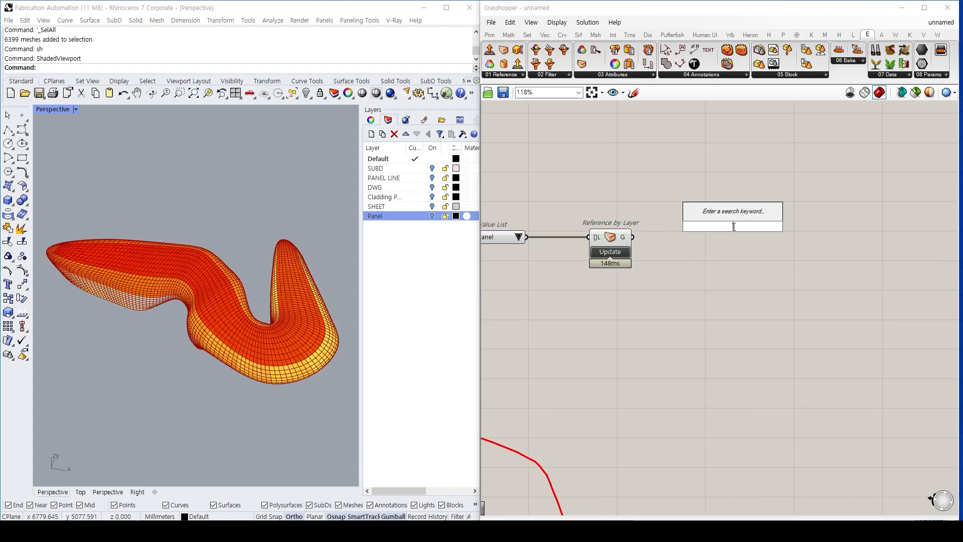
left_click(613, 74)
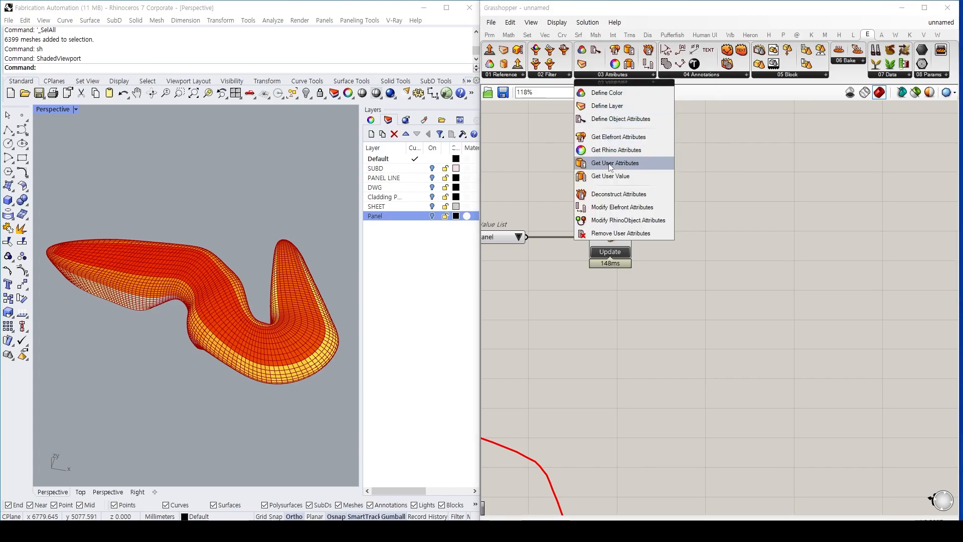
left_click(611, 176)
left_click(702, 188)
Examine the list of referenced meshes in the G output of Reference by Layer.
left_click(631, 233)
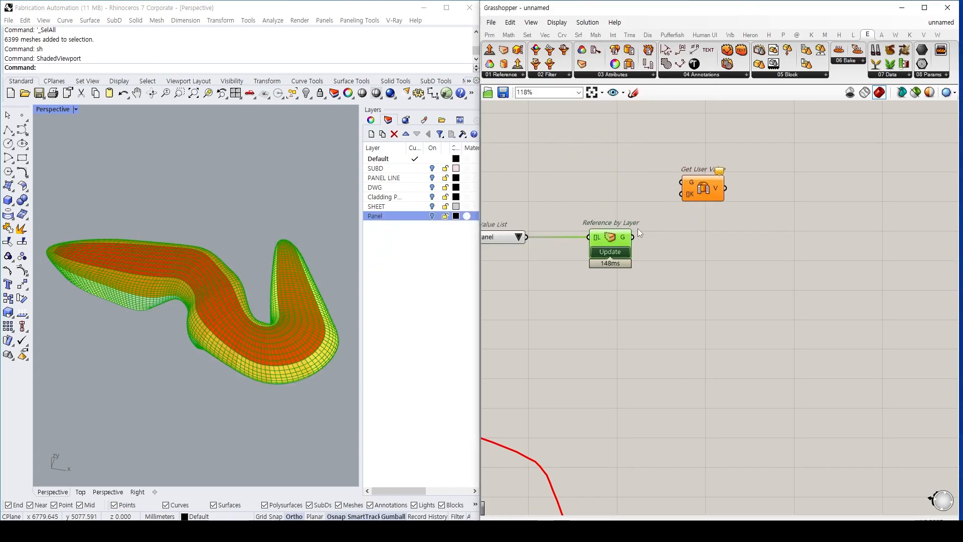
mouse_move(623, 239)
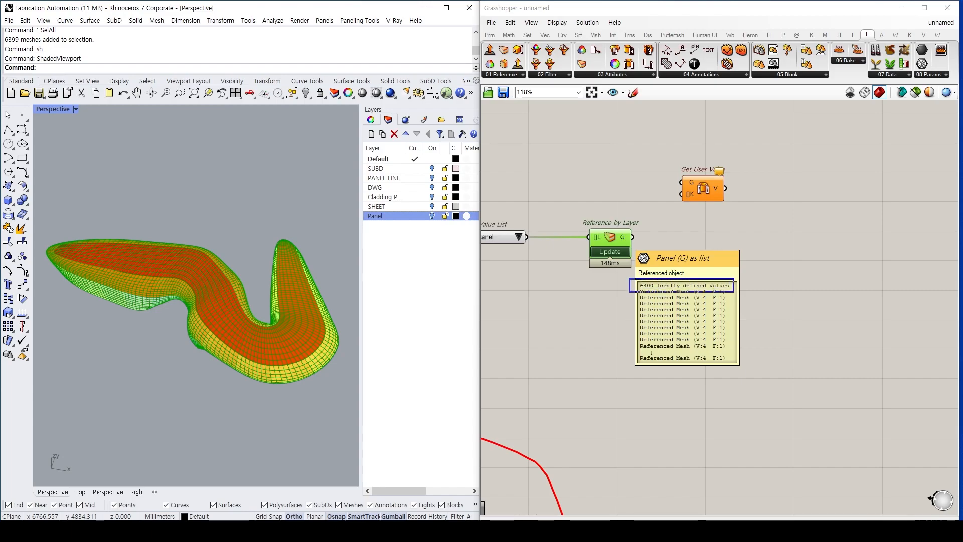
mouse_move(714, 295)
left_mouse_down()
mouse_move(733, 296)
mouse_move(724, 298)
mouse_move(733, 366)
left_mouse_up()
key("ctrl+z")
key("Escape")
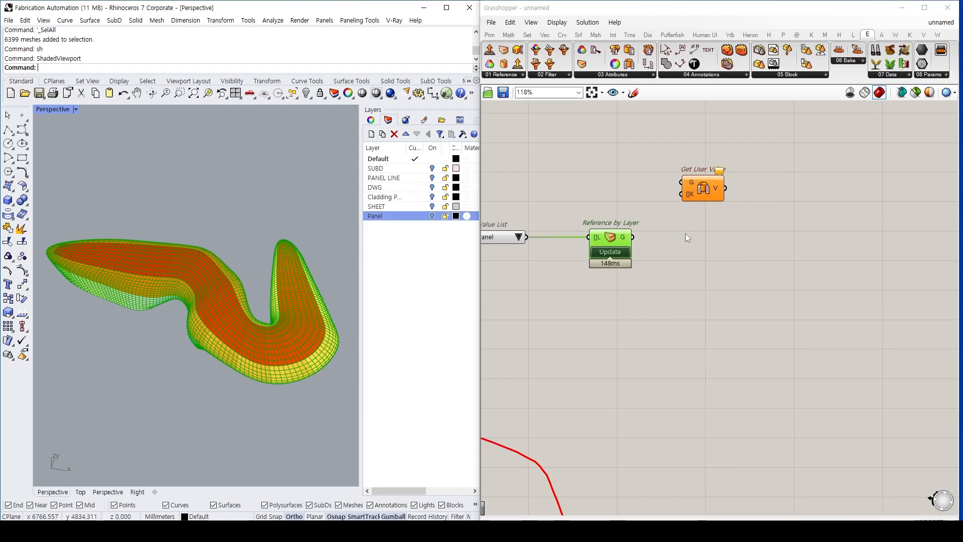
left_click(682, 231)
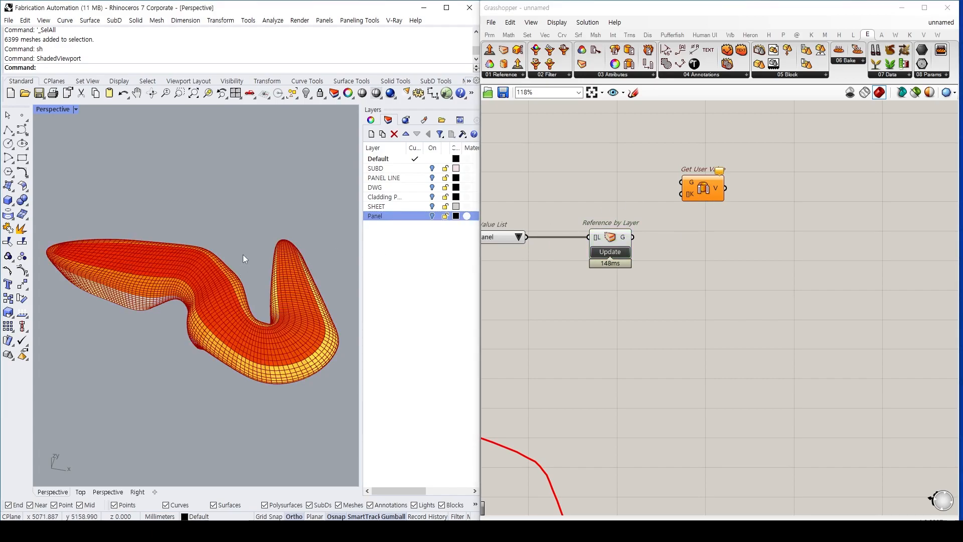
mouse_move(236, 221)
left_mouse_down("ctrl")
mouse_move(75, 118)
mouse_move(281, 229)
left_mouse_up("ctrl")
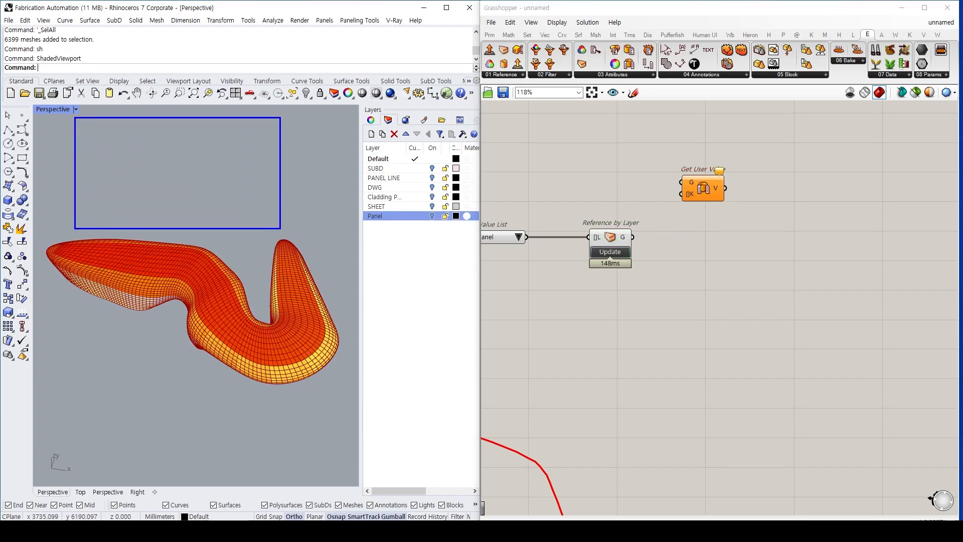
mouse_move(106, 169)
left_mouse_down()
mouse_move(214, 185)
mouse_move(203, 138)
mouse_move(83, 141)
mouse_move(128, 177)
left_mouse_up()
mouse_move(158, 139)
left_mouse_down()
mouse_move(151, 180)
mouse_move(184, 177)
left_mouse_up()
left_click_drag(201, 140, 202, 157)
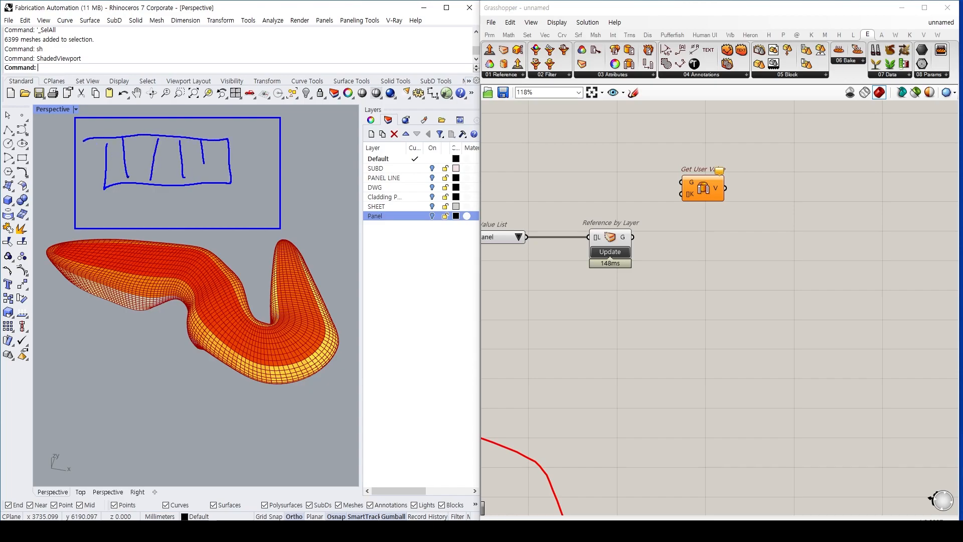
left_click_drag(237, 116, 234, 234)
mouse_move(120, 206)
left_mouse_down()
mouse_move(161, 212)
mouse_move(125, 207)
left_mouse_up()
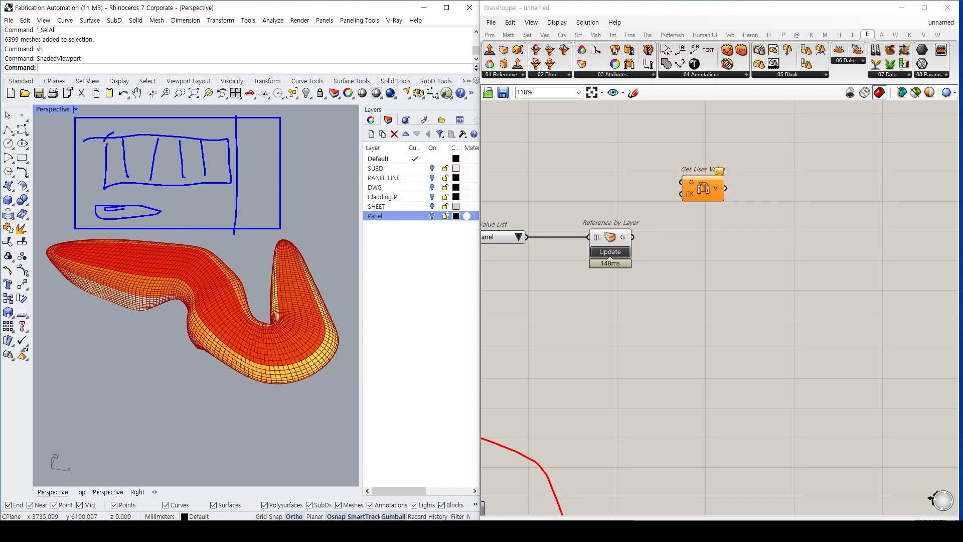
mouse_move(107, 144)
left_mouse_down()
mouse_move(105, 189)
mouse_move(115, 166)
mouse_move(150, 165)
left_mouse_up()
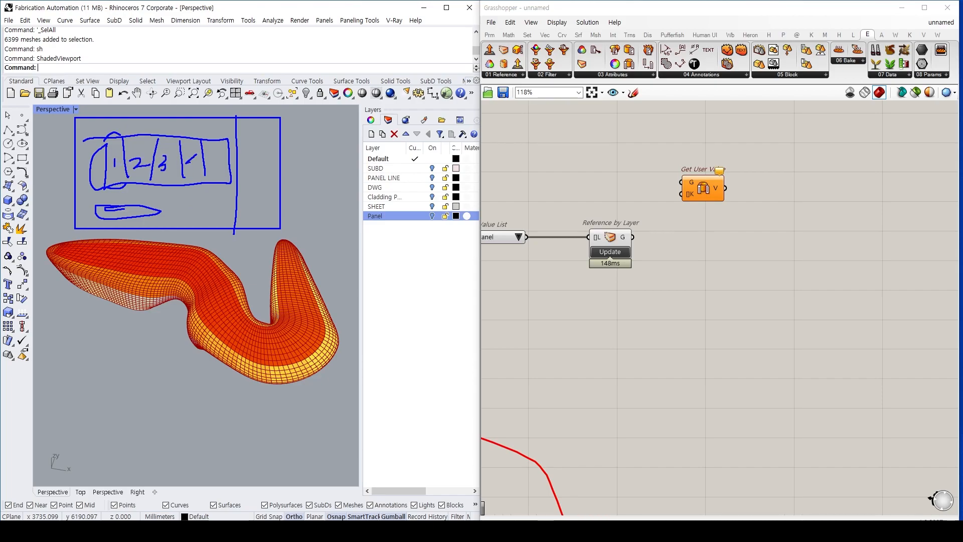
left_click_drag(230, 176, 217, 200)
key("Escape")
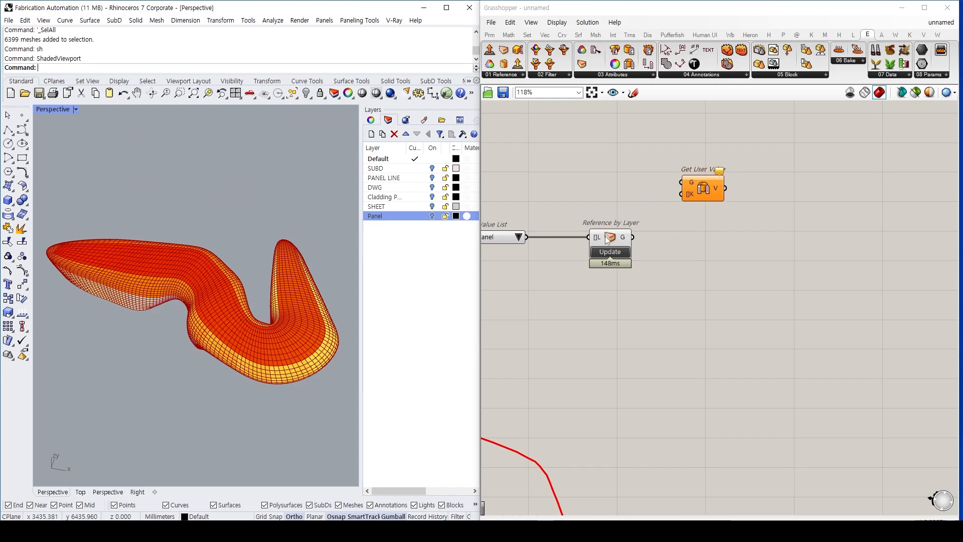
Reposition Reference by Layer and Get User Value, and connect the referenced geometry to the G input of Get User Value.
left_click_drag(610, 237, 588, 237)
left_click(583, 200)
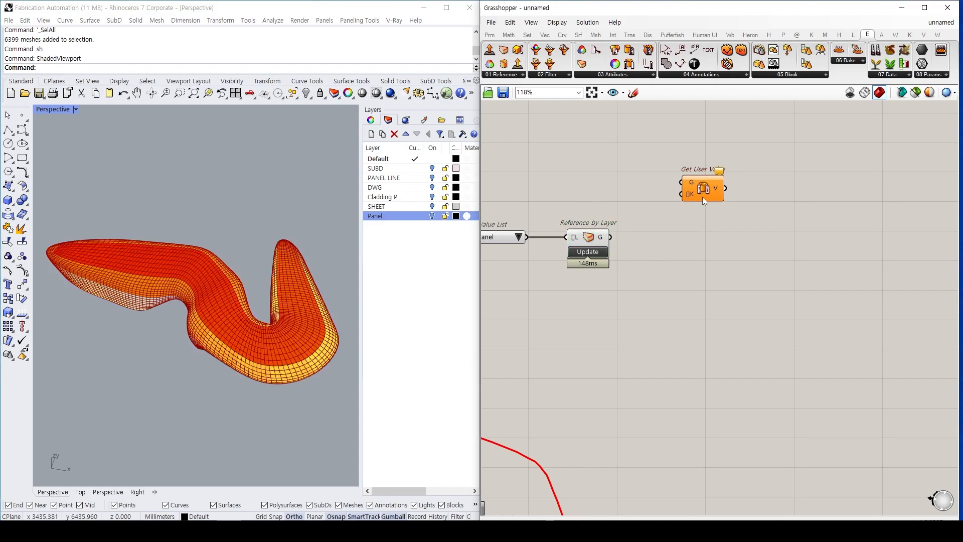
left_click_drag(704, 202, 683, 196)
left_click(629, 197)
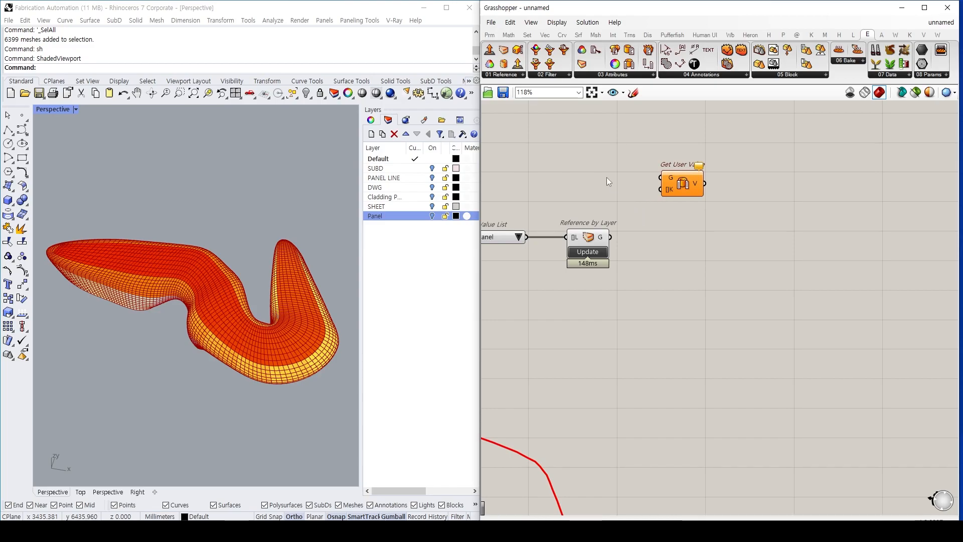
left_click_drag(611, 237, 660, 178)
Add a second Value List, connect it to the K input of Get User Value, and choose the Cluster key.
left_click_drag(614, 285, 579, 210)
double_click(588, 184)
left_click_drag(517, 262, 660, 190)
left_click(523, 246)
left_click(604, 190)
left_click(631, 196)
Add a Create Set component and connect the V output of Get User Value to its L input.
double_click(732, 222)
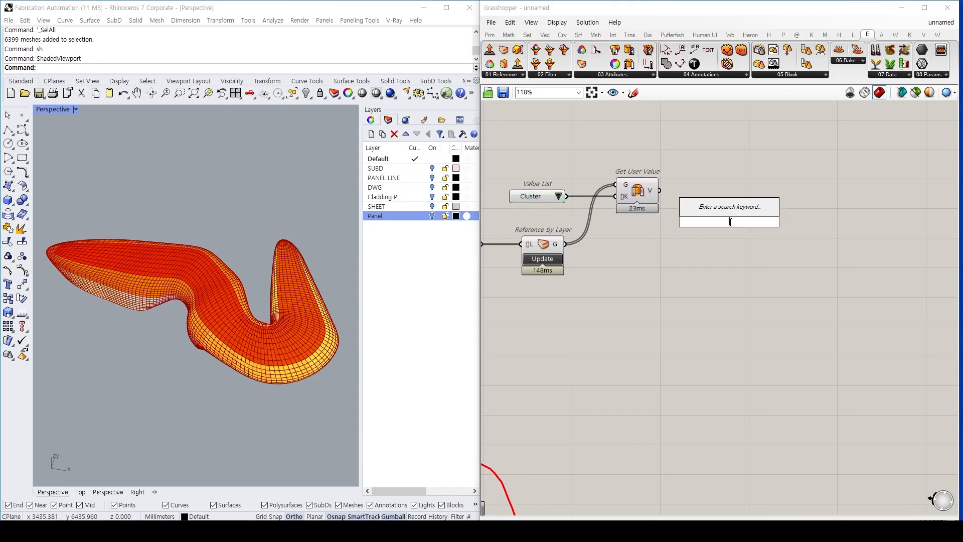
type("create set")
key("Return")
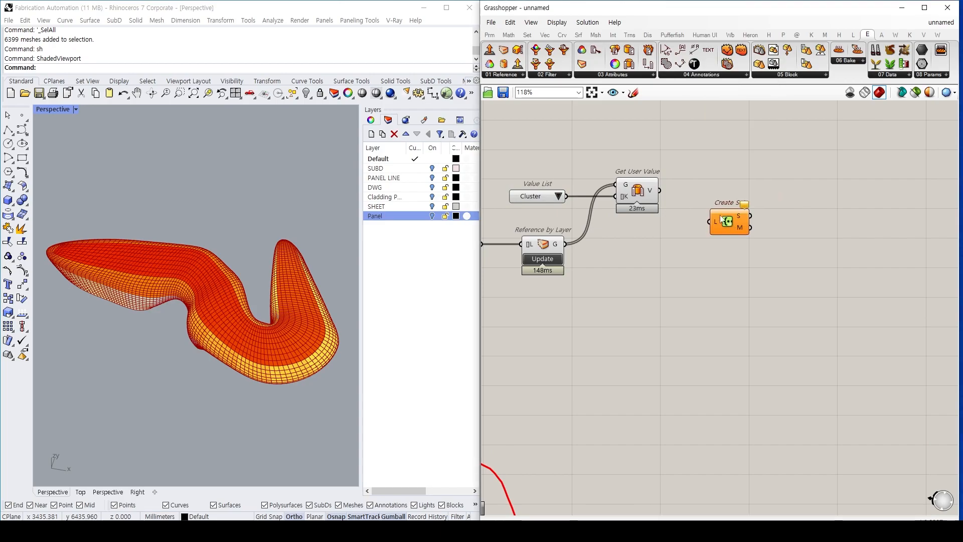
left_click_drag(664, 192, 703, 221)
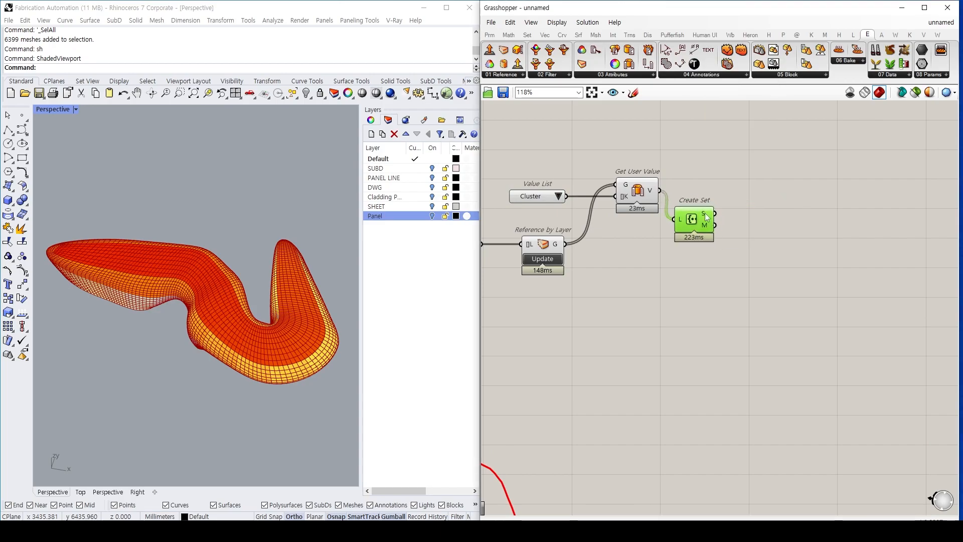
mouse_move(707, 216)
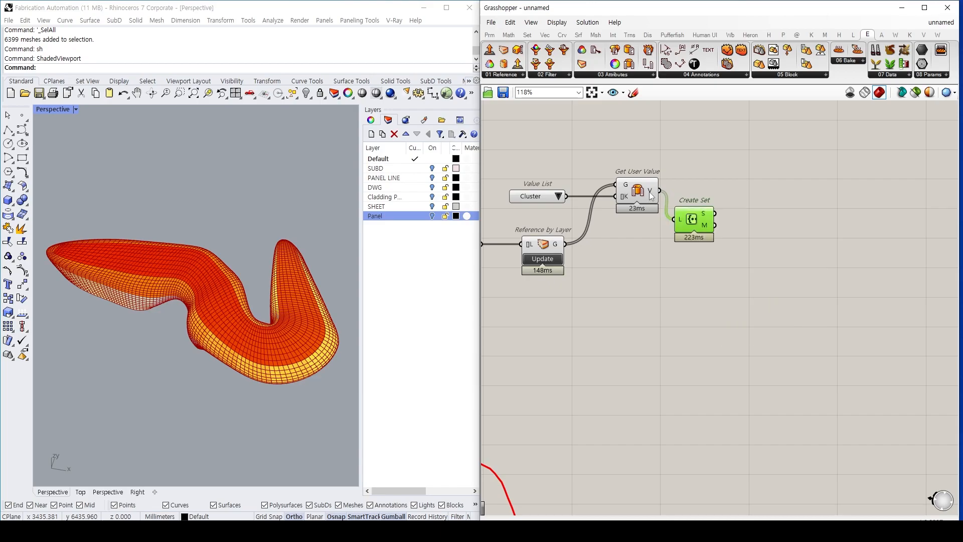
mouse_move(651, 194)
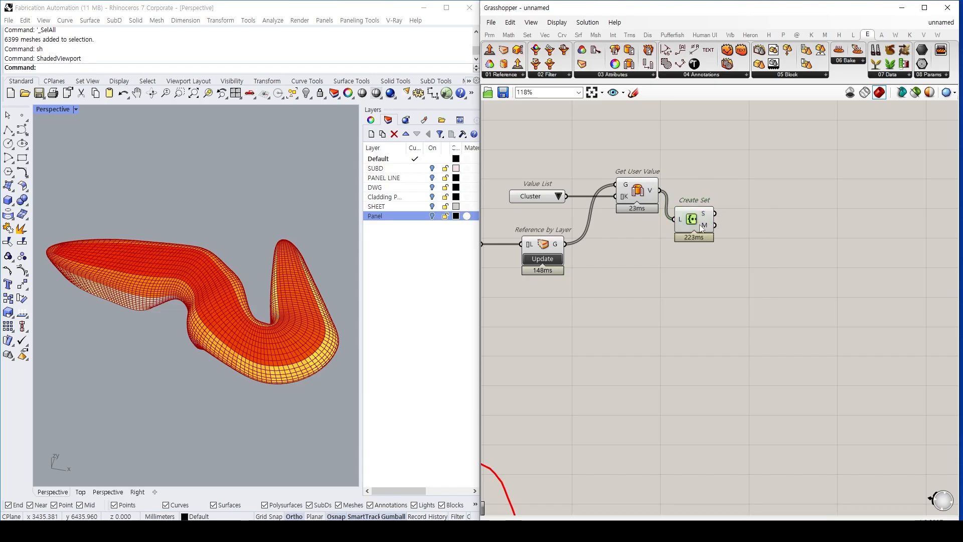
left_click(702, 229)
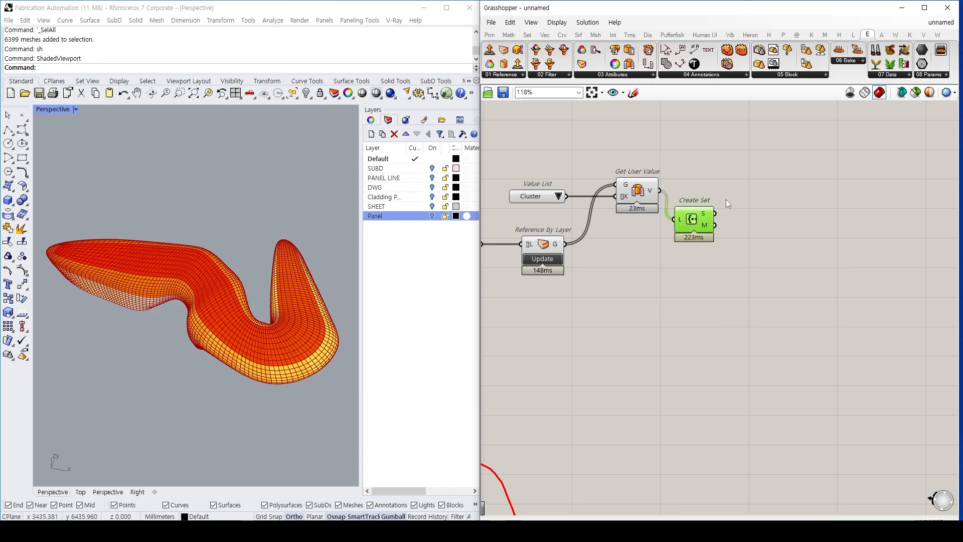
Add a Member Index component, feeding its S input from Get User Value and its M input from the Create Set S output.
double_click(743, 192)
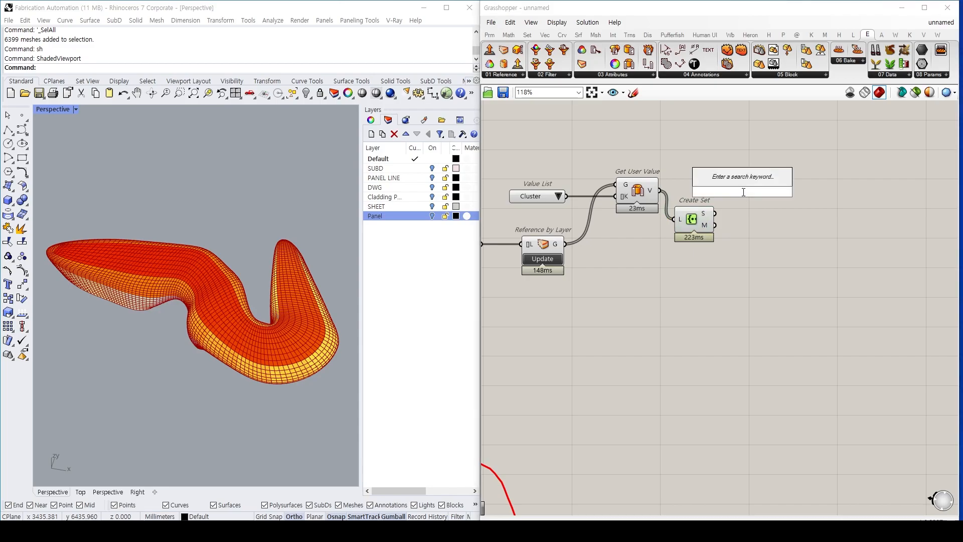
type("memb")
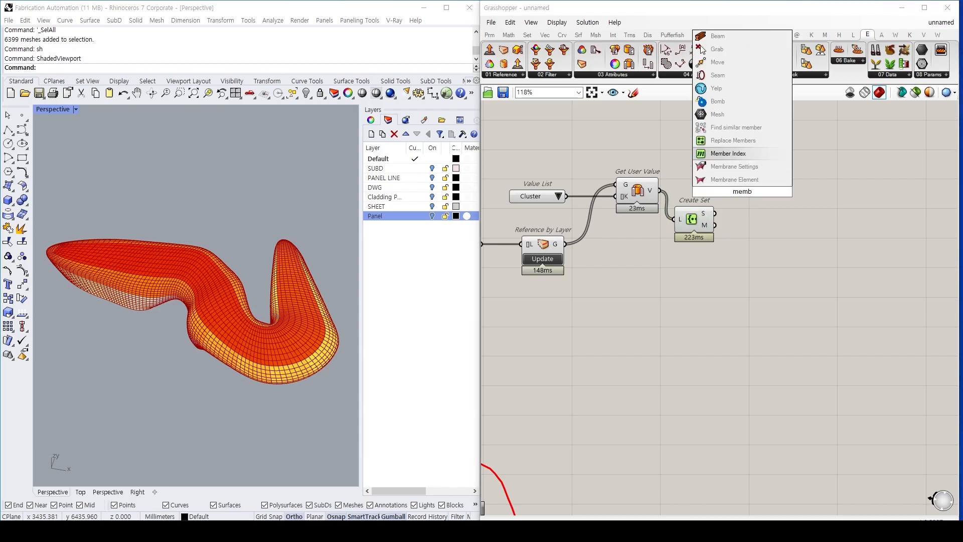
key("Return")
left_click_drag(753, 203, 662, 191)
left_click_drag(758, 194, 745, 201)
right_click_drag(778, 190, 704, 195)
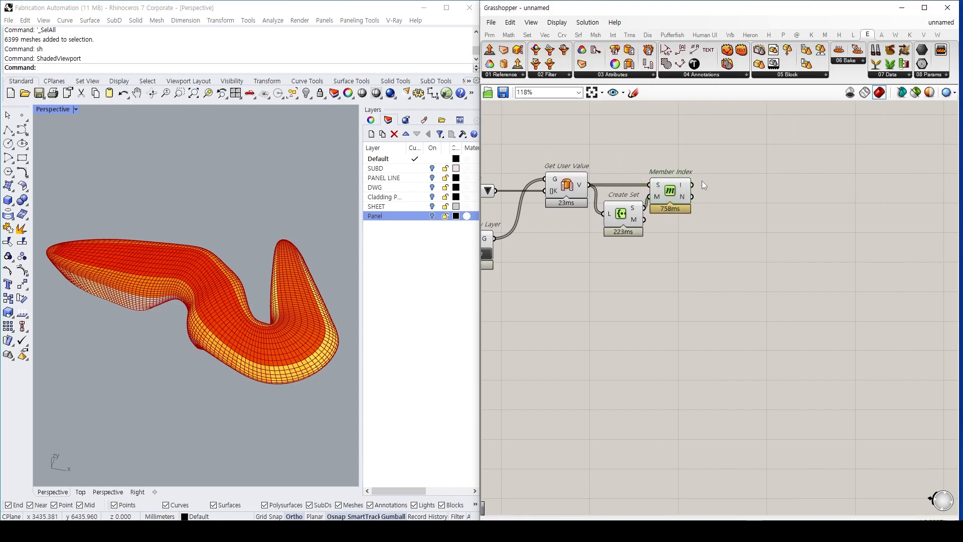
Add a List Item component, feeding its L input from Reference by Layer and its i input from the Member Index I output.
left_click_drag(685, 192, 698, 192)
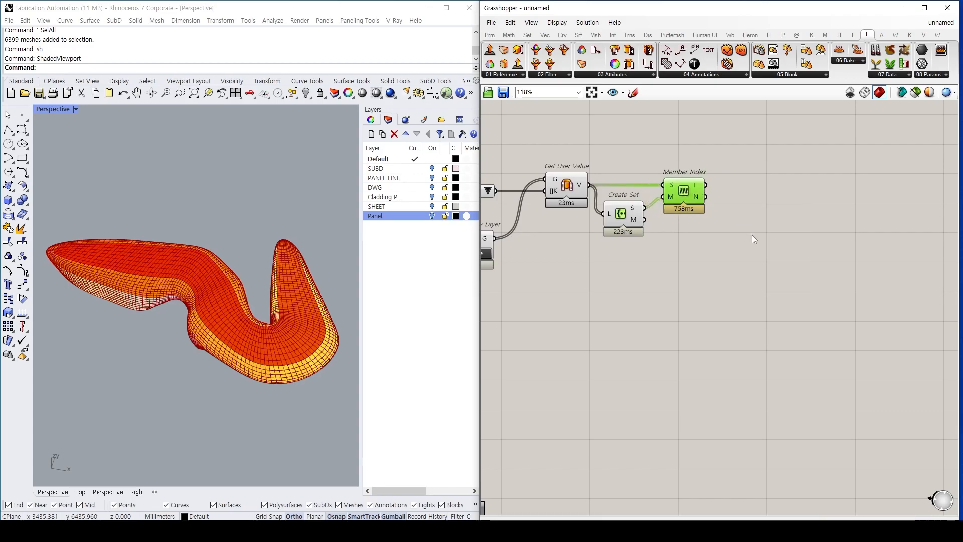
double_click(752, 235)
type("list item")
key("Return")
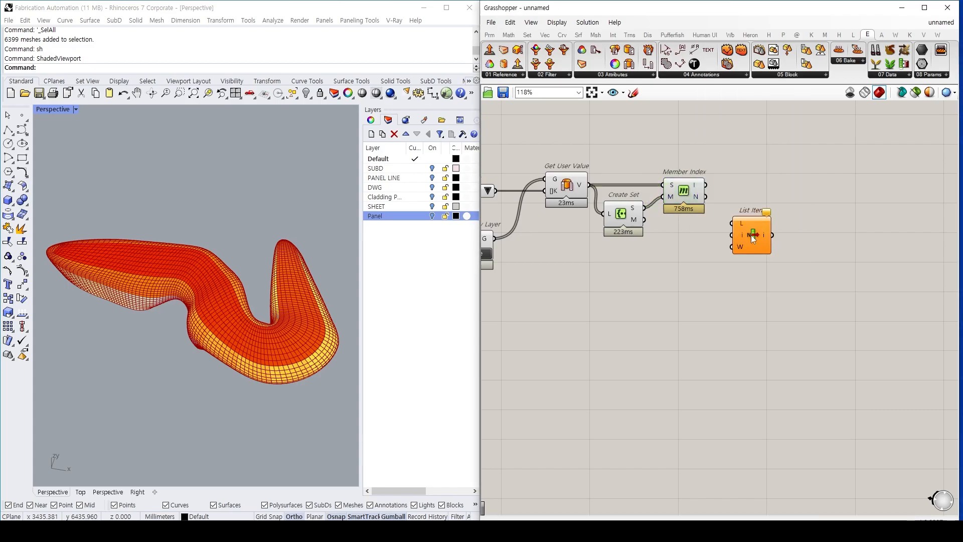
left_click_drag(526, 276, 800, 281)
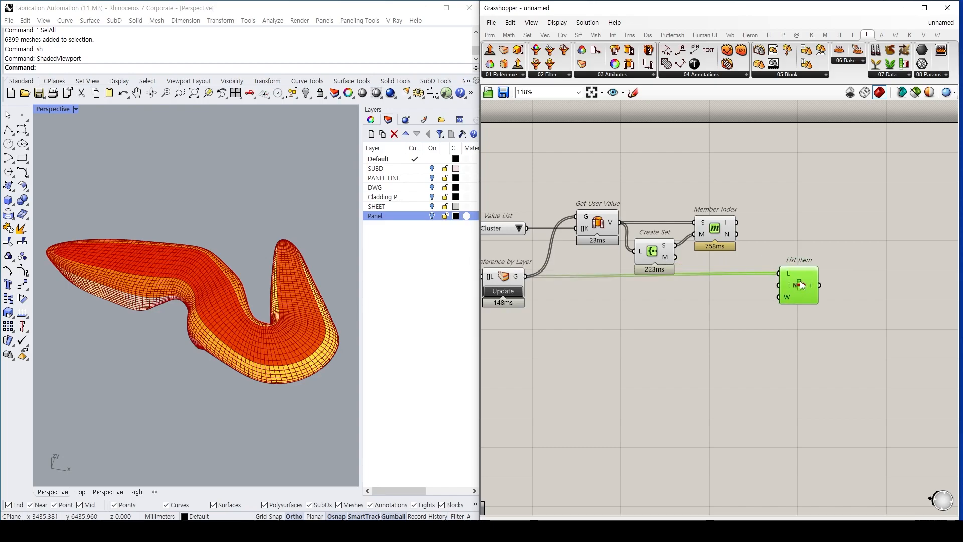
left_click_drag(727, 226, 798, 291)
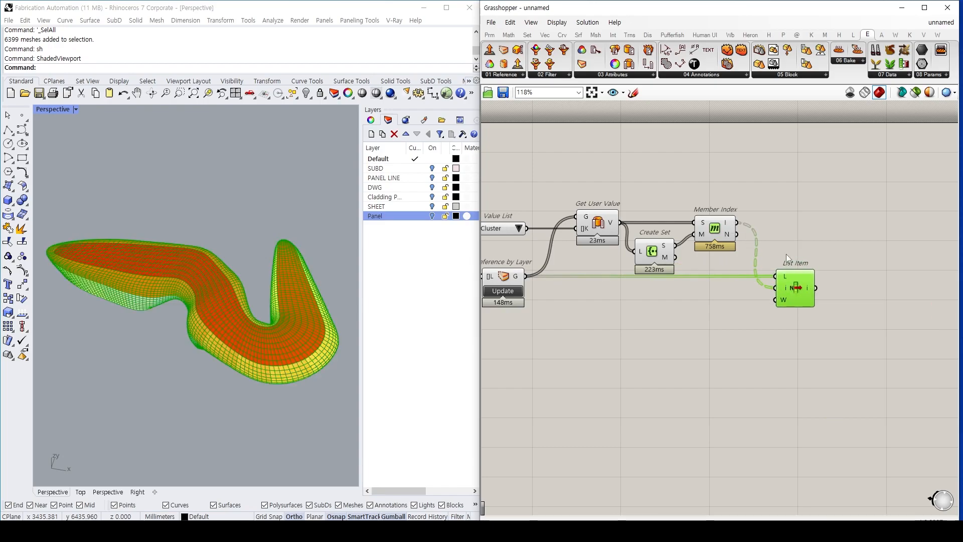
Insert a Reverse List component between the Create Set S output and the Member Index M input, spacing out Member Index and List Item.
left_click(692, 302)
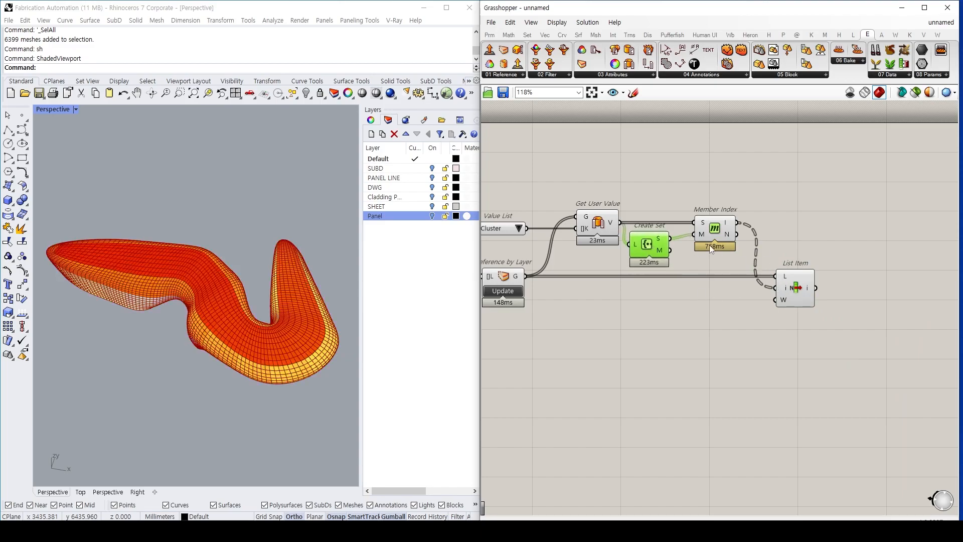
mouse_move(665, 243)
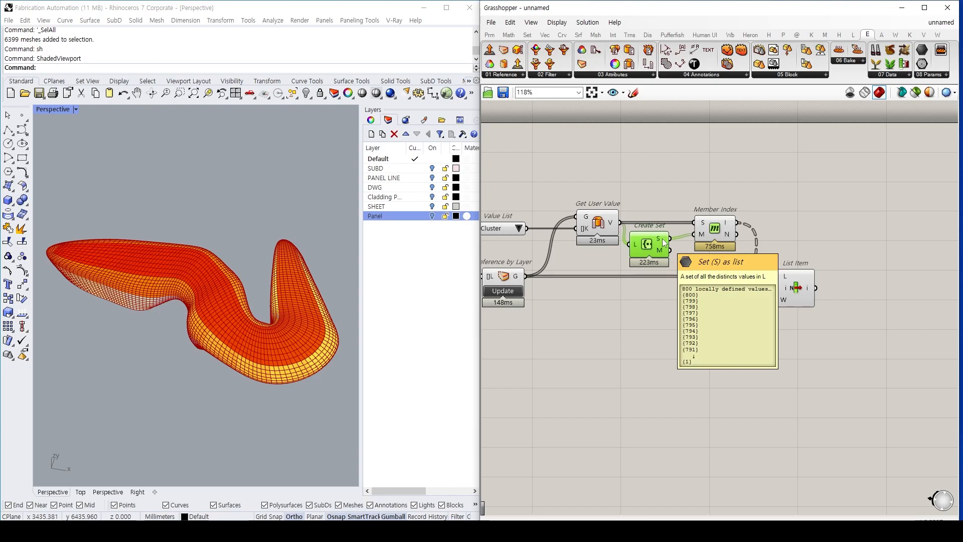
double_click(670, 179)
type("\"")
key("BackSpace")
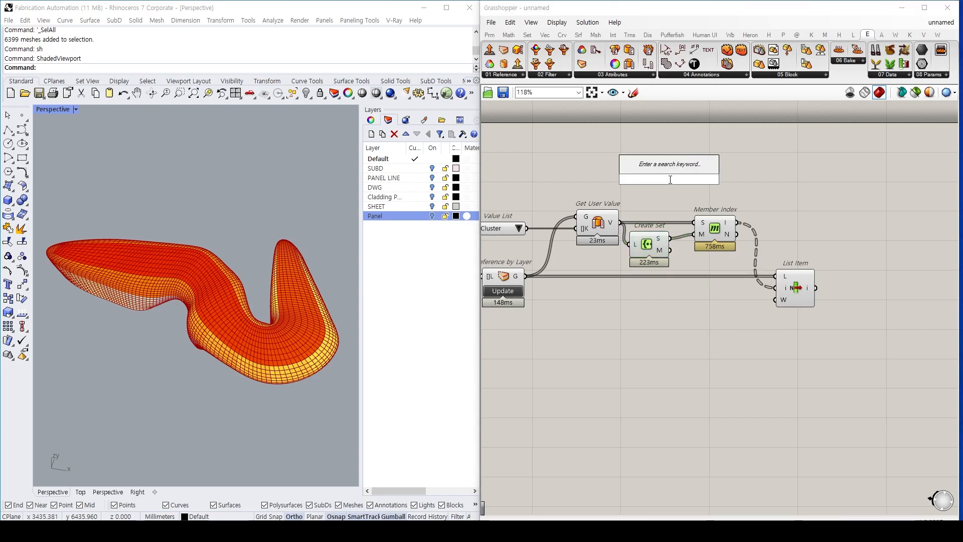
type("rev")
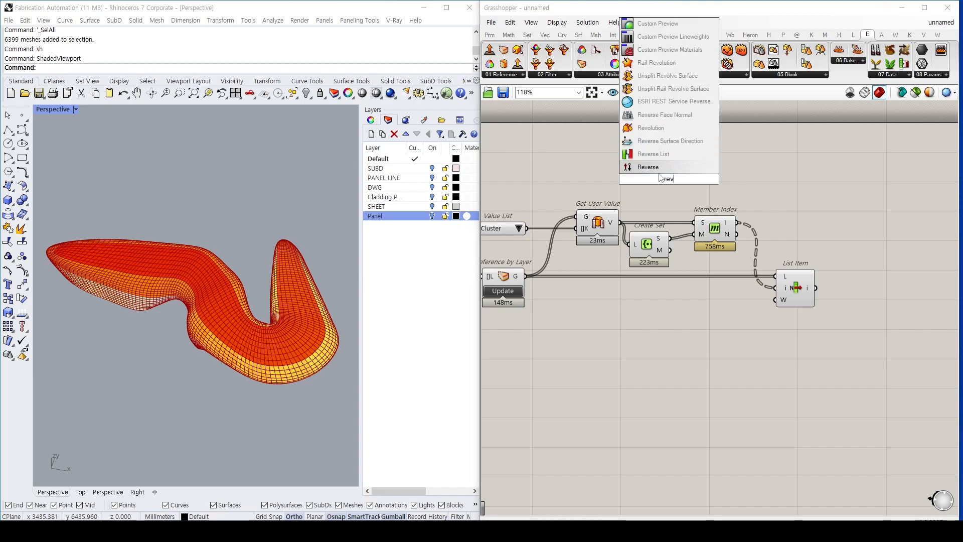
left_click(655, 154)
left_click_drag(670, 238, 692, 234)
left_click_drag(668, 174, 779, 224)
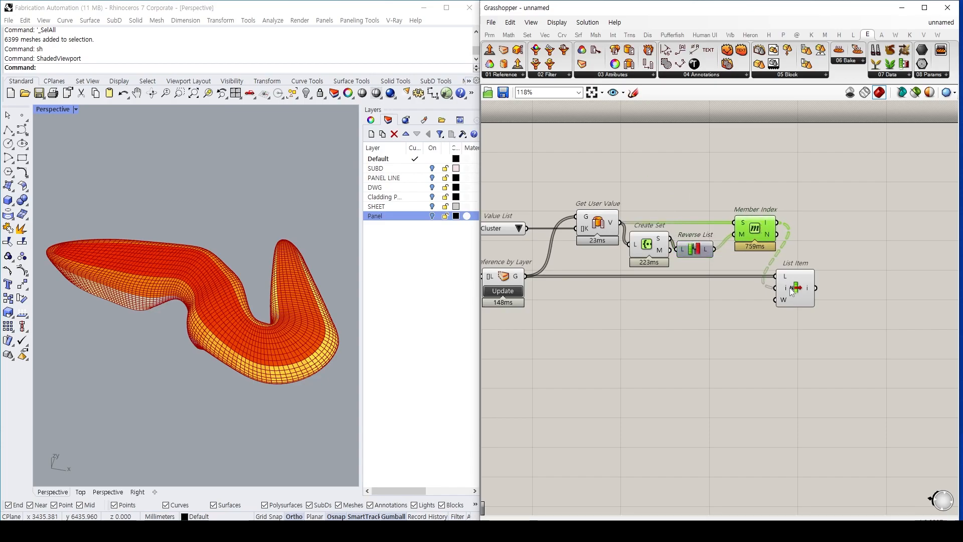
left_click_drag(793, 288, 817, 287)
Turn off the viewport preview of the components feeding List Item, including Reference by Layer, Get User Value, Create Set and Member Index.
right_click_drag(820, 307, 717, 292)
left_click(652, 315)
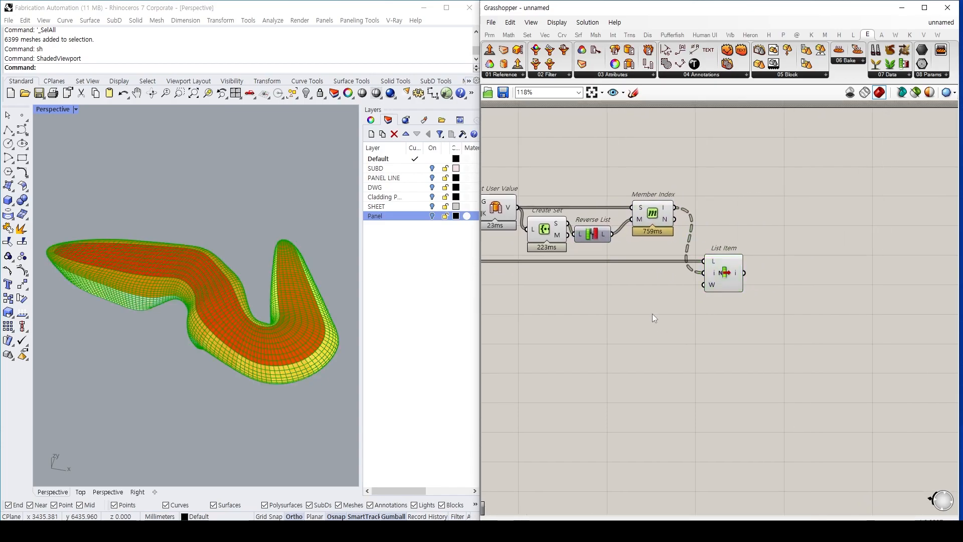
right_click_drag(653, 314, 766, 304)
right_click_drag(630, 273, 683, 279)
left_click_drag(708, 334, 623, 207)
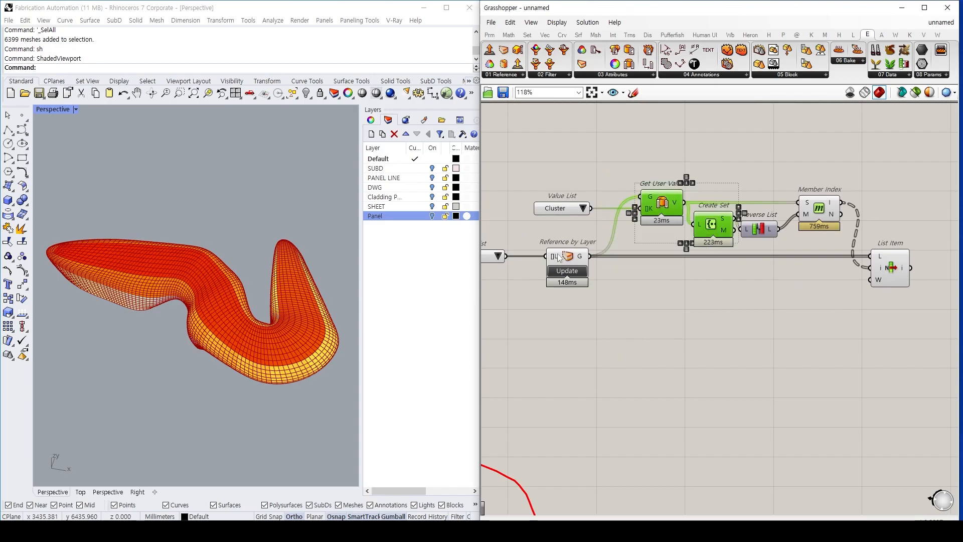
left_click(766, 300)
left_click_drag(620, 359, 558, 254)
left_click(766, 285)
right_click_drag(766, 285, 612, 284)
left_click(649, 197)
right_click_drag(738, 269, 645, 271)
left_click(648, 272)
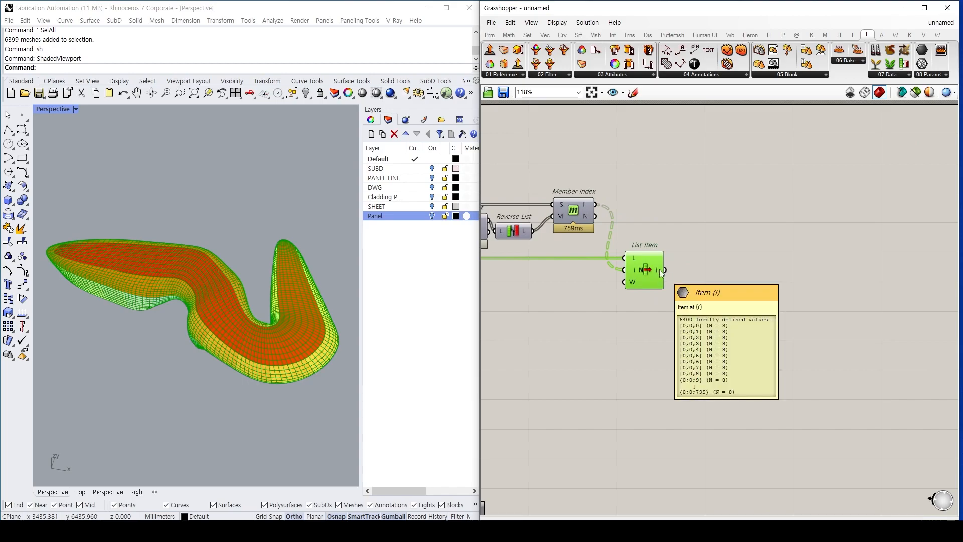
Add a Mesh Join component beside List Item and connect the List Item output to its M input.
double_click(780, 267)
type("mesh")
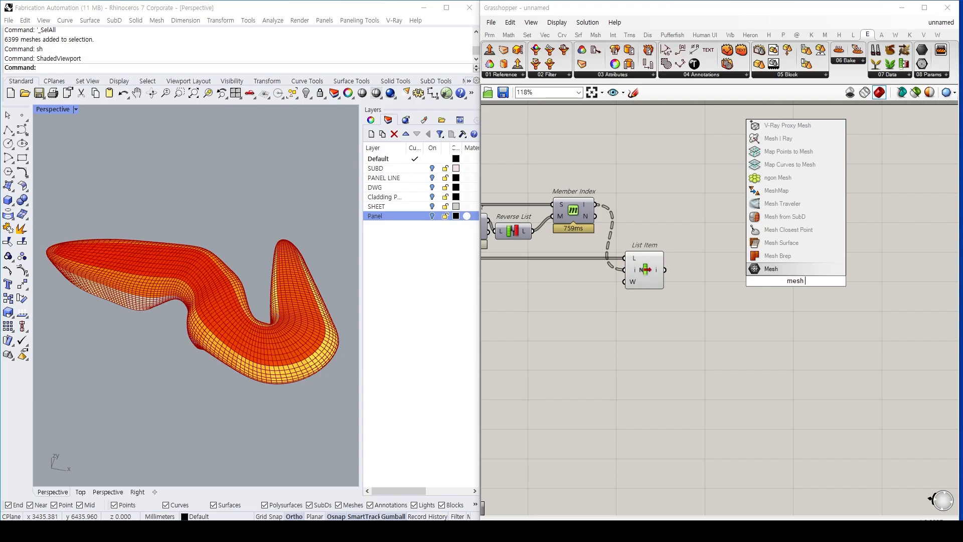
type(" join")
key("Up")
key("Return")
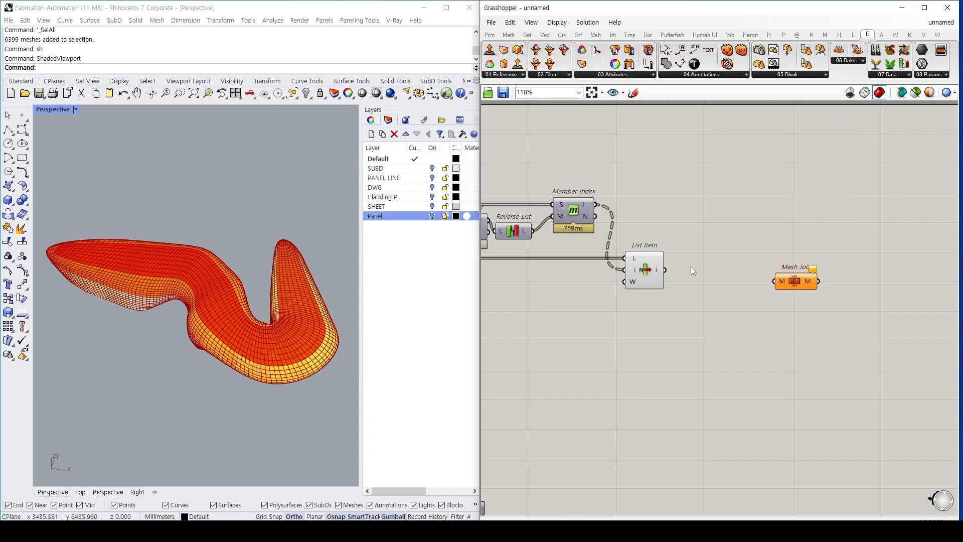
mouse_move(717, 272)
left_mouse_down()
mouse_move(774, 281)
mouse_move(705, 271)
left_mouse_up()
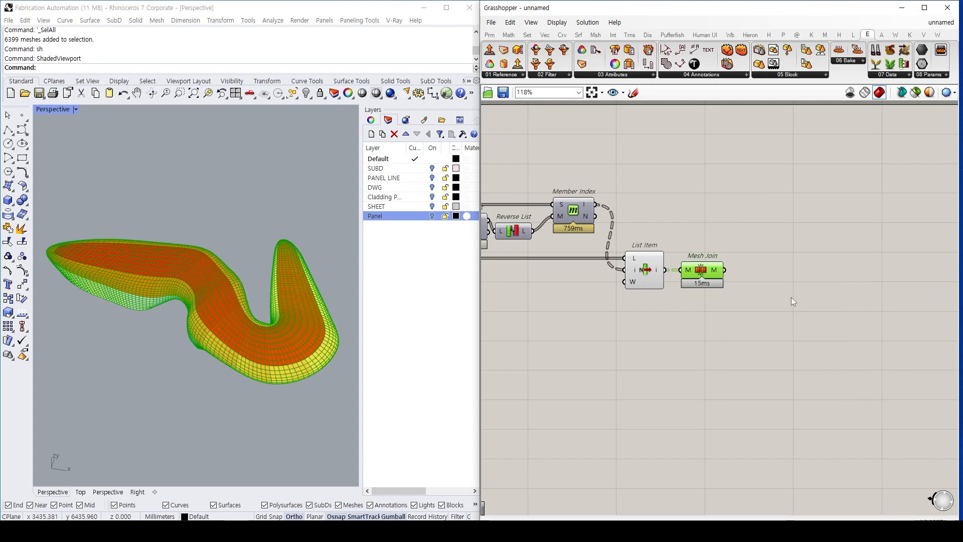
Add a Weld Mesh component and connect the Mesh Join output to its M input.
double_click(851, 317)
type("weld")
key("Return")
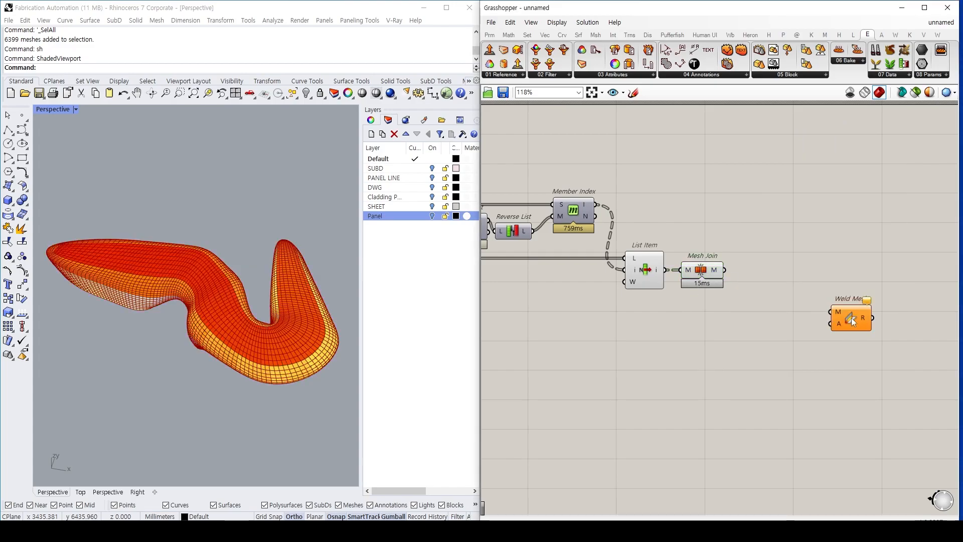
mouse_move(725, 270)
left_mouse_down()
mouse_move(831, 312)
mouse_move(751, 278)
left_mouse_up()
Turn off the viewport preview of Mesh Join and List Item.
mouse_move(721, 322)
left_mouse_down()
mouse_move(689, 281)
mouse_move(685, 248)
left_mouse_up()
key("ctrl+q")
left_click_drag(665, 307, 636, 248)
key("ctrl+q")
right_click_drag(774, 300, 675, 304)
left_click_drag(676, 305, 647, 260)
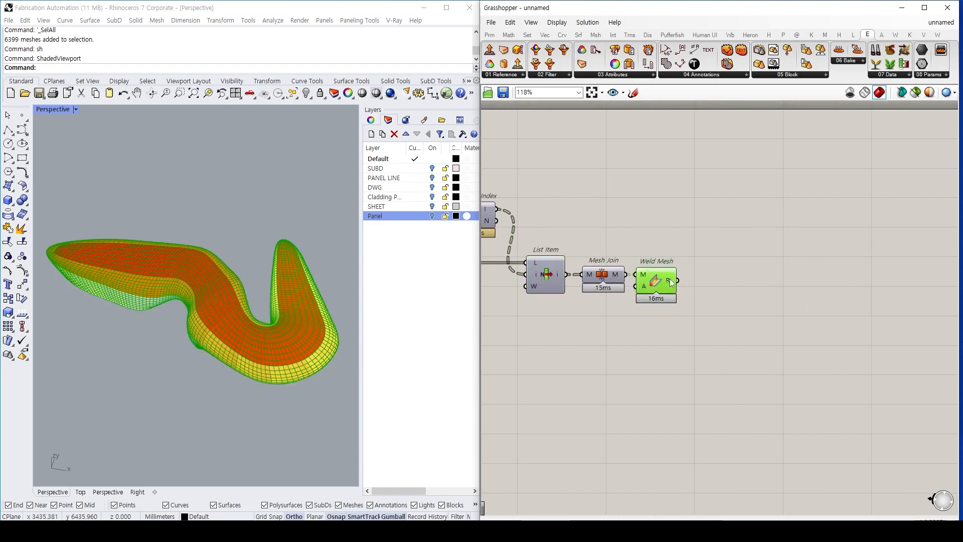
Add an Unroller component fed by the Weld Mesh R output and turn off the Weld Mesh preview.
left_click(772, 278)
double_click(772, 278)
type("unro")
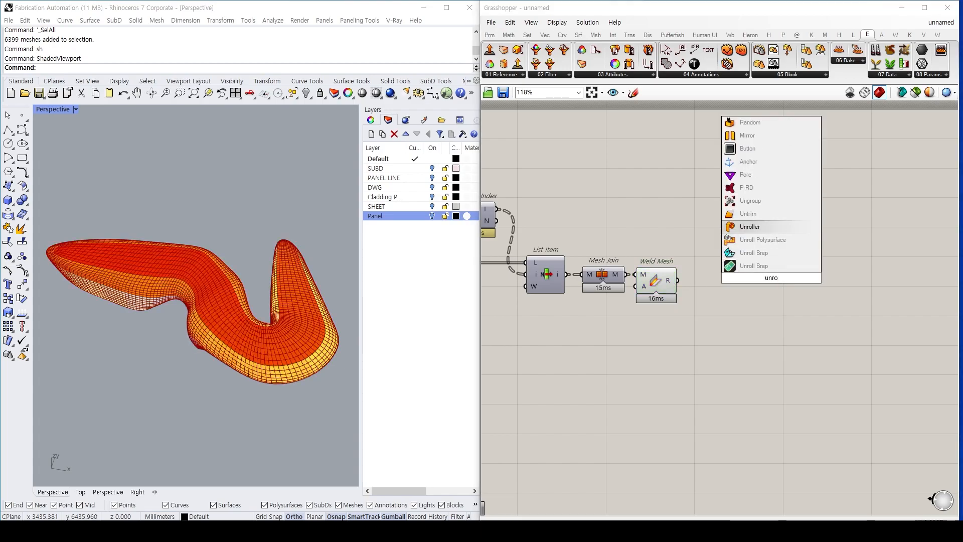
key("Return")
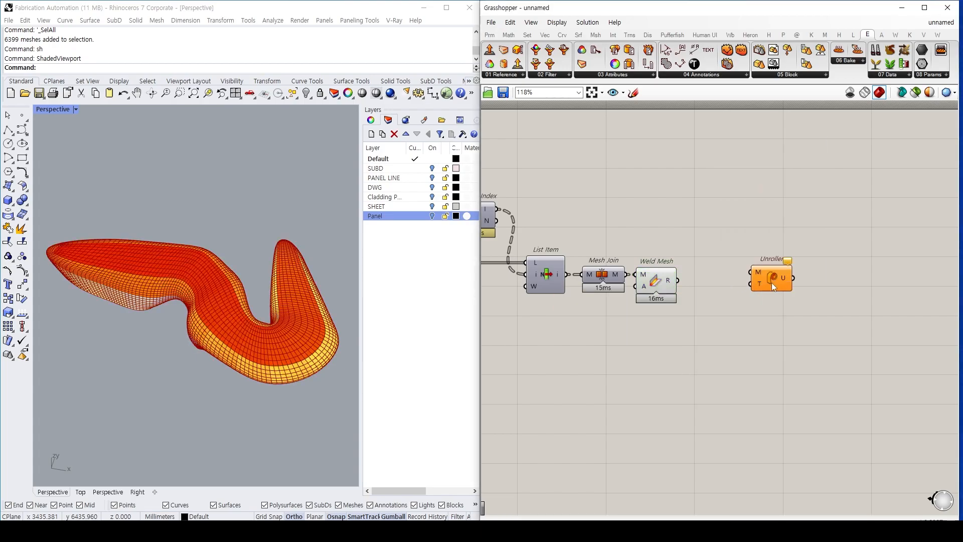
left_click(654, 289)
key("ctrl+q")
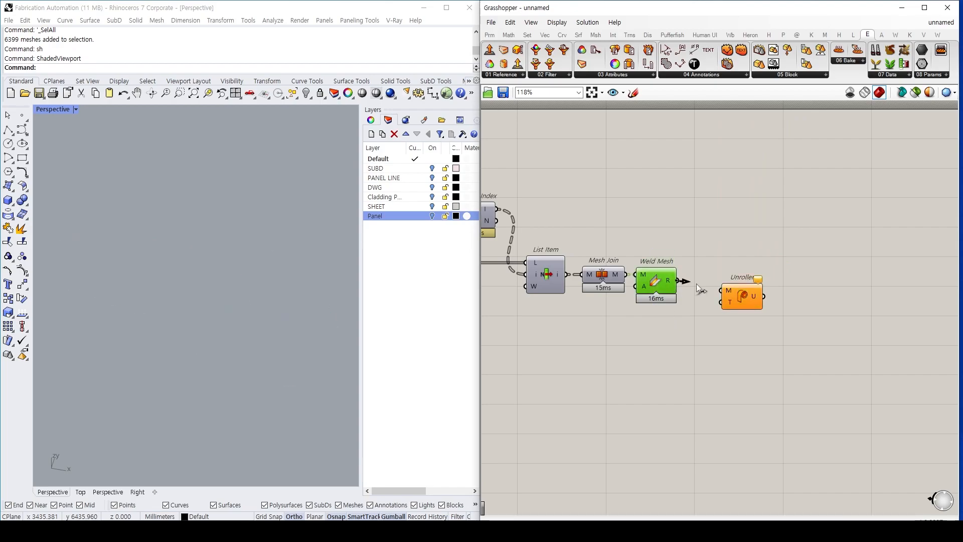
left_click_drag(679, 280, 722, 291)
Examine the unrolled panel strips in the Perspective viewport and how they are oriented relative to the original surface.
right_click_drag(165, 271, 145, 255)
right_click_drag(134, 223, 213, 282)
scroll(159, 264, "up", 5)
scroll(197, 308, "up", 4)
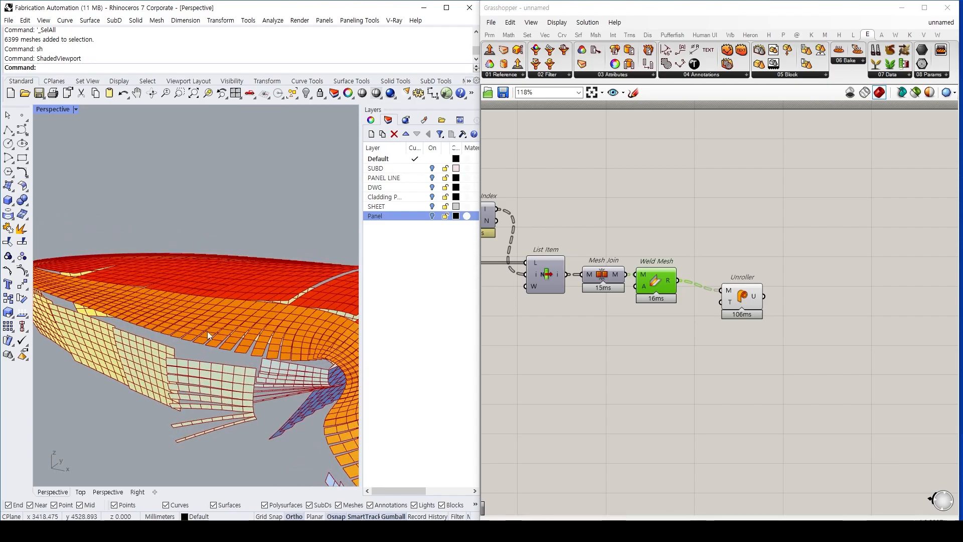
right_click_drag(241, 334, 252, 363)
scroll(215, 314, "up", 4)
scroll(215, 315, "down", 4)
right_click_drag(209, 305, 245, 303)
scroll(224, 287, "up", 4)
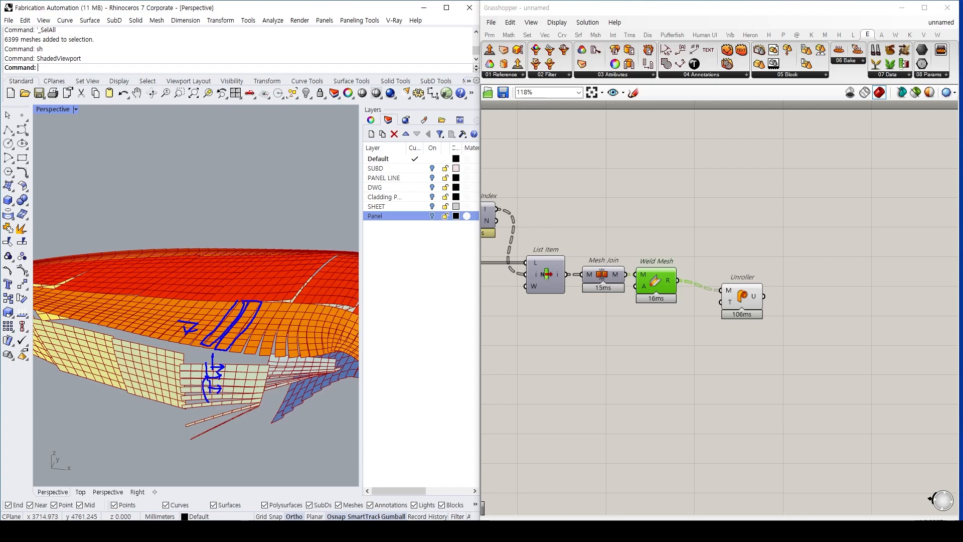
mouse_move(114, 400)
left_mouse_down()
mouse_move(136, 464)
mouse_move(176, 431)
left_mouse_up()
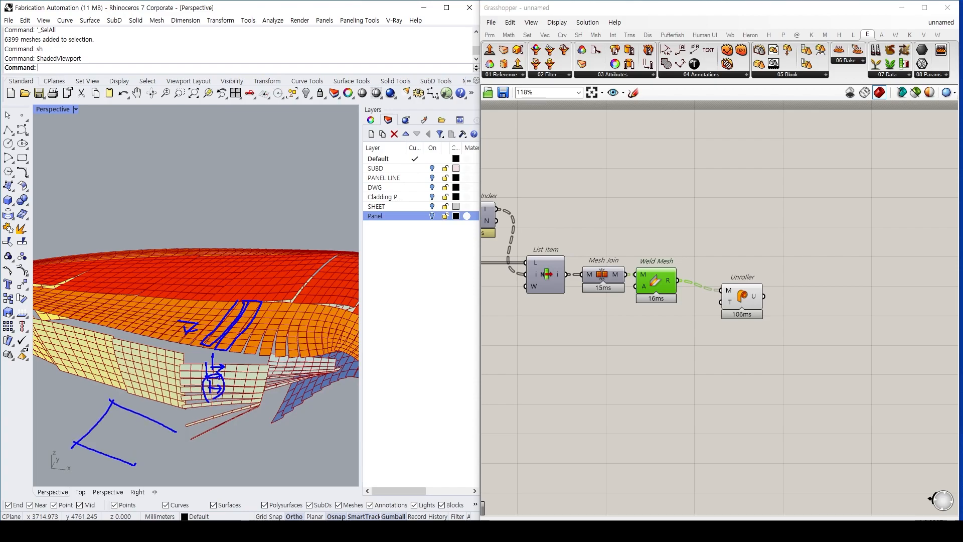
left_click_drag(199, 395, 133, 418)
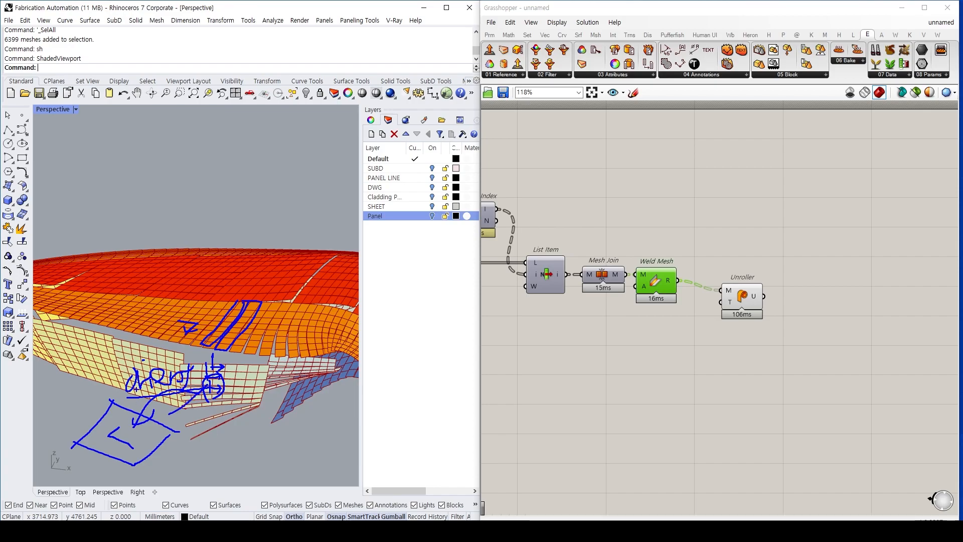
key("Escape")
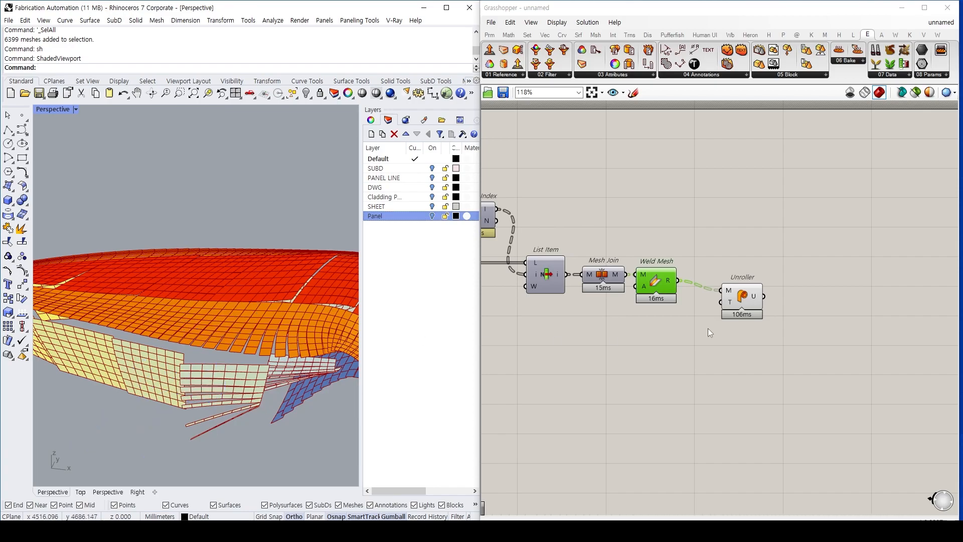
Add a Mesh Edges component fed by the Unroller U output and connect its E1 output to a Curve parameter.
right_click_drag(739, 261, 697, 269)
left_click_drag(698, 310, 686, 338)
left_click(735, 300)
right_click_drag(736, 299, 708, 307)
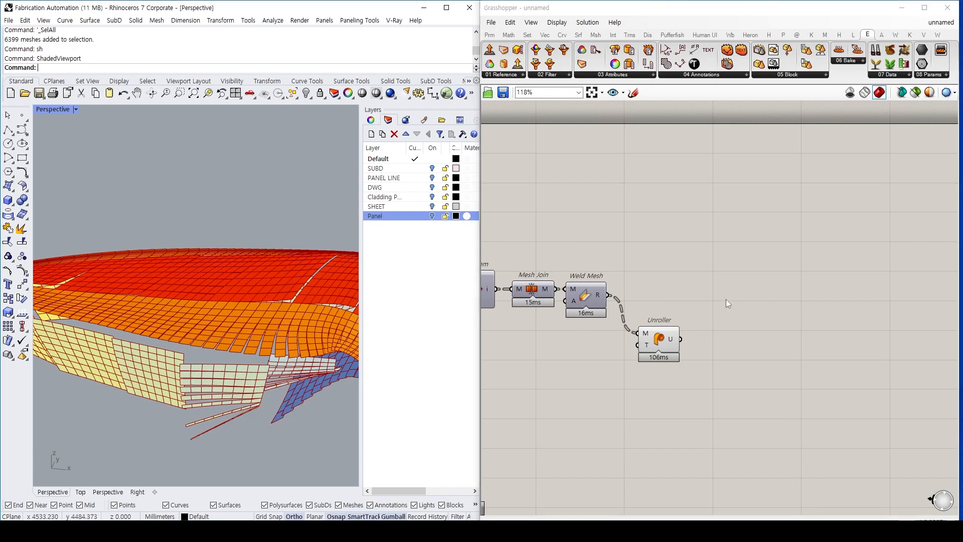
double_click(755, 267)
type("mesh edg")
key("Return")
left_click_drag(682, 340, 745, 214)
right_click_drag(763, 249, 729, 293)
left_click_drag(736, 234, 767, 235)
left_click(777, 253)
Turn off the viewport preview of Unroller and Mesh Edges, leaving the naked edge curves displayed.
left_click_drag(703, 426, 621, 365)
key("ctrl+q")
left_click(695, 232)
key("ctrl+q")
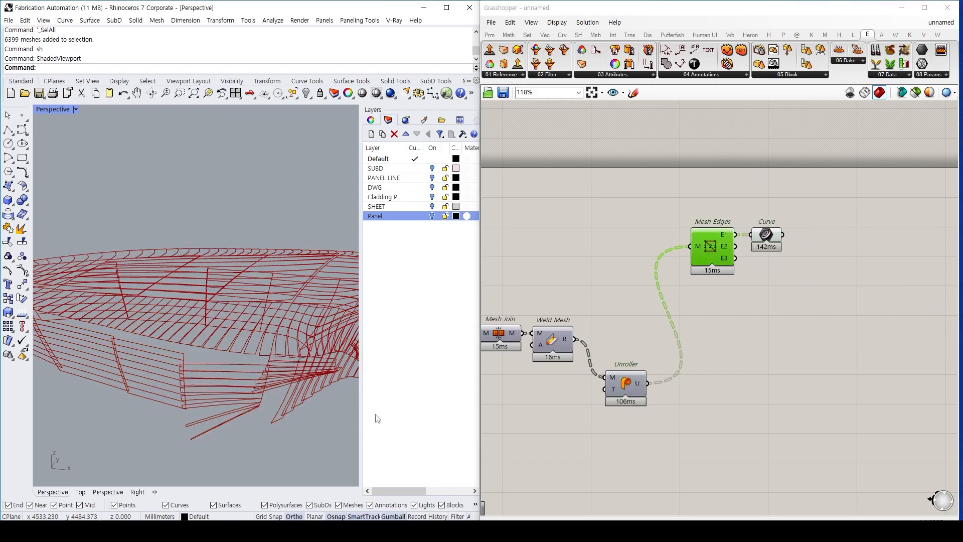
right_click_drag(777, 249, 732, 268)
right_click_drag(321, 351, 273, 369)
left_click(808, 272)
double_click(809, 272)
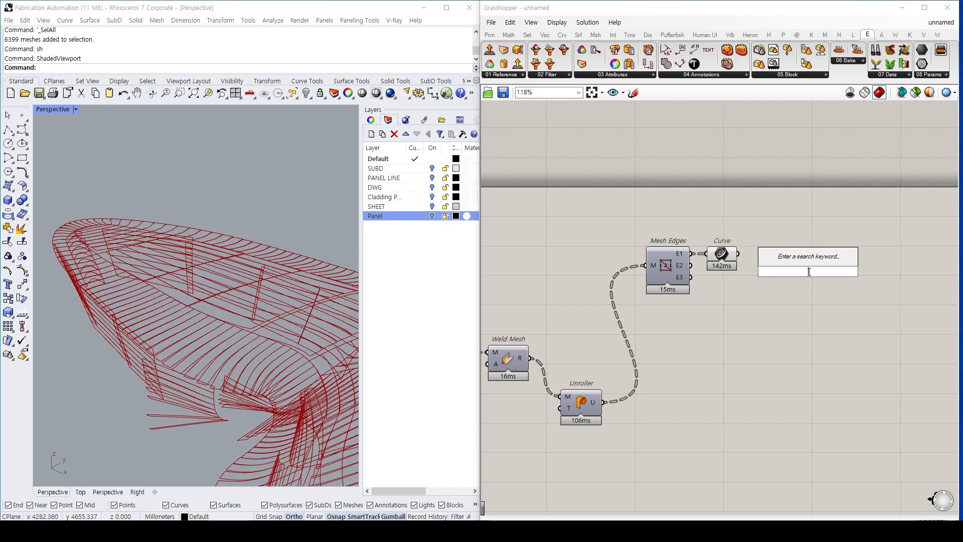
type("join")
key("Return")
key("ctrl+z")
Add a Join Curves component and connect the Curve parameter to its C input.
double_click(805, 270)
type("jop")
key("BackSpace")
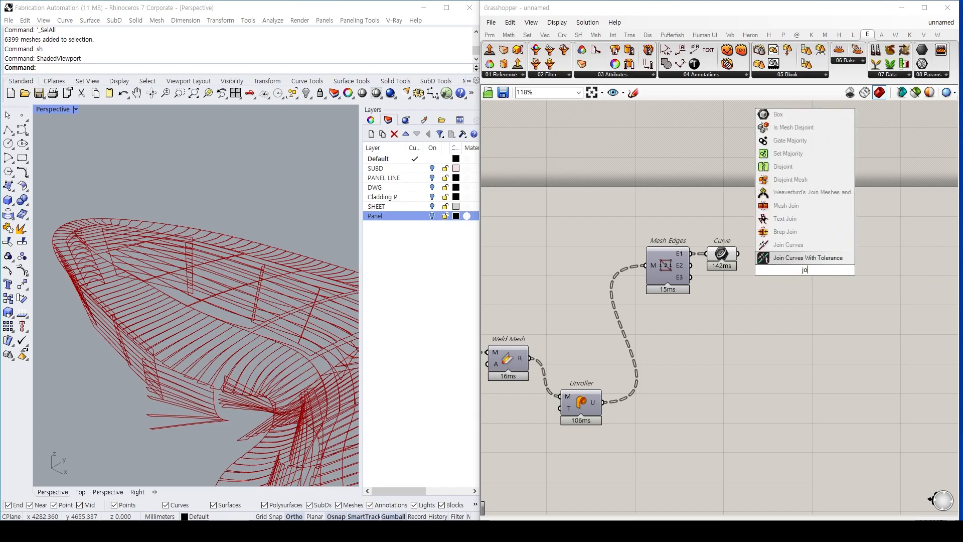
type("i")
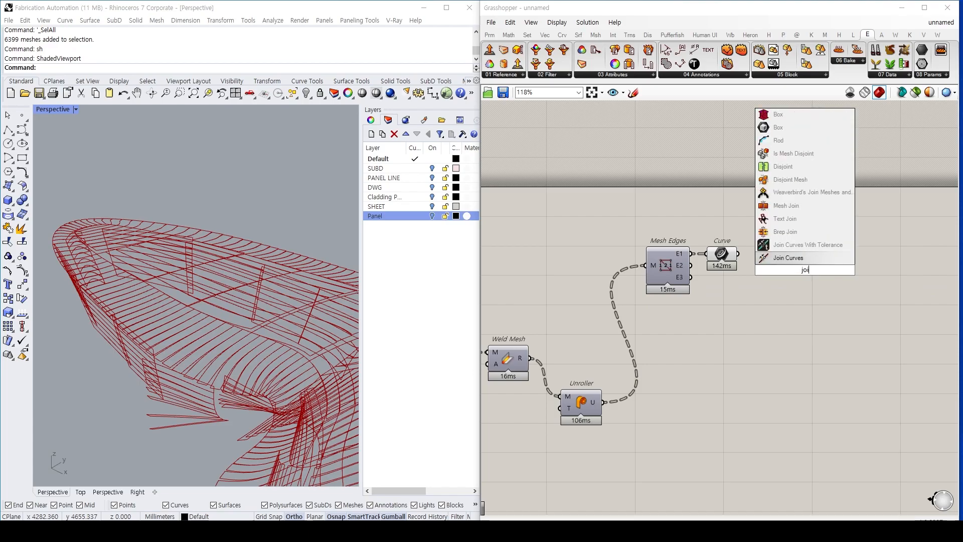
key("Return")
left_click_drag(773, 257, 722, 257)
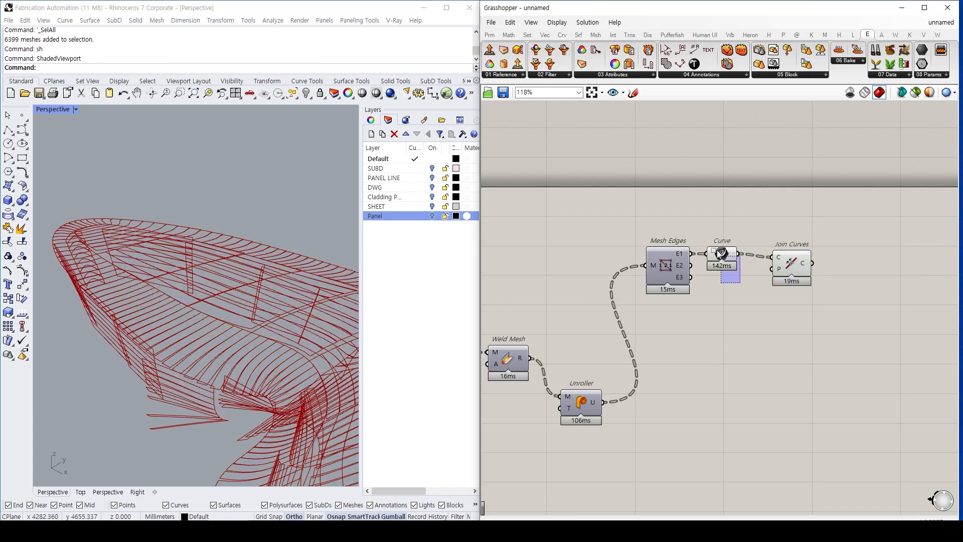
Add a Polygon Center component fed by the Join Curves output, move Join Curves below the Curve parameter and hide its preview.
right_click_drag(842, 323, 770, 315)
double_click(770, 316)
type("polygon cnet")
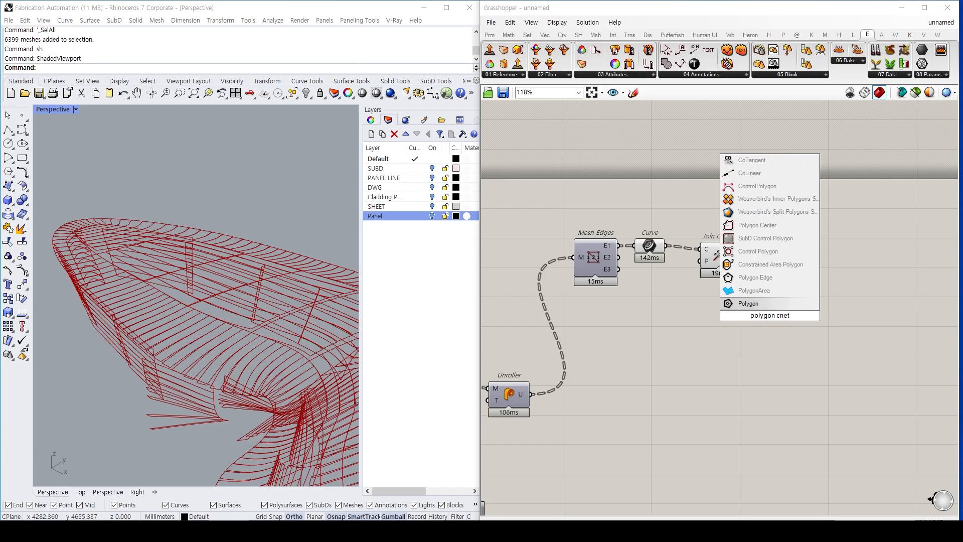
key("Up")
key("Up")
key("Up")
key("Up")
key("Up")
key("Up")
key("Return")
left_click_drag(741, 255, 687, 296)
key("ctrl+q")
left_click(656, 263)
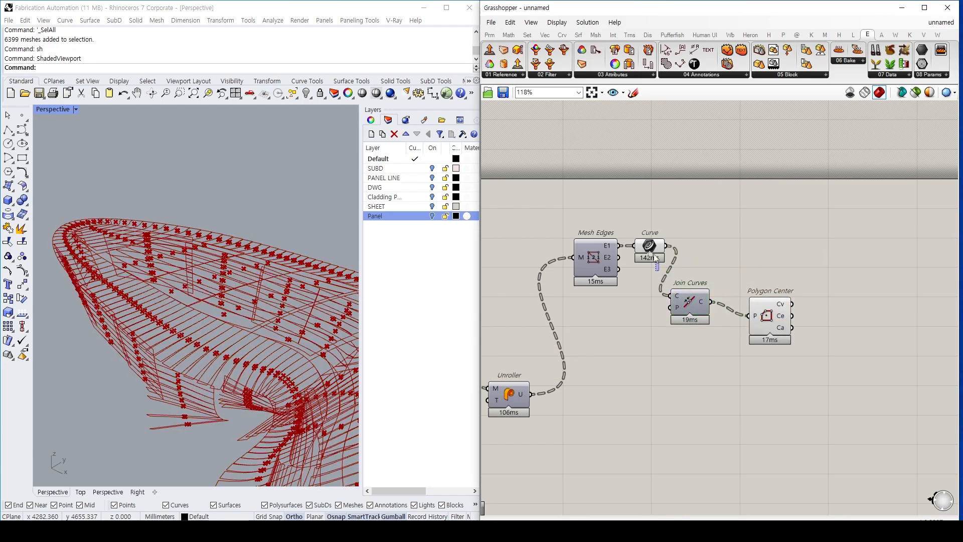
Add a Planar component above Polygon Center, connect the Curve parameter to its C input and turn off the Curve preview.
double_click(766, 236)
type("planar")
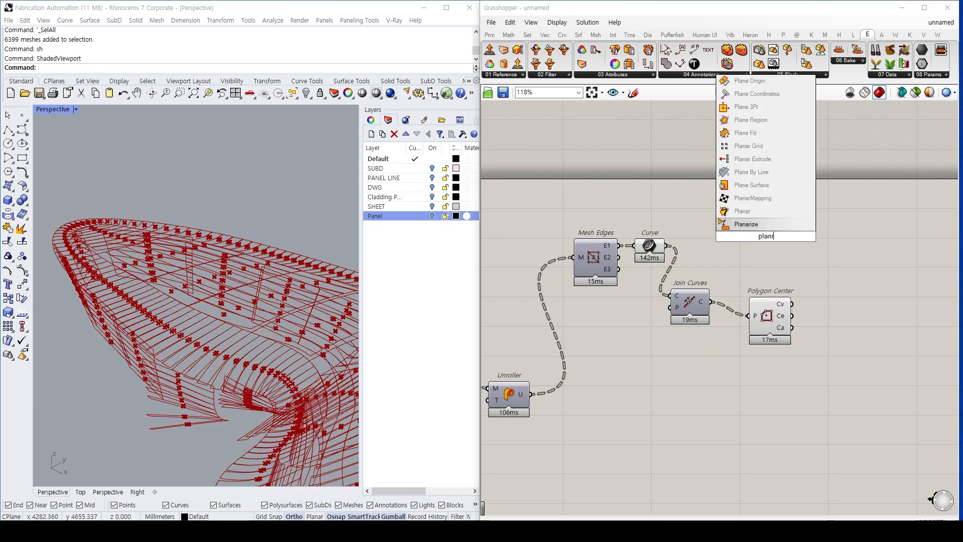
key("Return")
left_click_drag(666, 245, 766, 250)
left_click_drag(660, 264, 632, 238)
key("ctrl+q")
left_click_drag(770, 323, 770, 308)
Add a Plane Origin component and connect Planar's P plane output to its B input.
double_click(841, 272)
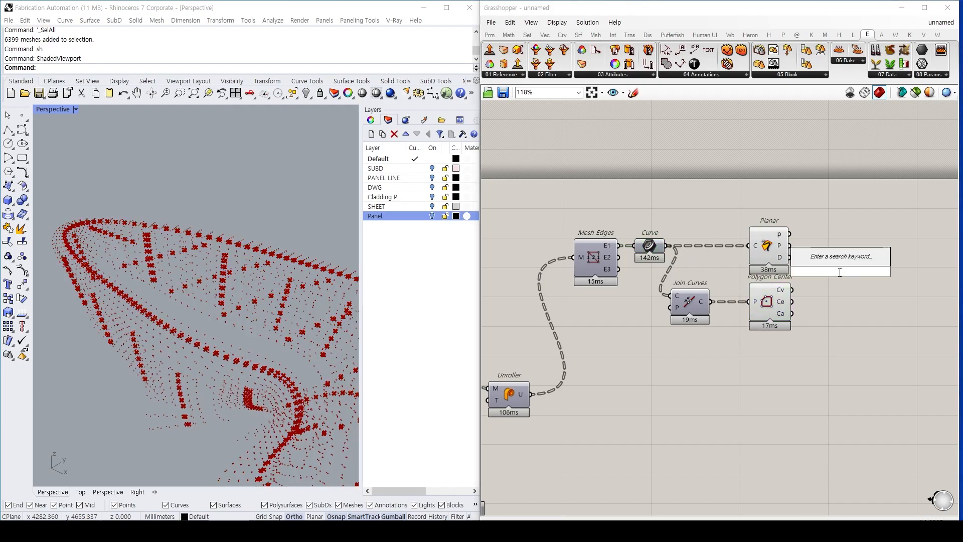
type("plane orig")
key("Return")
right_click_drag(835, 237, 789, 230)
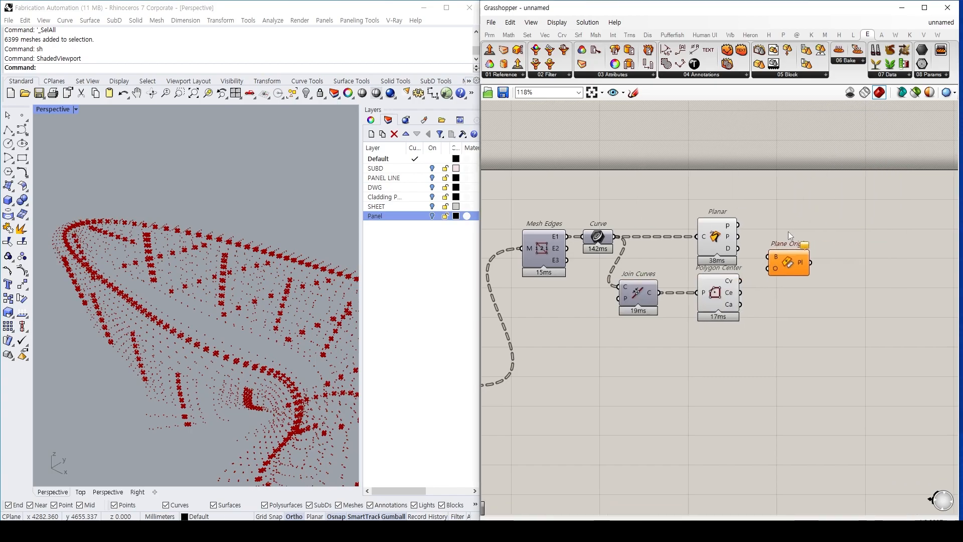
scroll(785, 246, "up", 2)
left_click_drag(735, 237, 814, 266)
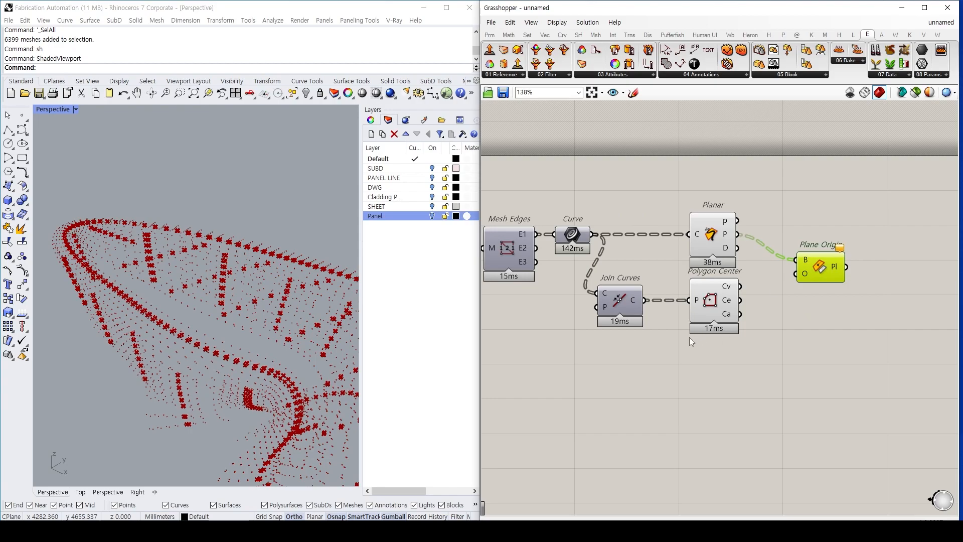
Connect Polygon Center's Ce output to Plane Origin's O input and turn off the Planar and Polygon Center previews.
scroll(221, 284, "up", 6)
right_click_drag(221, 284, 209, 281)
left_click_drag(743, 304, 796, 273)
scroll(784, 296, "down", 2)
left_click_drag(757, 368, 712, 232)
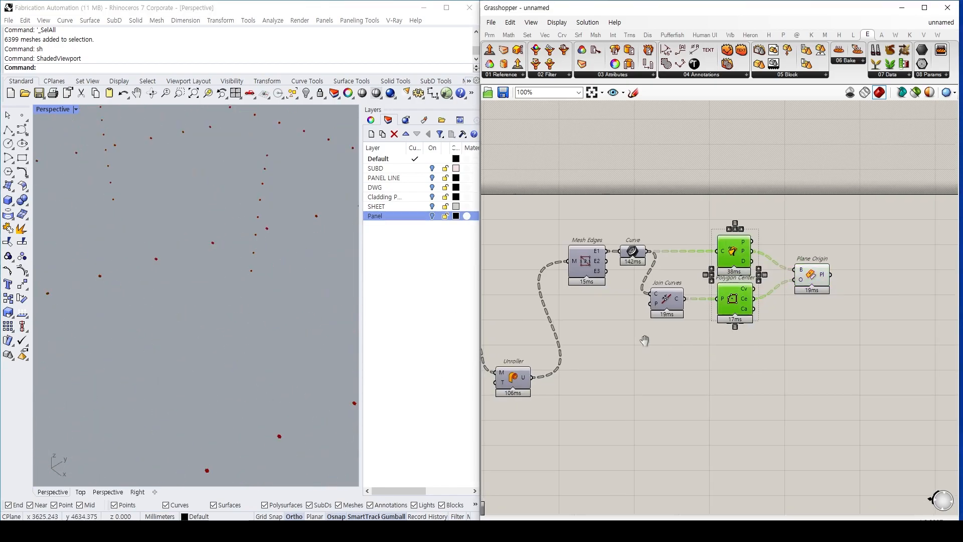
Examine the joined edge curves and the polygon center positions up close in the Perspective viewport.
right_click_drag(641, 340, 677, 335)
left_click(702, 295)
right_click_drag(257, 303, 273, 345)
scroll(236, 309, "up", 5)
scroll(236, 309, "down", 7)
scroll(113, 196, "up", 4)
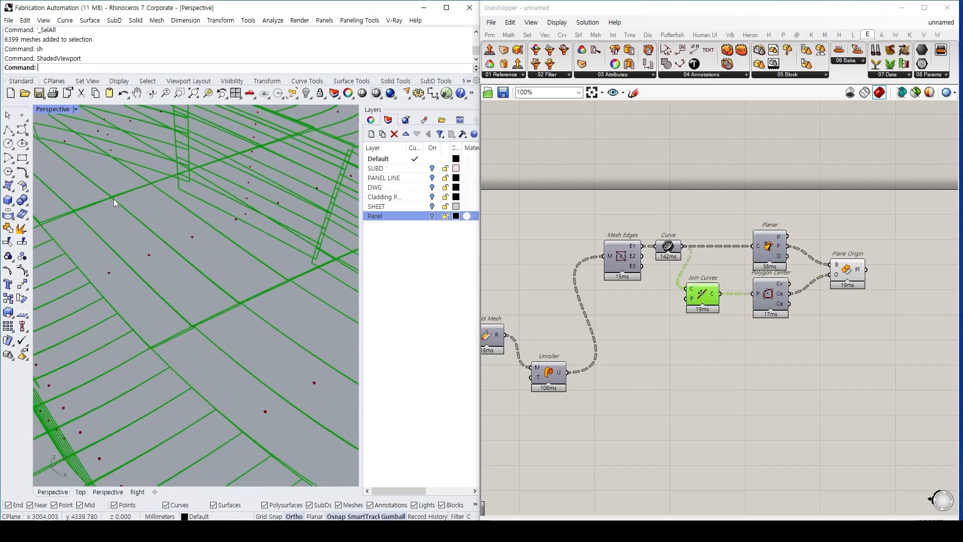
scroll(134, 256, "up", 4)
scroll(150, 261, "up", 3)
type("Z")
key("Return")
right_click_drag(176, 282, 191, 303)
Examine the Plane Origin planes in the viewport and the data arriving at its O input.
left_click(839, 277)
left_click_drag(718, 330, 684, 283)
scroll(823, 336, "down", 5)
left_click(172, 311)
right_click_drag(743, 311, 650, 317)
scroll(710, 292, "up", 8)
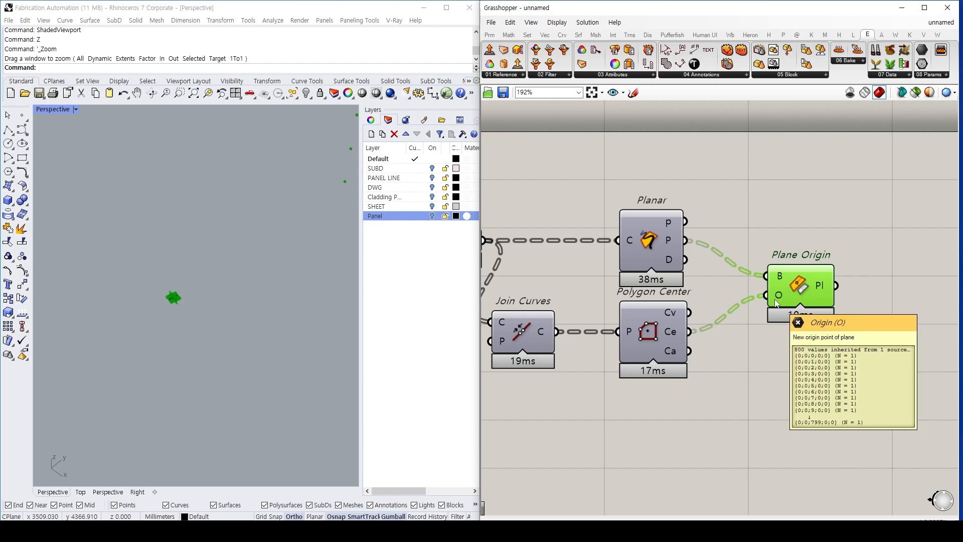
scroll(758, 294, "down", 3)
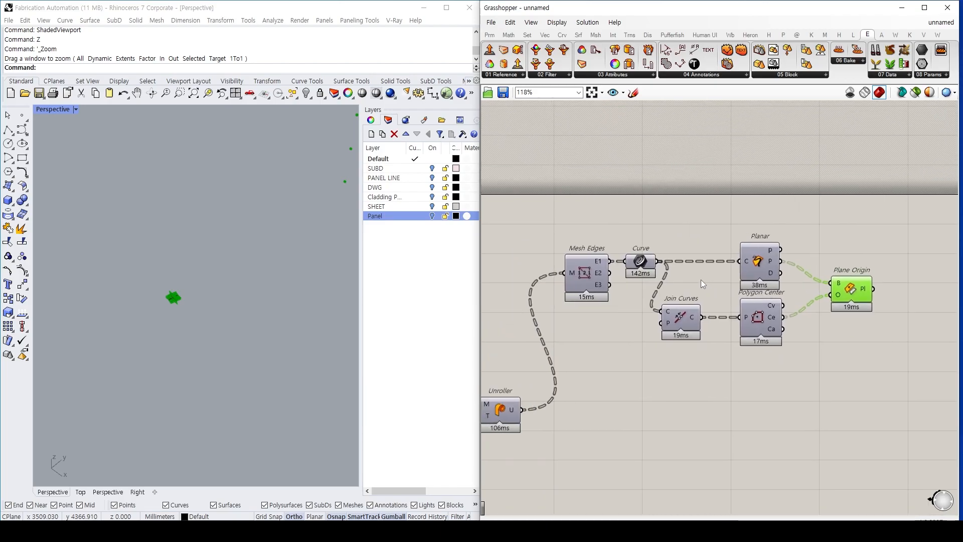
Rewire Planar's C input to the Join Curves output and place Join Curves in line between Curve and Planar.
scroll(703, 281, "up", 3)
left_click_drag(698, 335, 718, 293)
right_click_drag(845, 287, 621, 269)
scroll(172, 305, "up", 10)
right_click_drag(491, 288, 755, 300)
left_click_drag(734, 298, 723, 276)
left_click(754, 228)
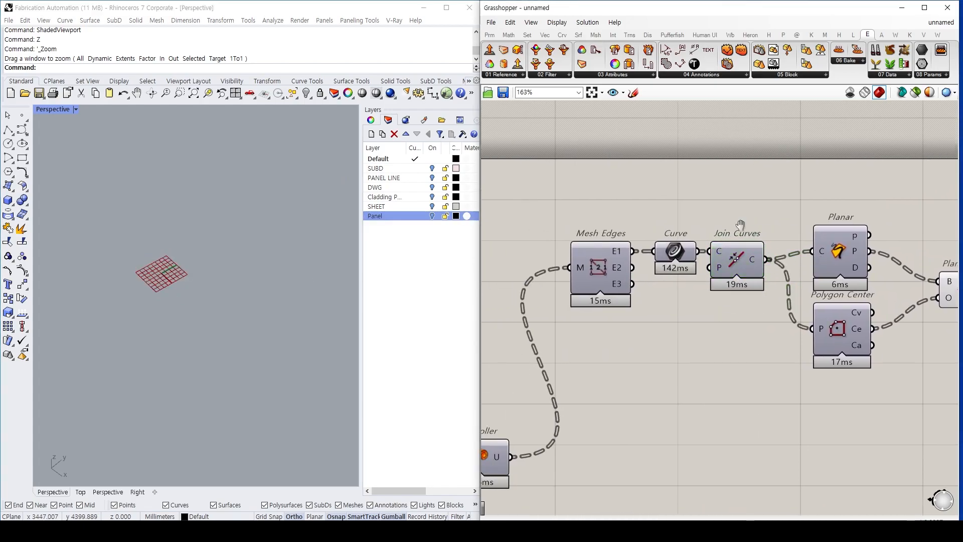
Check the Plane Origin planes against the joined panel outlines in the viewport.
right_click_drag(754, 228, 521, 235)
left_click(736, 297)
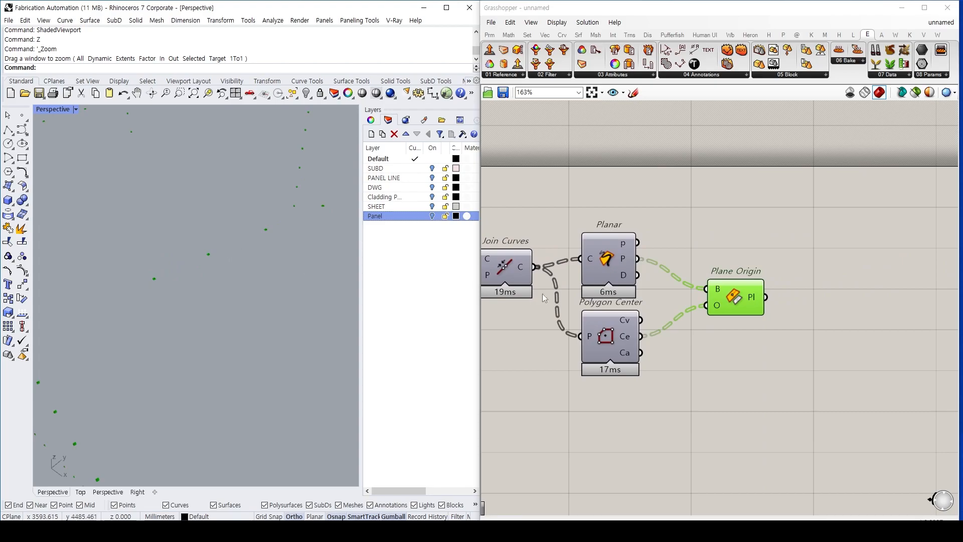
right_click_drag(525, 322, 639, 333)
left_click(620, 278)
scroll(213, 281, "up", 3)
right_click_drag(214, 282, 282, 336)
scroll(172, 237, "down", 5)
right_click(181, 315)
right_click(213, 321)
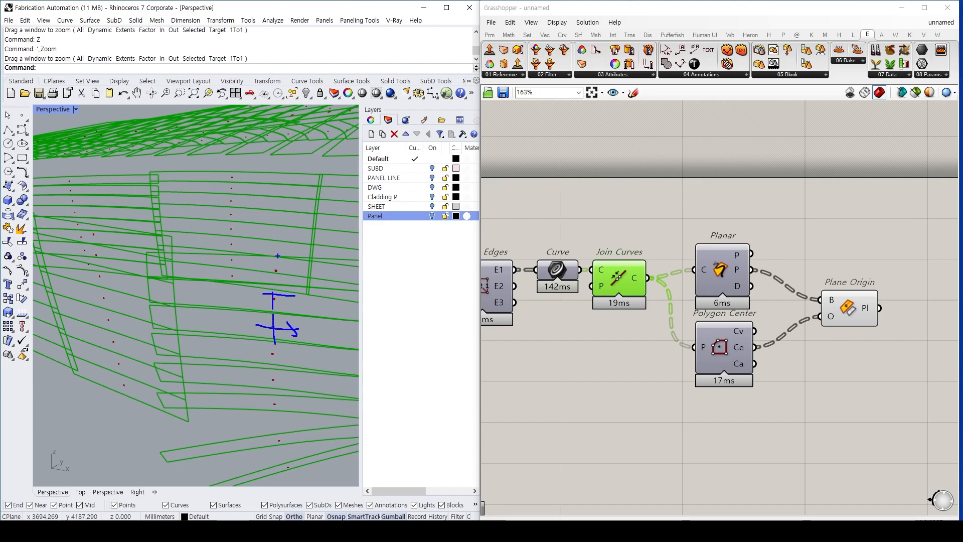
key("Escape")
Align Plane Origin with Polygon Center's Ce output and turn on the Join Curves preview.
scroll(898, 280, "down", 2)
right_click_drag(898, 280, 663, 273)
scroll(729, 293, "down", 2)
right_click_drag(729, 293, 669, 297)
left_click_drag(599, 298, 590, 315)
right_click_drag(589, 292, 658, 297)
left_click(540, 285)
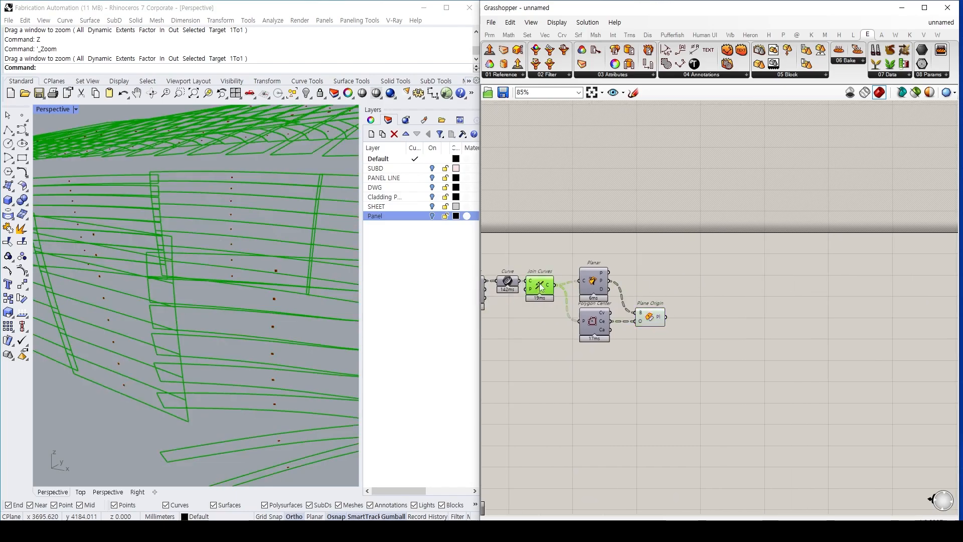
Add a Bounding Rectangle component beyond Plane Origin and locate it among the Pufferfish components.
double_click(757, 242)
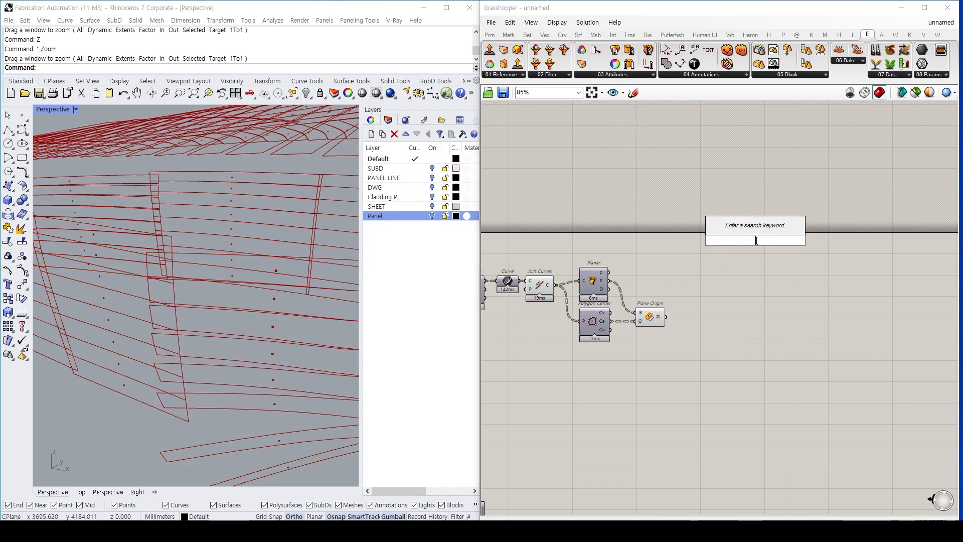
type("Bound")
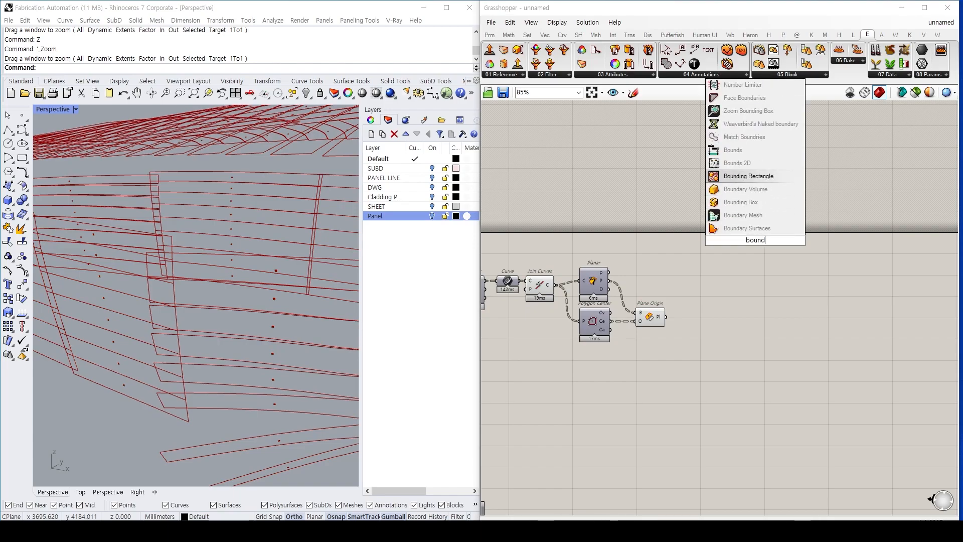
key("Return")
right_click_drag(756, 240, 790, 257)
left_click_drag(793, 262, 777, 298)
left_click(785, 275, "ctrl+alt")
left_click(819, 336)
left_click(722, 292)
right_click_drag(700, 289, 732, 279)
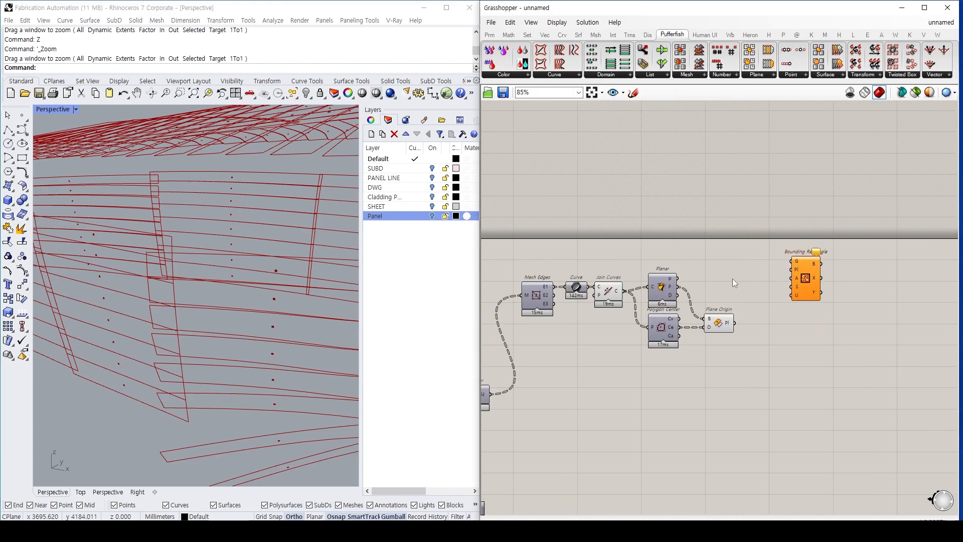
Connect Unroller's U output to Bounding Rectangle's G input and Plane Origin's output to its Pl input.
scroll(622, 296, "up", 3)
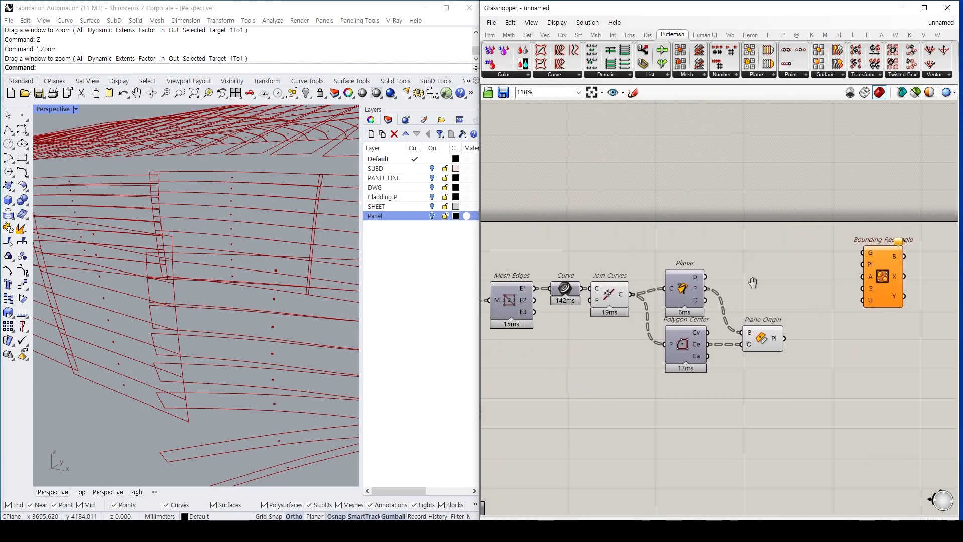
left_click(626, 300)
right_click_drag(779, 286, 767, 294)
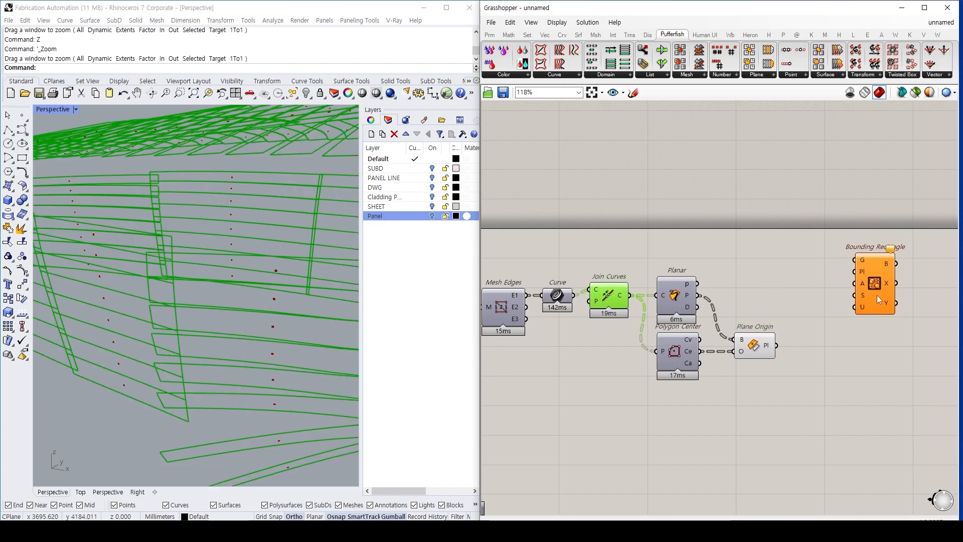
left_click_drag(877, 295, 866, 303)
left_click(778, 276)
scroll(733, 294, "down", 3)
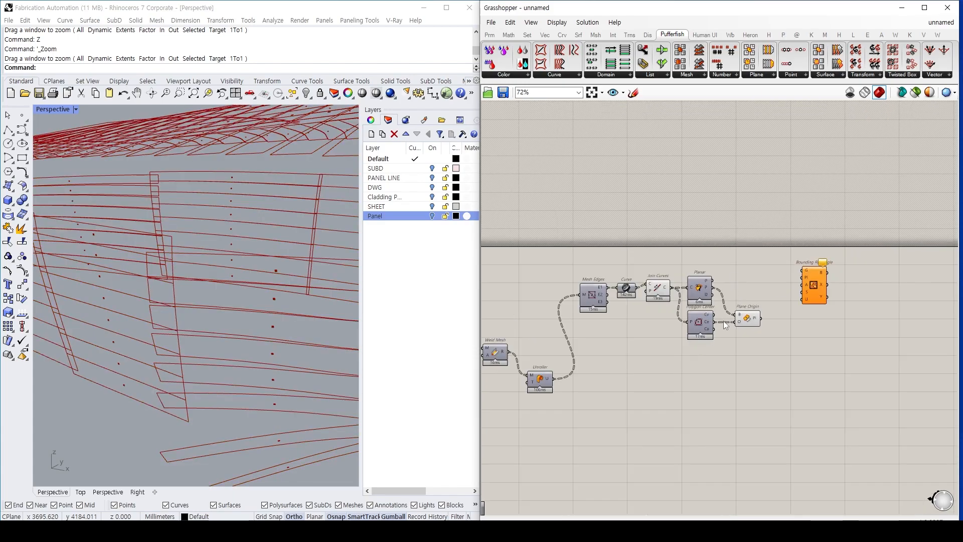
right_click_drag(685, 389, 731, 331)
left_click_drag(601, 340, 847, 221)
left_click_drag(807, 269, 848, 229)
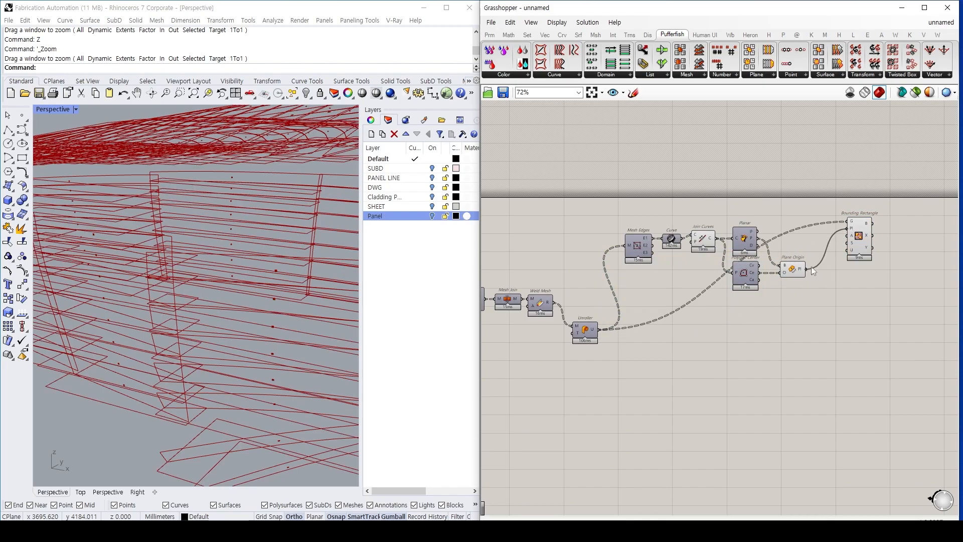
Add two Panels and connect them to Bounding Rectangle's X and Y outputs to read the dimensions.
scroll(865, 243, "up", 2)
right_click_drag(865, 243, 739, 255)
left_click_drag(738, 252, 748, 290)
double_click(802, 251)
type("//")
key("Return")
left_click_drag(778, 300, 776, 311)
right_click_drag(798, 314, 753, 311)
left_click_drag(754, 258, 748, 258)
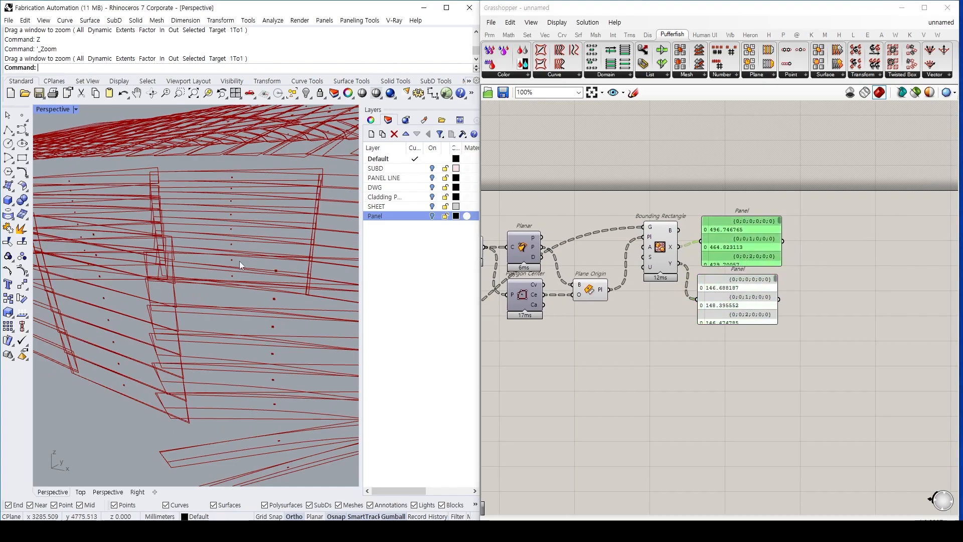
Delete both Panels attached to Bounding Rectangle's X and Y outputs.
right_click_drag(747, 307, 698, 320)
left_click_drag(698, 319, 708, 319)
left_click(699, 254, "shift")
key("Delete")
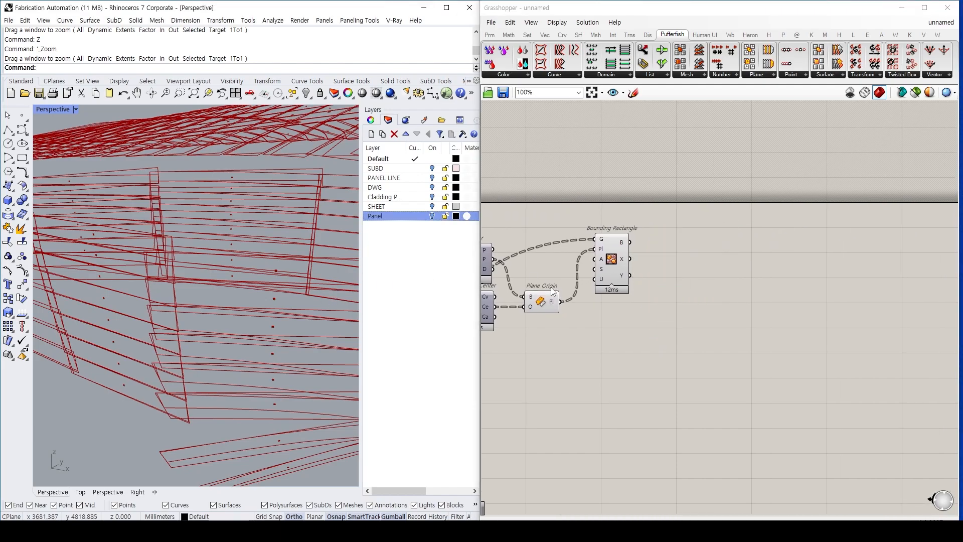
left_click_drag(174, 173, 431, 355)
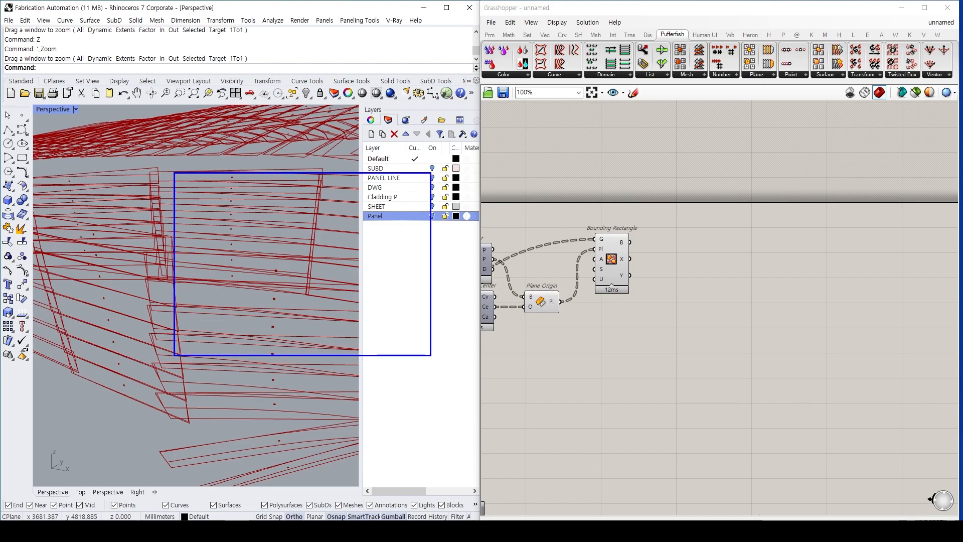
left_click_drag(371, 177, 367, 352)
left_click_drag(324, 184, 210, 320)
left_click_drag(226, 213, 321, 278)
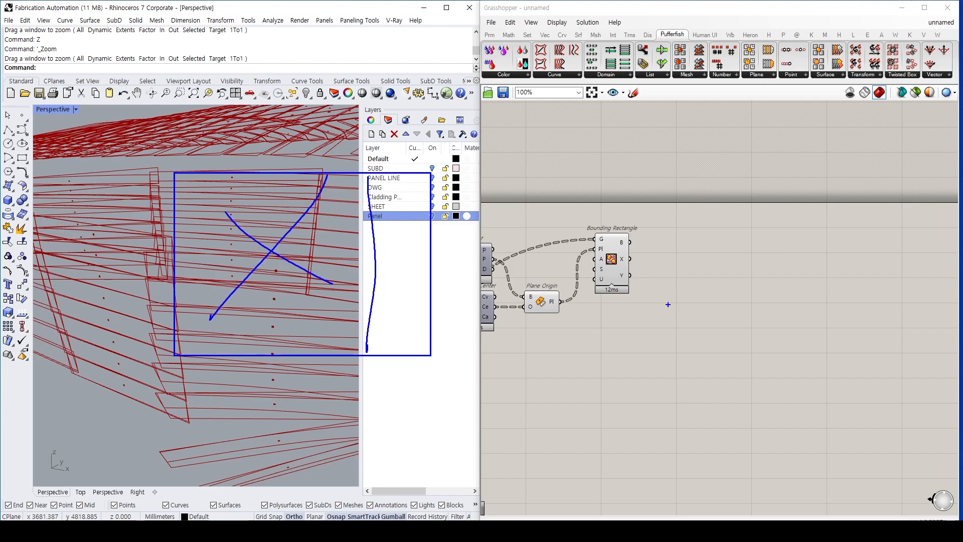
key("Escape")
Add a Min/Max component, connect Bounding Rectangle's X output to its N input and flatten that input.
double_click(775, 245)
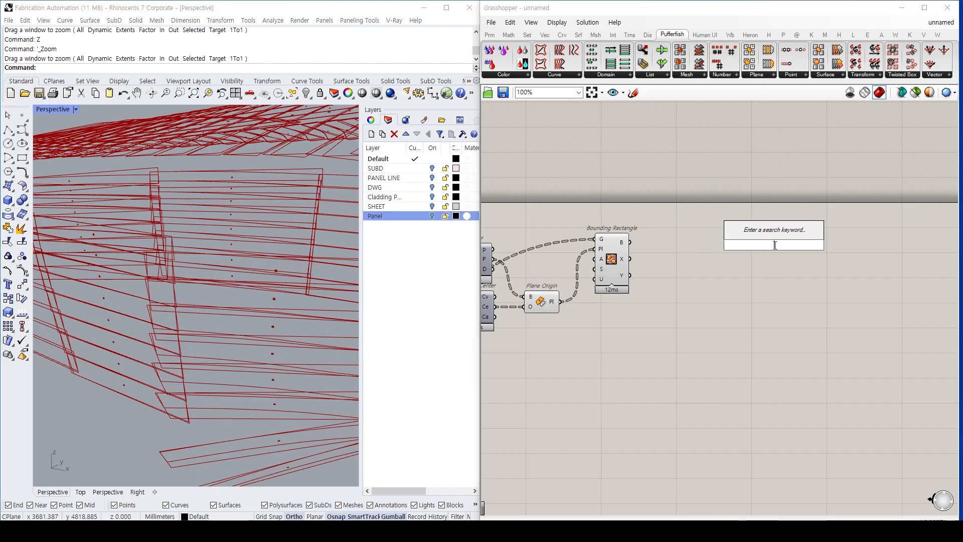
type("min max")
key("Up")
key("Up")
key("Return")
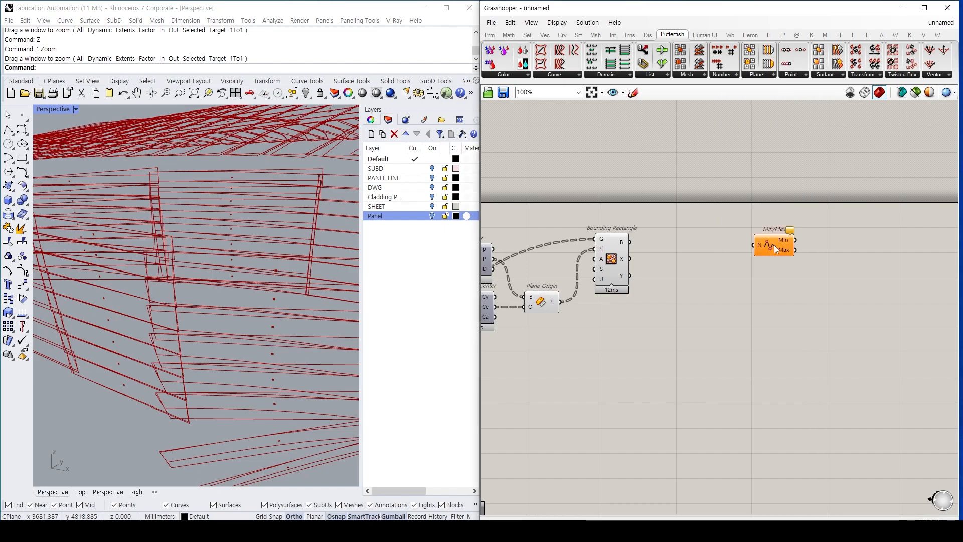
scroll(716, 276, "up", 4)
left_click_drag(800, 231, 723, 236)
left_click_drag(576, 246, 691, 238)
right_click(697, 245)
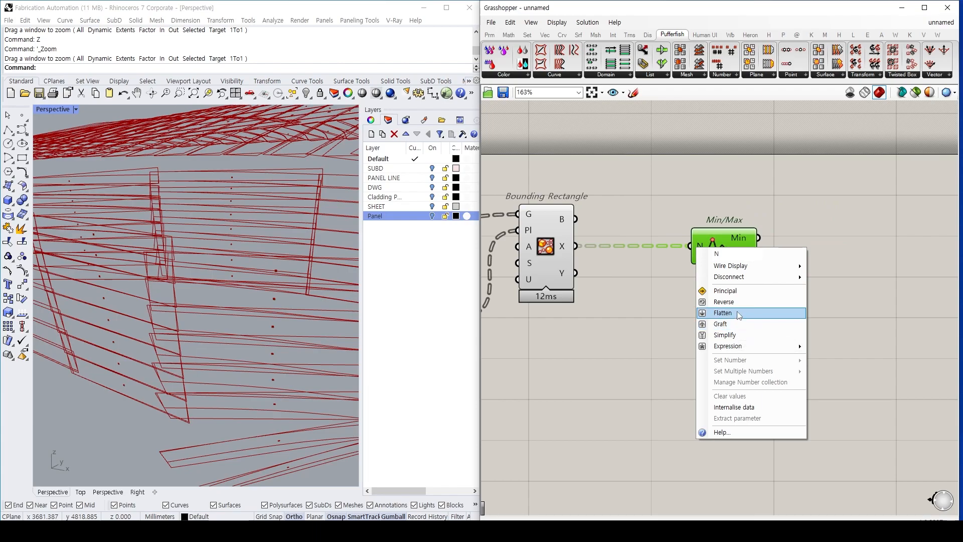
left_click(739, 314)
Add a Panel fed by both the Min and Max outputs of the Min/Max component.
double_click(815, 255)
type("//")
key("Return")
left_click_drag(770, 259, 831, 247)
left_click_drag(760, 238, 807, 241)
Duplicate the Min/Max component and its Panel below the originals and wire the copies to Bounding Rectangle's Y output.
left_click_drag(721, 260, 697, 326, "alt")
left_click(617, 294)
mouse_move(580, 276)
left_mouse_down()
mouse_move(649, 304)
mouse_move(640, 295)
mouse_move(654, 311)
left_mouse_up()
left_click_drag(696, 318, 719, 308)
left_click(859, 266)
left_click_drag(859, 270, 844, 330, "alt")
left_click_drag(759, 293, 793, 301)
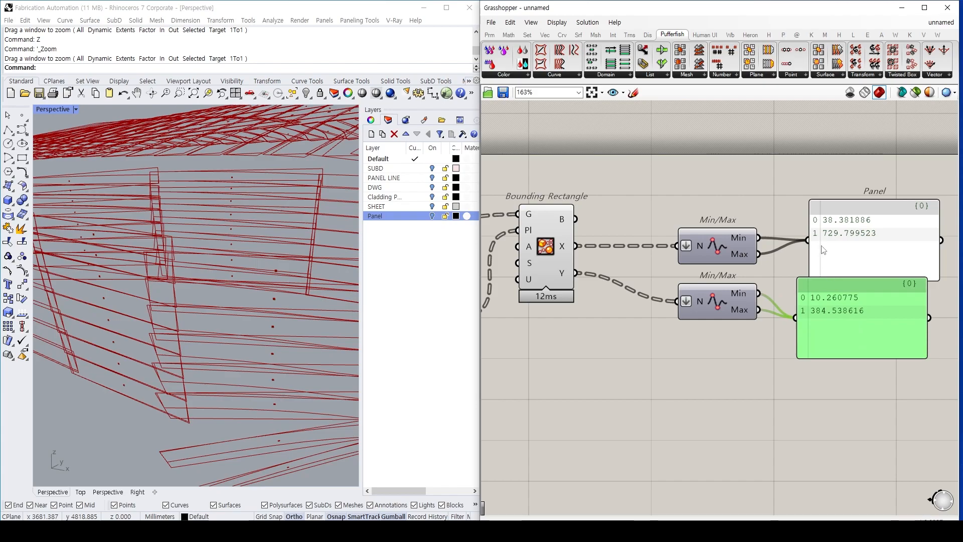
Compare the X and Y size ranges in the aligned Panels, then delete both Min/Max components and their Panels.
scroll(843, 241, "down", 1)
left_click_drag(859, 236, 848, 229)
left_click(718, 257)
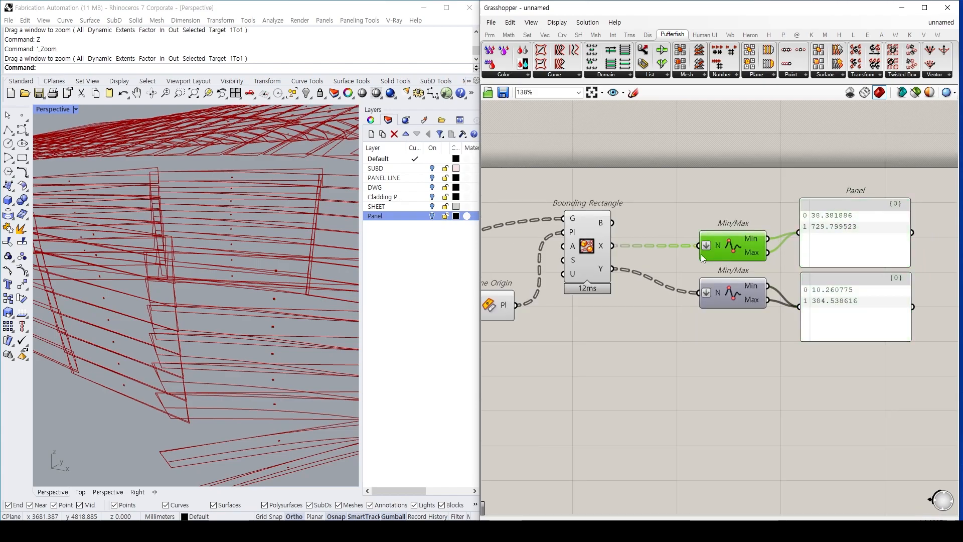
left_click_drag(796, 221, 895, 240)
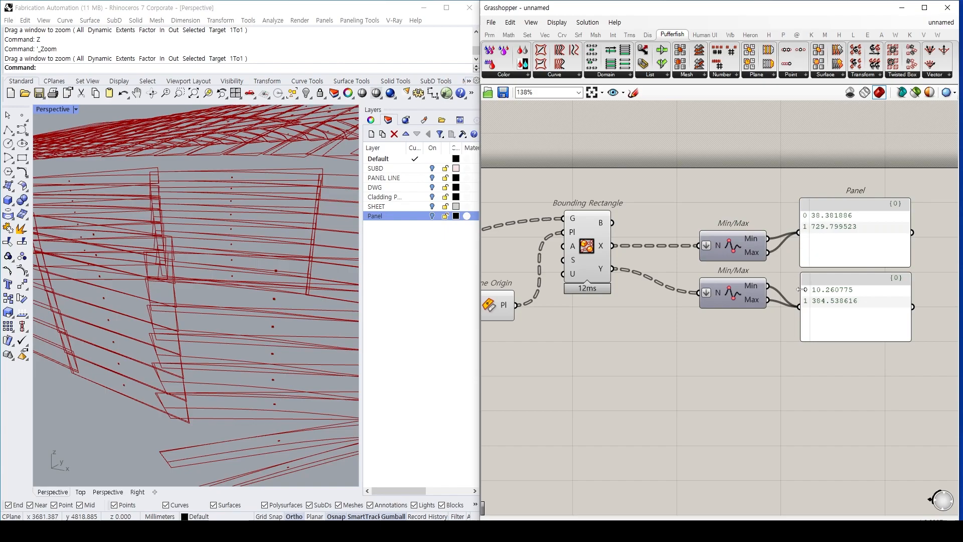
left_click_drag(793, 288, 895, 323)
left_click_drag(546, 325, 704, 396)
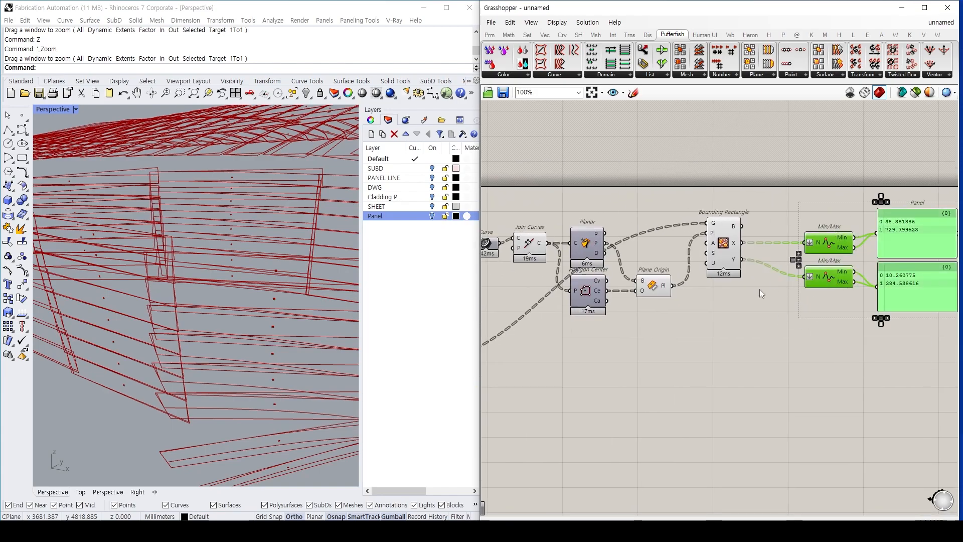
key("Delete")
Turn off the Plane Origin preview.
left_click(658, 276)
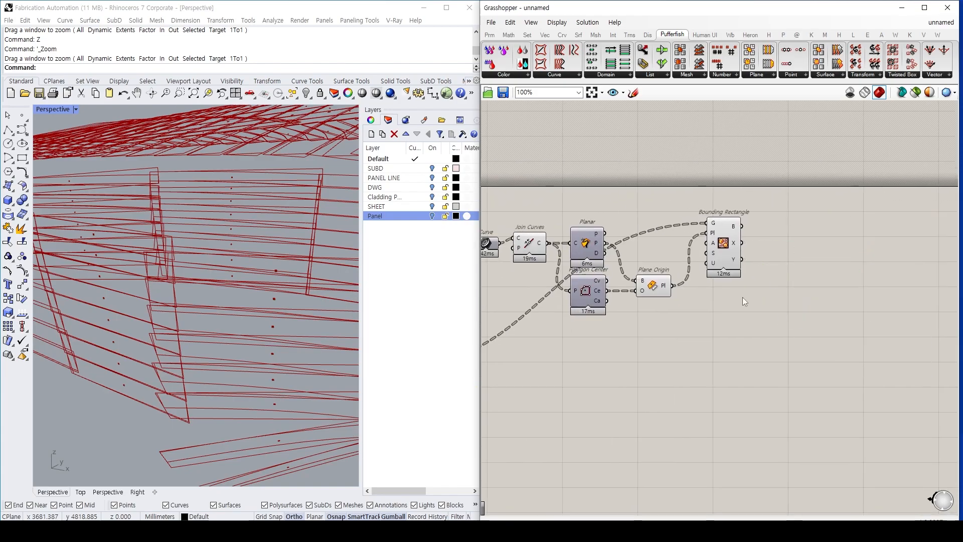
key("ctrl+q")
right_click_drag(772, 336, 700, 304)
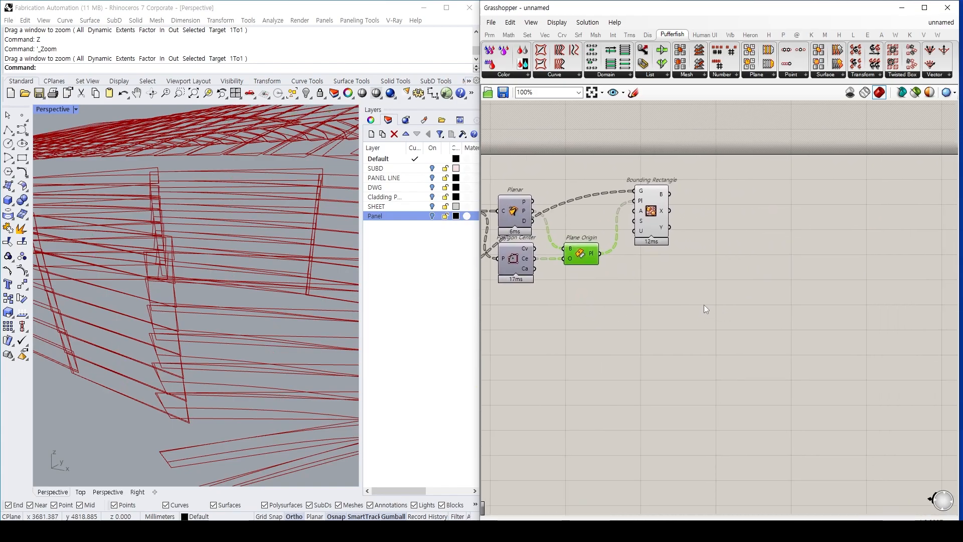
Add a Plane parameter below Bounding Rectangle and connect the rectangle's B output to it.
scroll(704, 306, "down", 2)
double_click(694, 273)
type("planae")
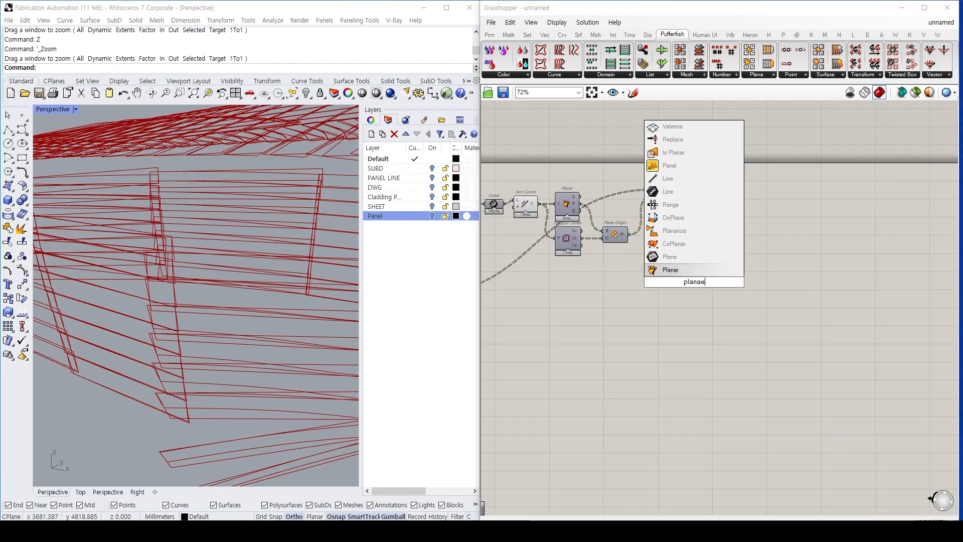
key("Return")
scroll(692, 281, "up", 3)
left_click_drag(666, 136, 675, 283)
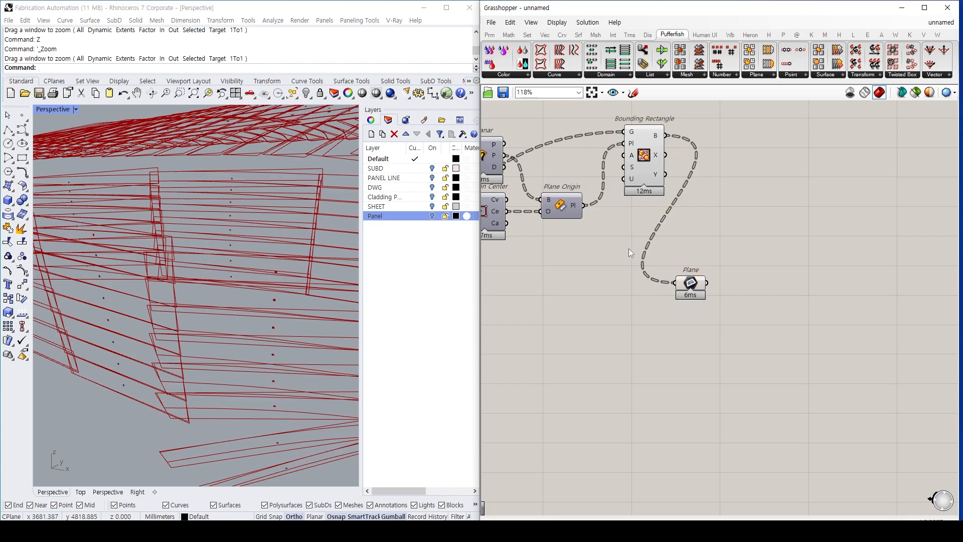
Move Bounding Rectangle closer to Plane Origin and turn off its preview.
left_click(652, 160)
left_click_drag(652, 160, 621, 160)
right_click(701, 284)
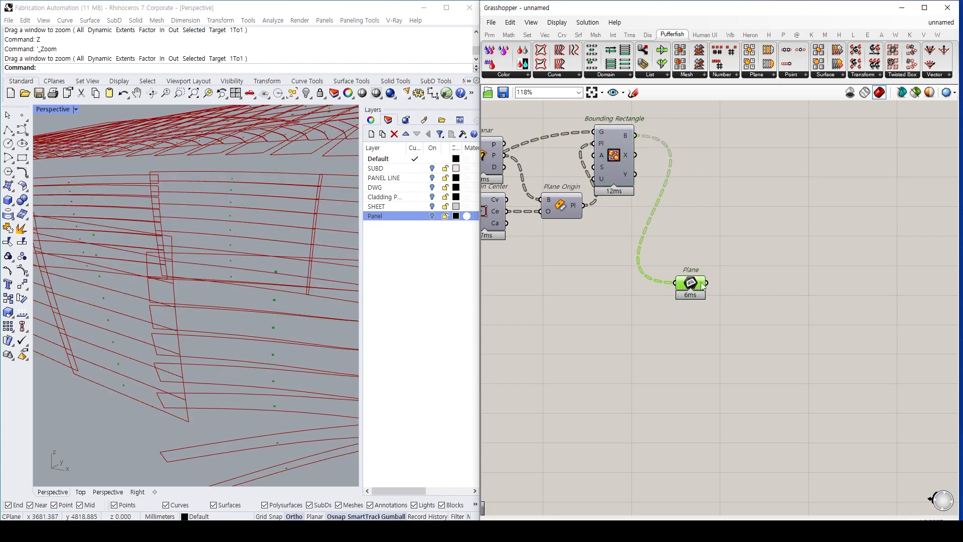
left_click(598, 345)
scroll(637, 316, "down", 3)
right_click_drag(645, 312, 766, 287)
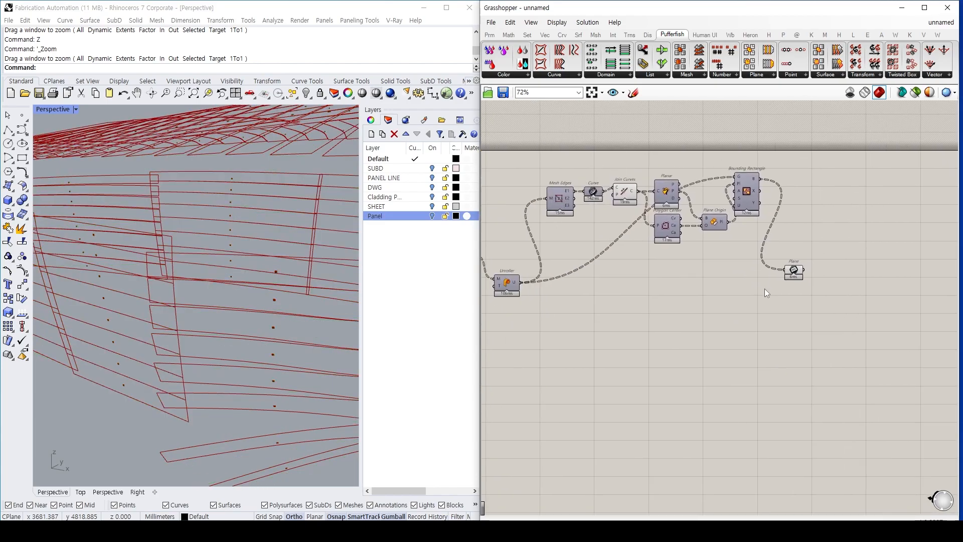
Add an Orient component below the Plane parameter and move the Unroller component lower on the canvas.
right_click_drag(788, 323, 736, 300)
right_click_drag(573, 288, 720, 287)
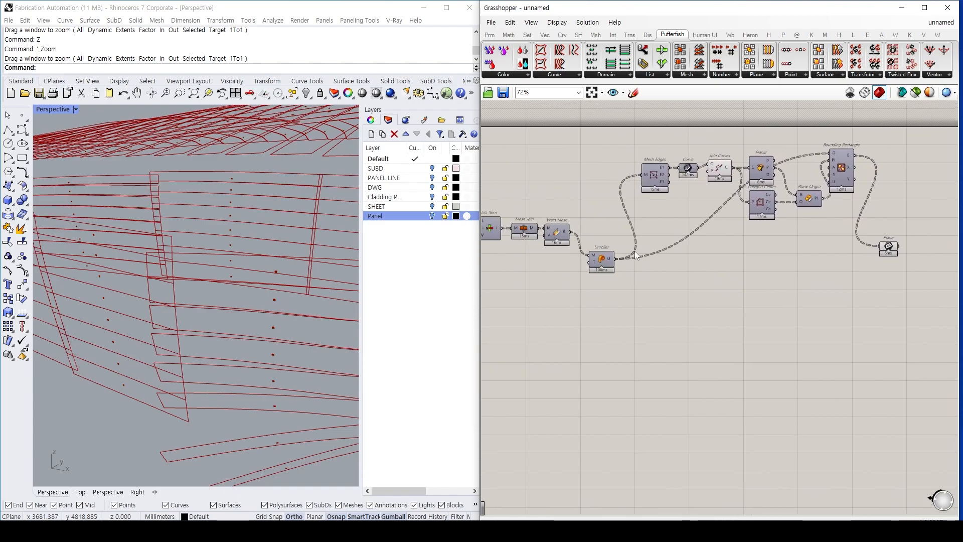
scroll(635, 251, "up", 1)
right_click(626, 257)
left_click(604, 255)
right_click_drag(834, 304, 758, 302)
double_click(757, 303)
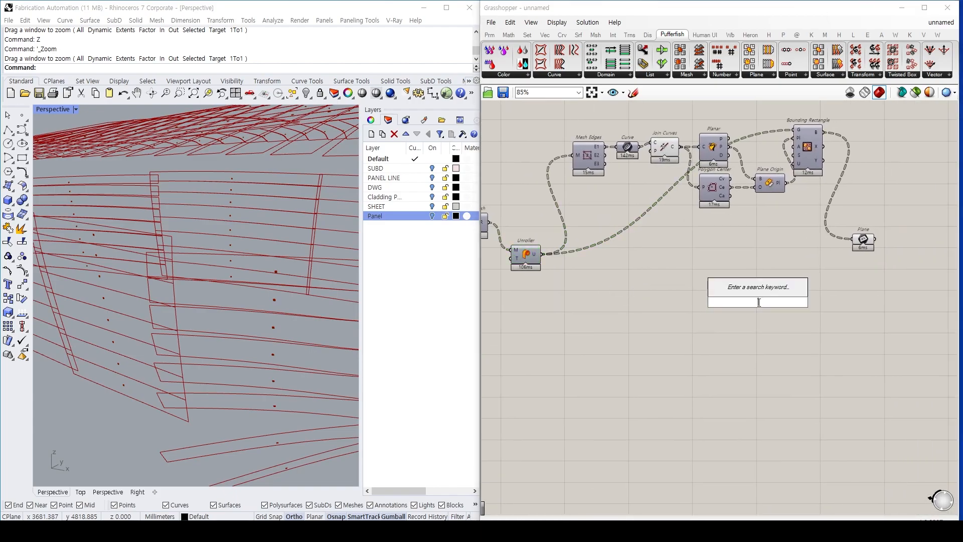
type("orient")
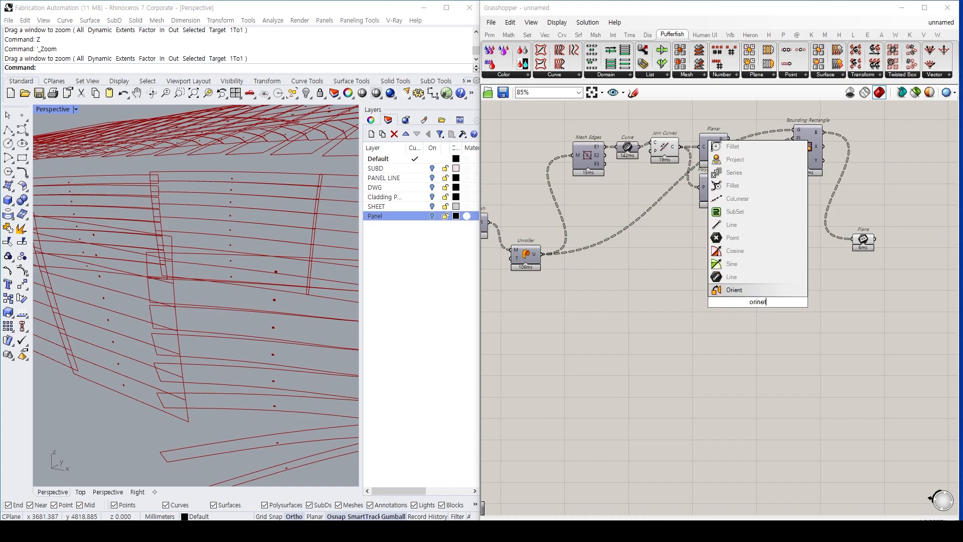
key("Return")
right_click_drag(675, 301, 706, 296)
left_click_drag(561, 255, 561, 284)
left_click(652, 300)
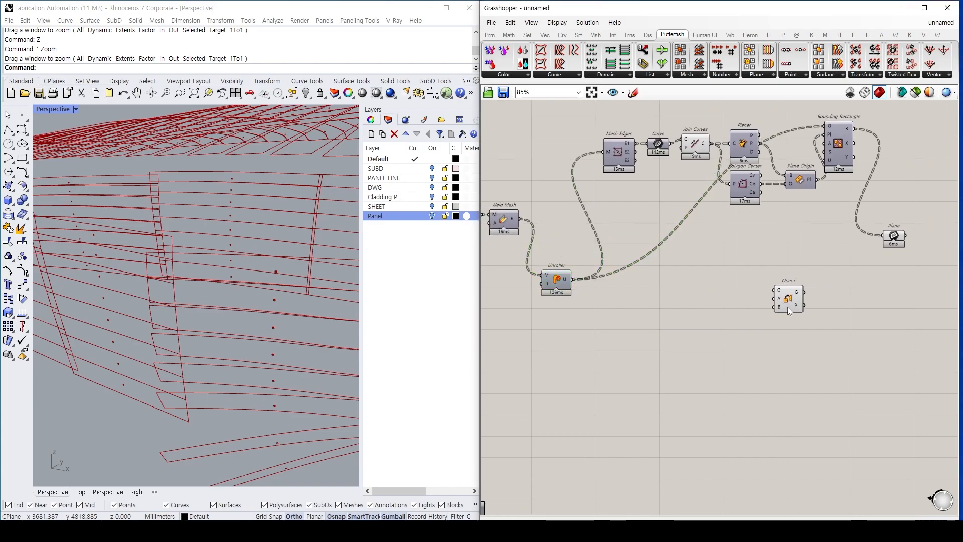
left_click_drag(814, 296, 840, 296)
left_click(744, 324)
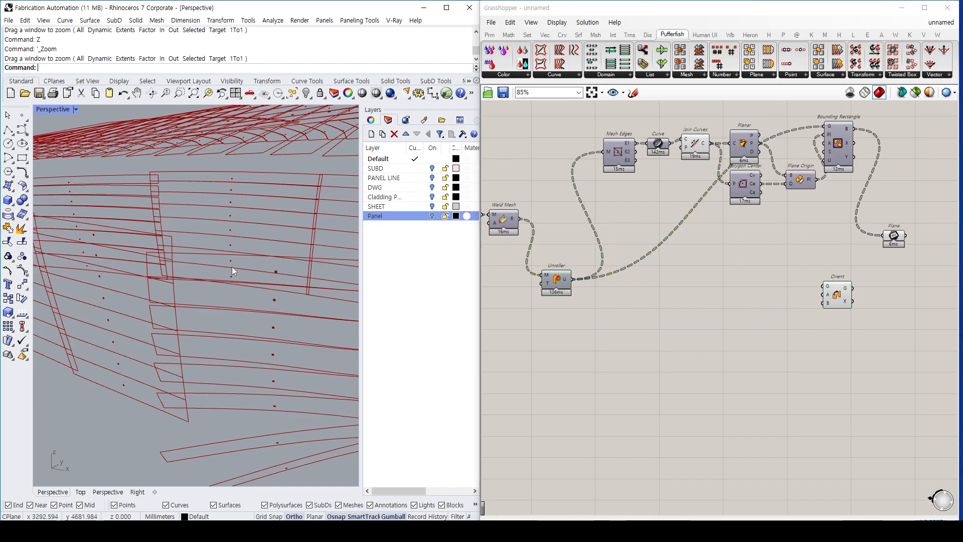
Add a Tree Statistics component below Unroller and connect Unroller's U output to its T input.
scroll(233, 270, "down", 8)
right_click_drag(239, 267, 254, 246)
scroll(254, 245, "down", 6)
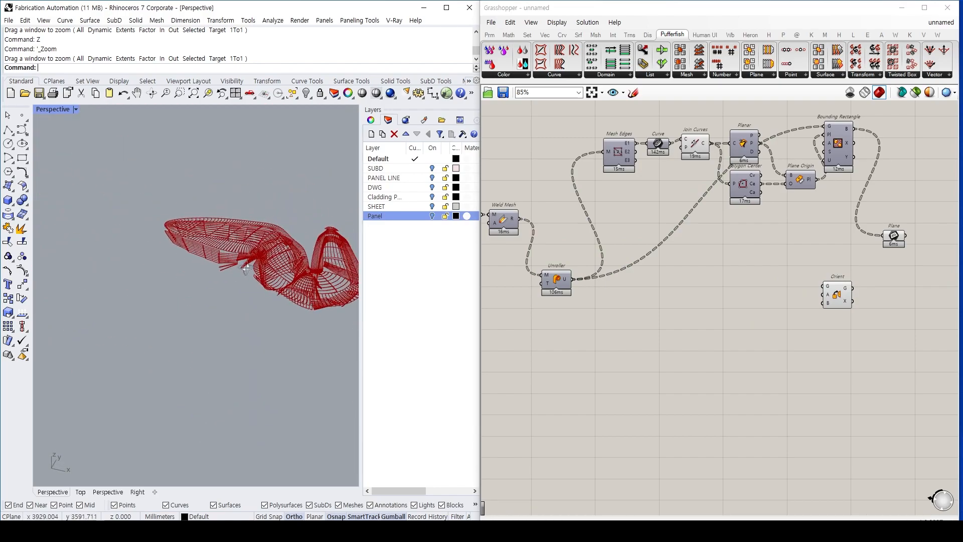
double_click(630, 330)
type("tr")
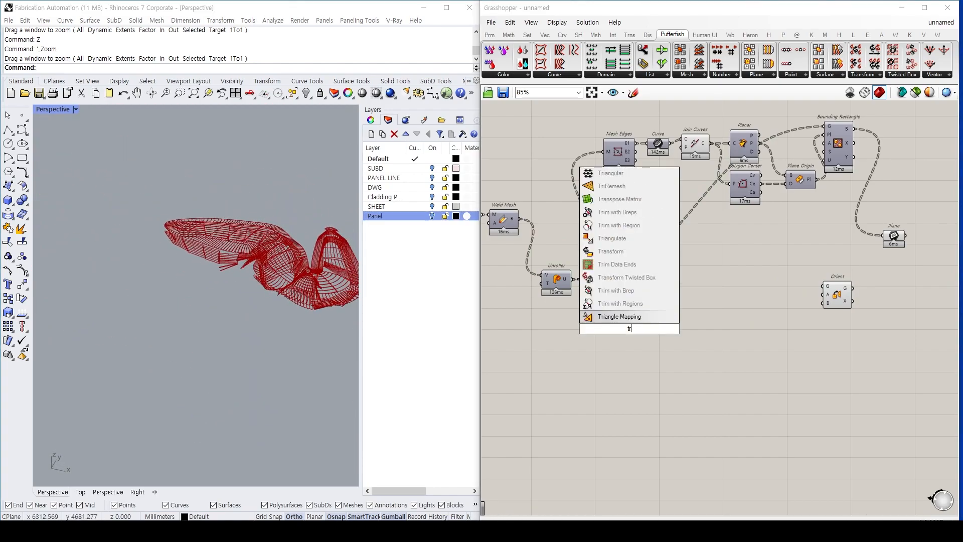
type("ee stat")
key("Return")
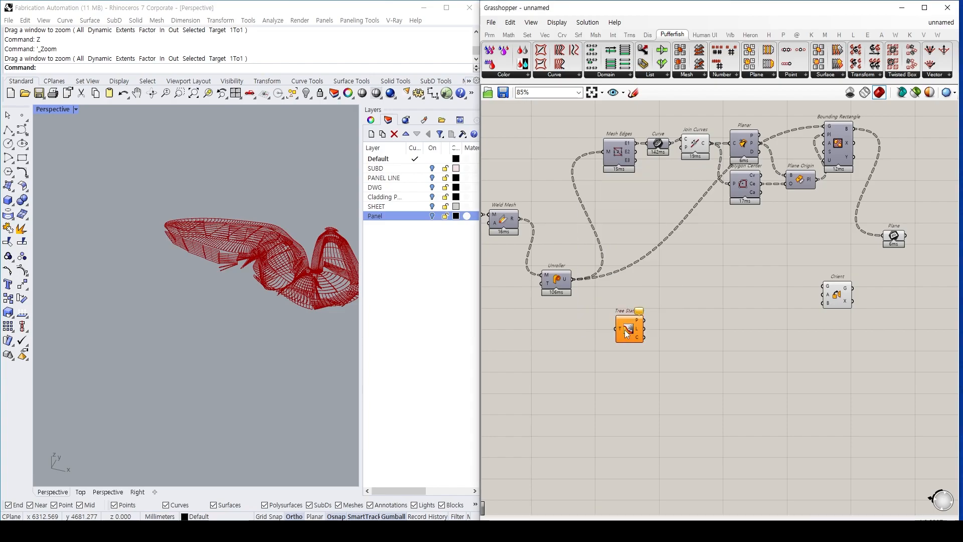
scroll(629, 334, "up", 2)
left_click(538, 263)
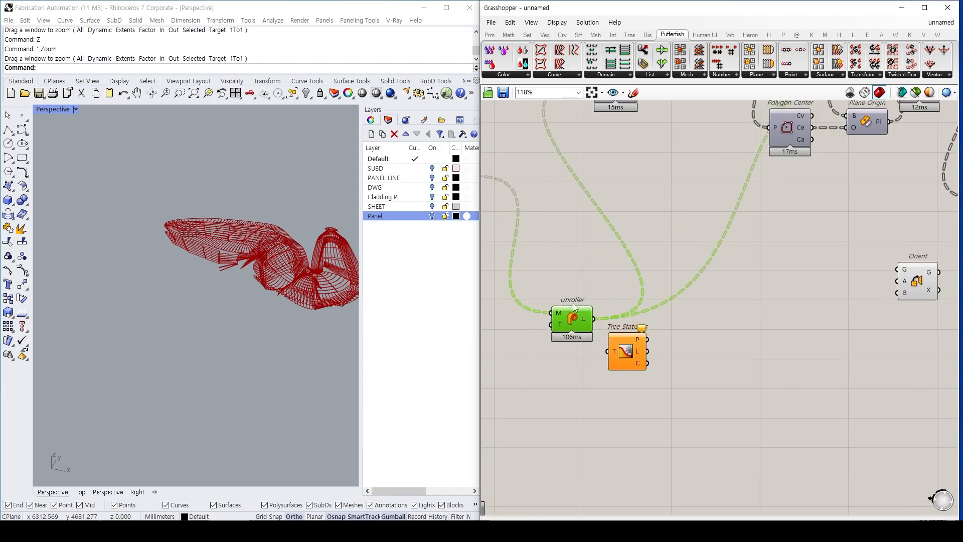
left_click(565, 290)
left_click_drag(551, 259, 607, 351)
left_click_drag(626, 366, 620, 403)
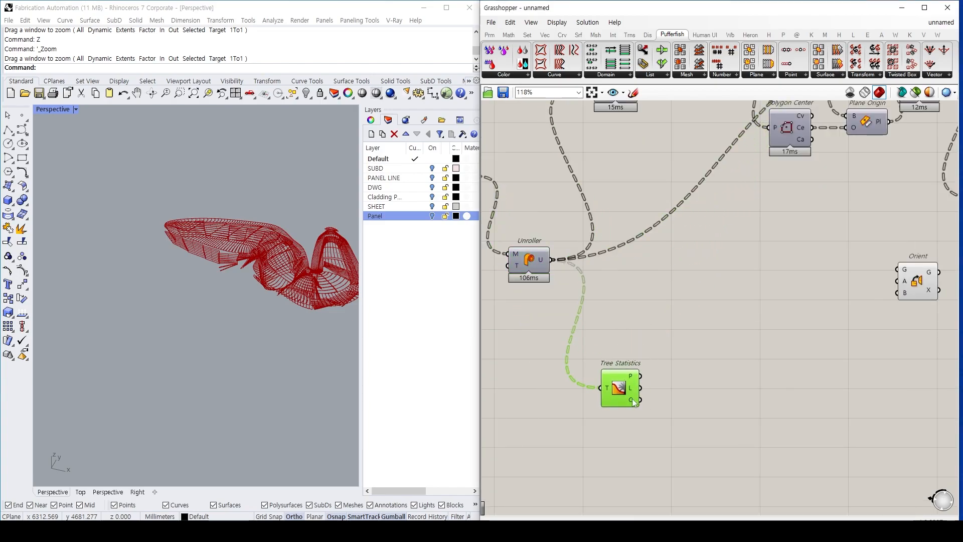
Add a Square Root component beside Tree Statistics and connect the C output to its x input.
mouse_move(632, 399)
scroll(635, 387, "up", 3)
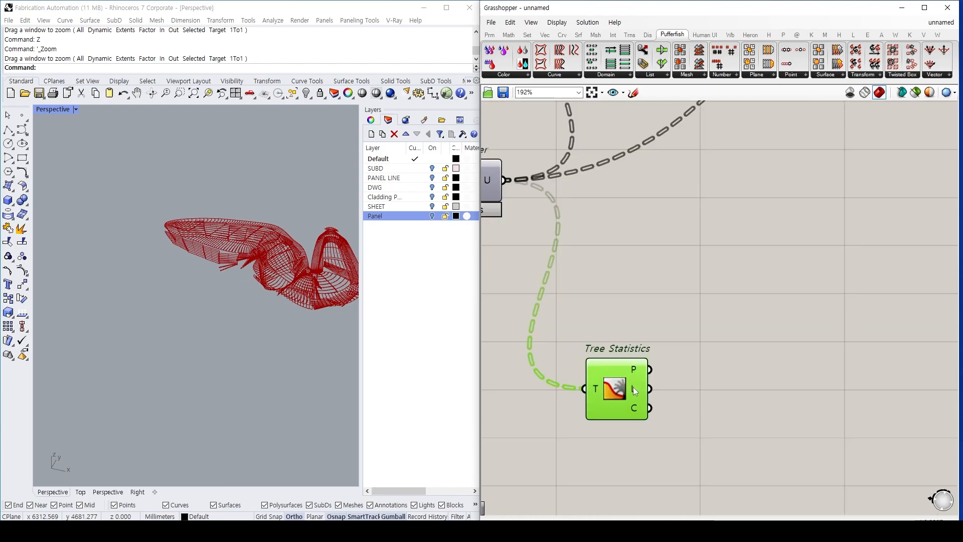
double_click(752, 365)
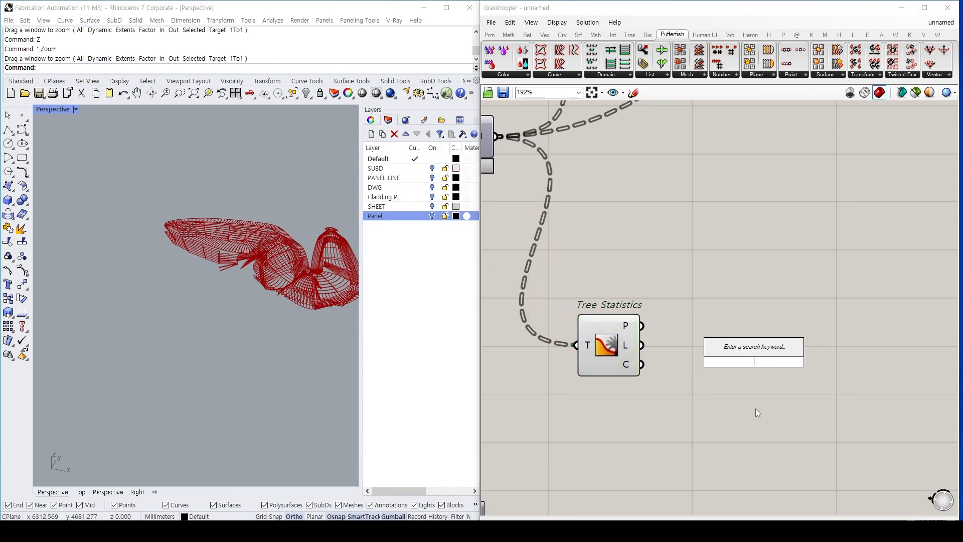
left_click(628, 346)
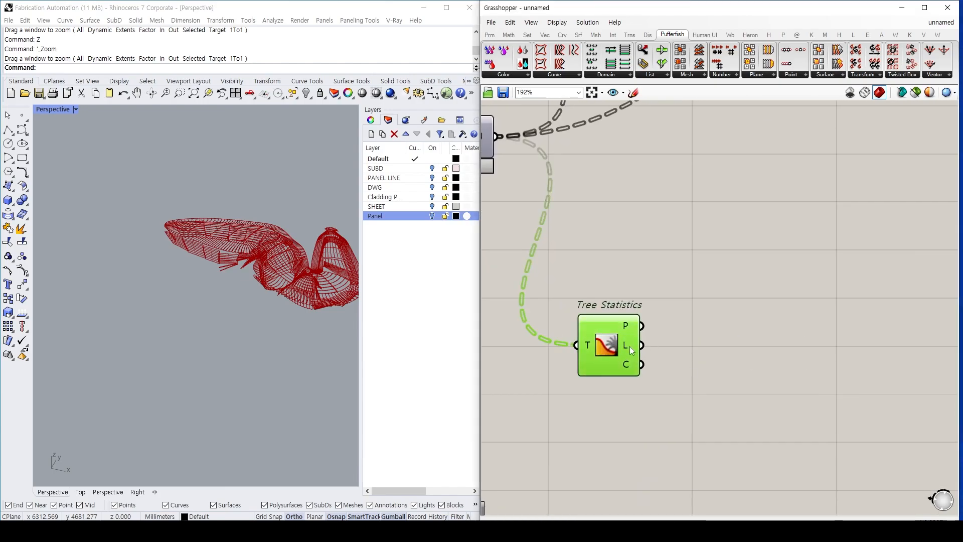
left_click(784, 351)
double_click(785, 355)
type("suq ar")
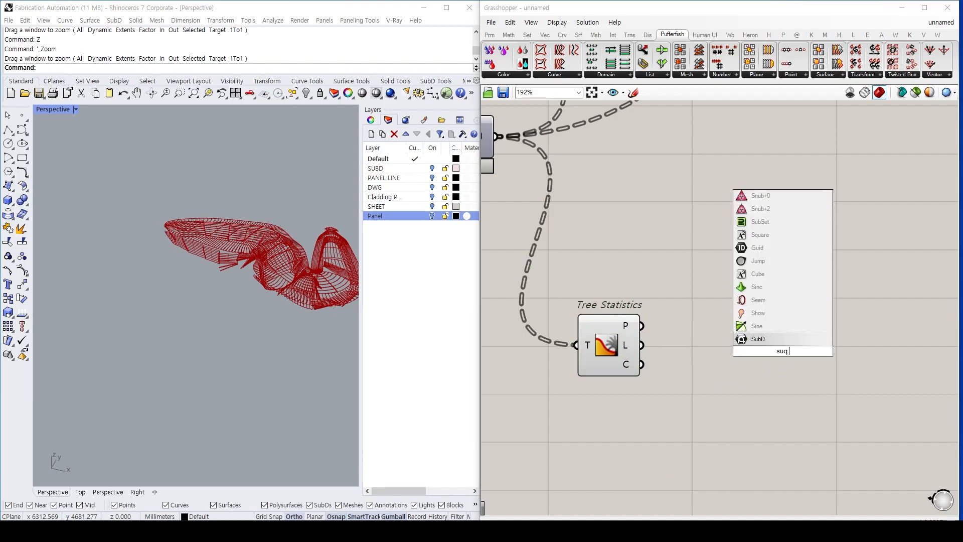
key("BackSpace")
key("BackSpace")
key("BackSpace")
key("BackSpace")
key("BackSpace")
type("qu")
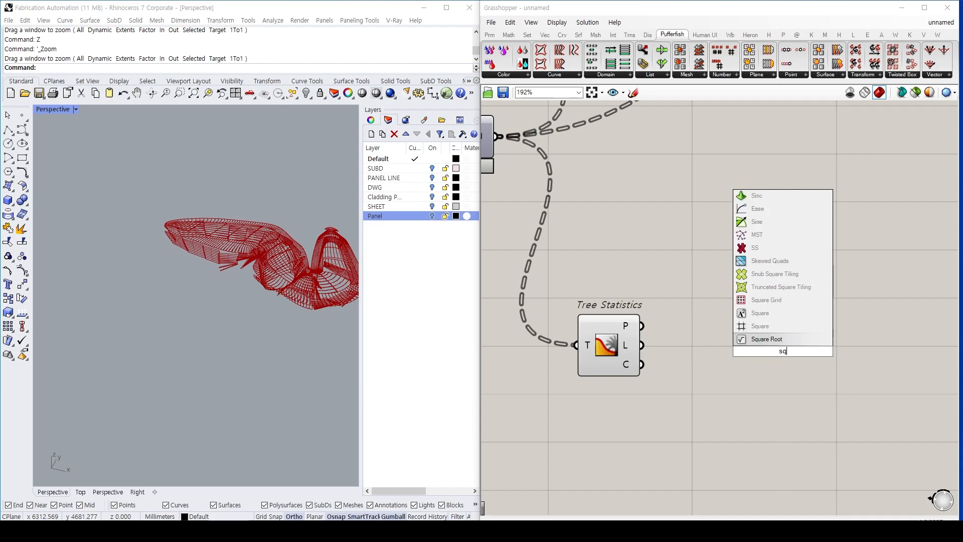
key("Up")
key("Return")
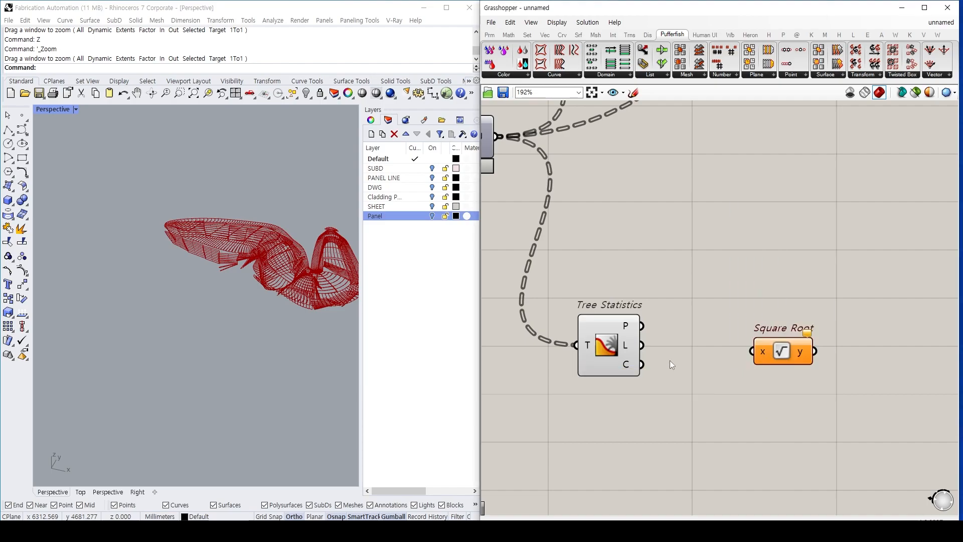
left_click_drag(643, 365, 733, 366)
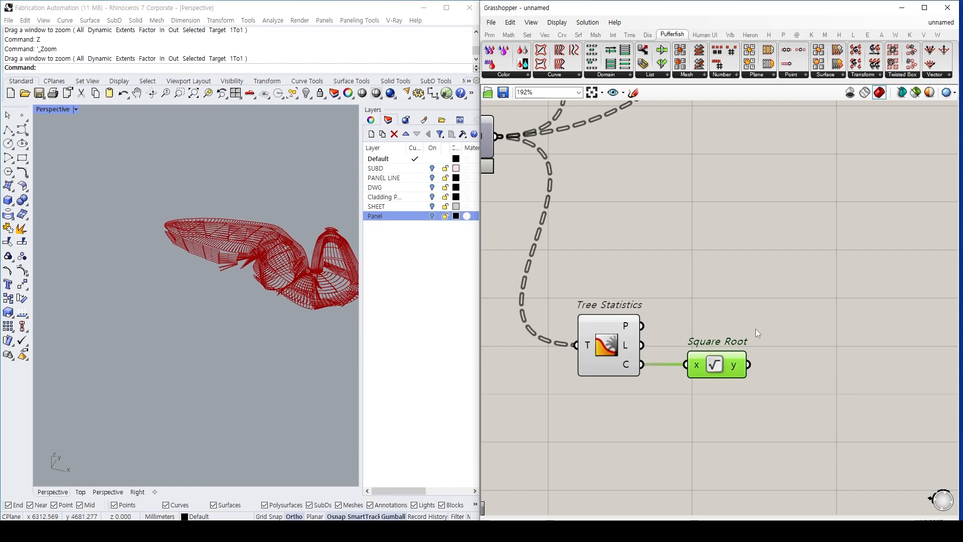
Add a Round component beside Square Root and connect the y output to its x input.
double_click(781, 323)
type("round")
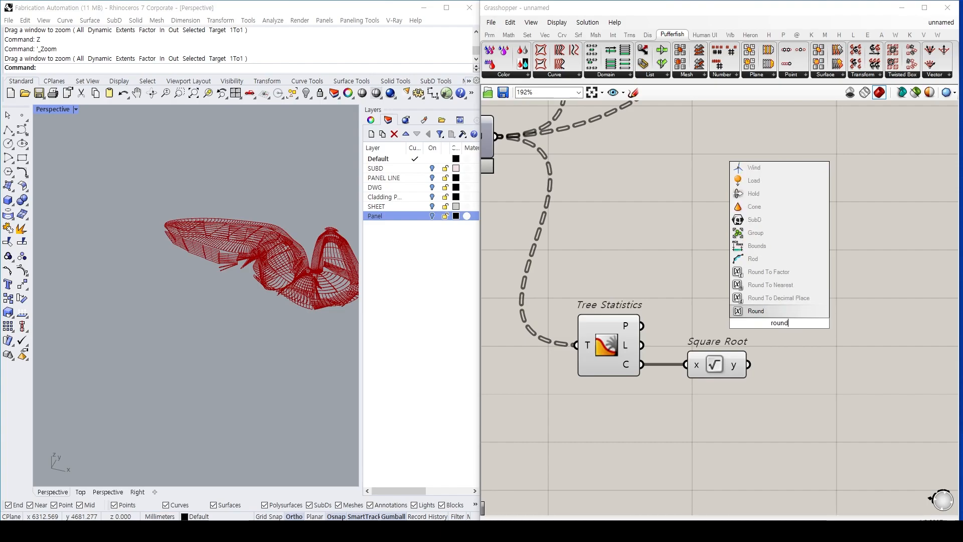
key("Return")
left_click_drag(779, 324, 790, 369)
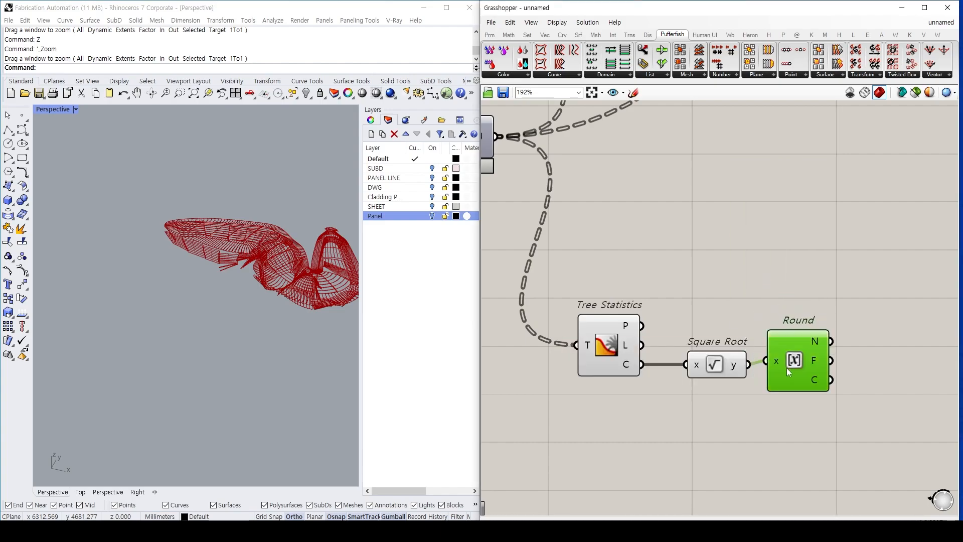
right_click_drag(782, 325, 668, 277)
left_click(668, 277)
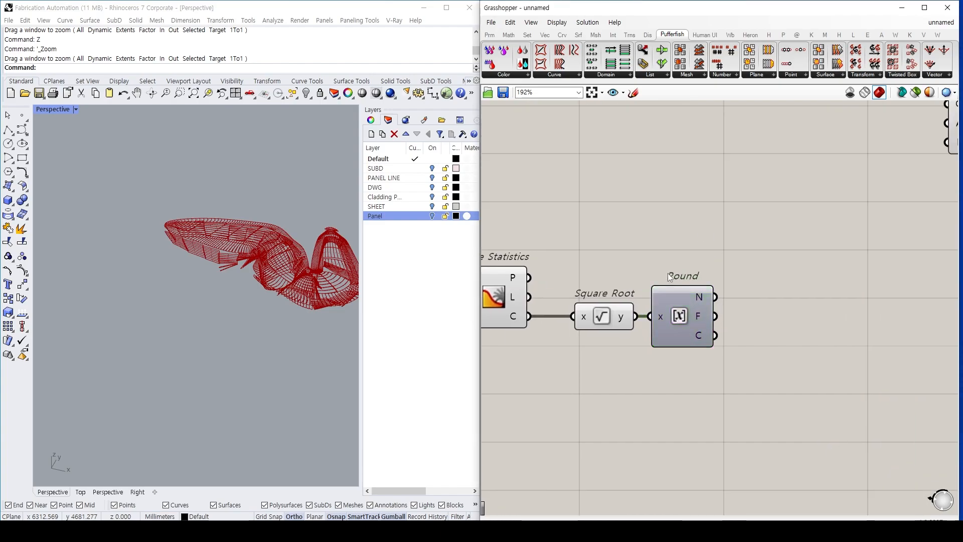
Add a Rectangular grid component and connect Round's F output to Ex and its C output to Ey.
left_click_drag(591, 181, 778, 265)
double_click(797, 266)
type("rectang")
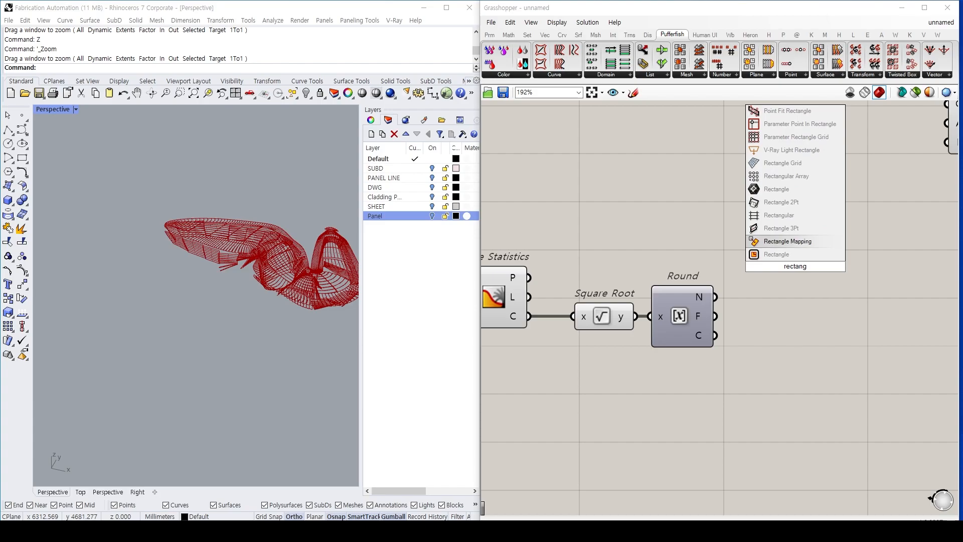
key("Up")
key("Up")
key("Return")
right_click_drag(760, 294, 787, 311)
left_click_drag(742, 333, 736, 354)
left_click_drag(550, 158, 687, 249)
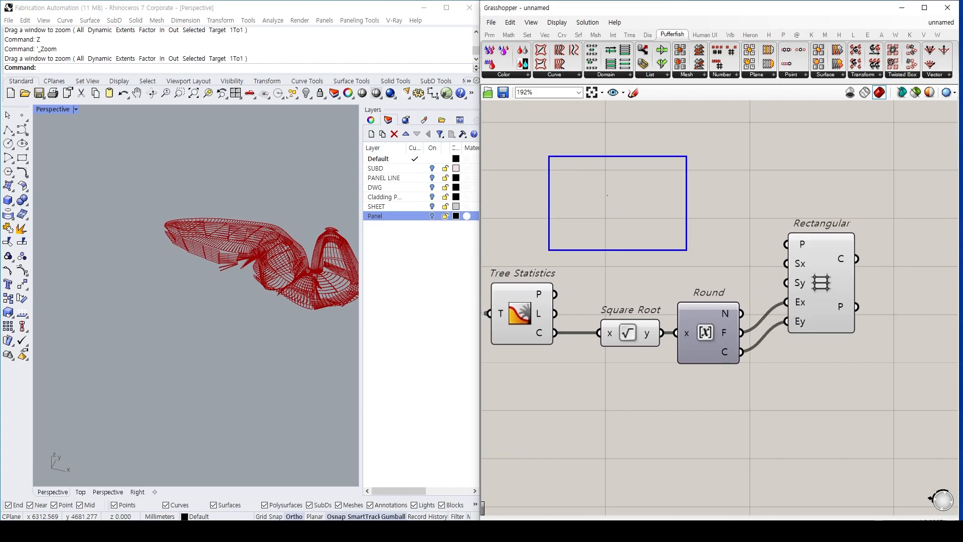
left_click_drag(556, 205, 689, 224)
mouse_move(701, 193)
left_mouse_down()
mouse_move(563, 185)
mouse_move(669, 222)
left_mouse_up()
left_click_drag(695, 240, 559, 234)
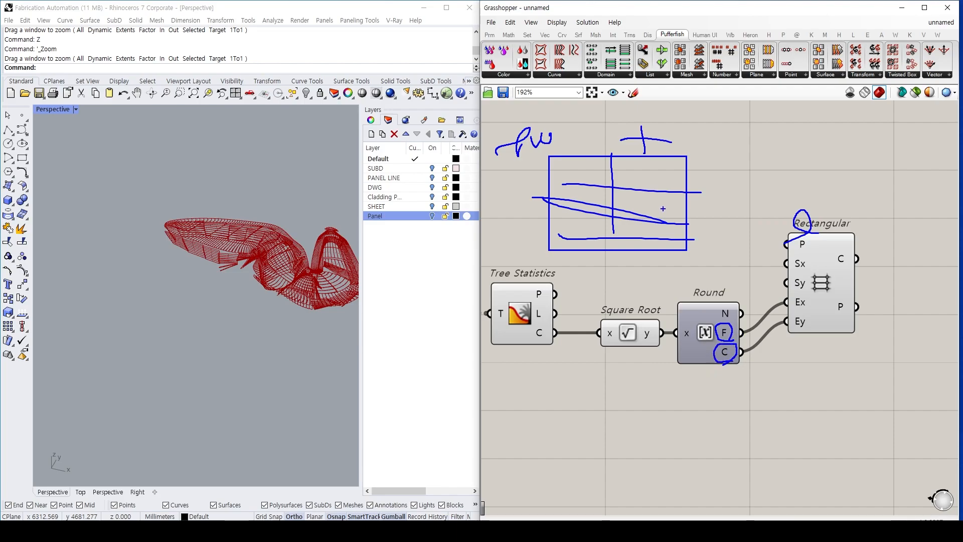
key("Escape")
Lower the Rectangular component beside Round, and add two Panels with the values 841 and 594.
left_click_drag(807, 303, 803, 330)
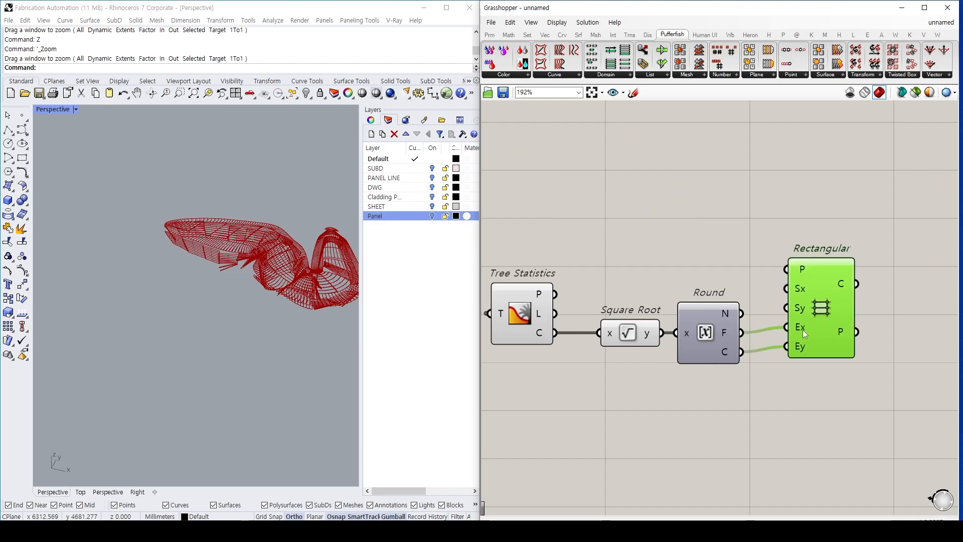
double_click(657, 183)
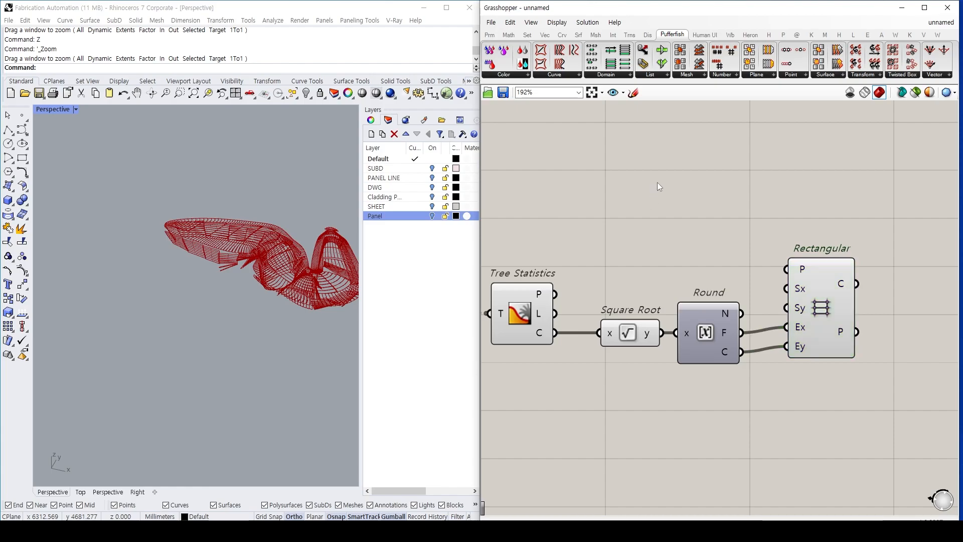
type("\"")
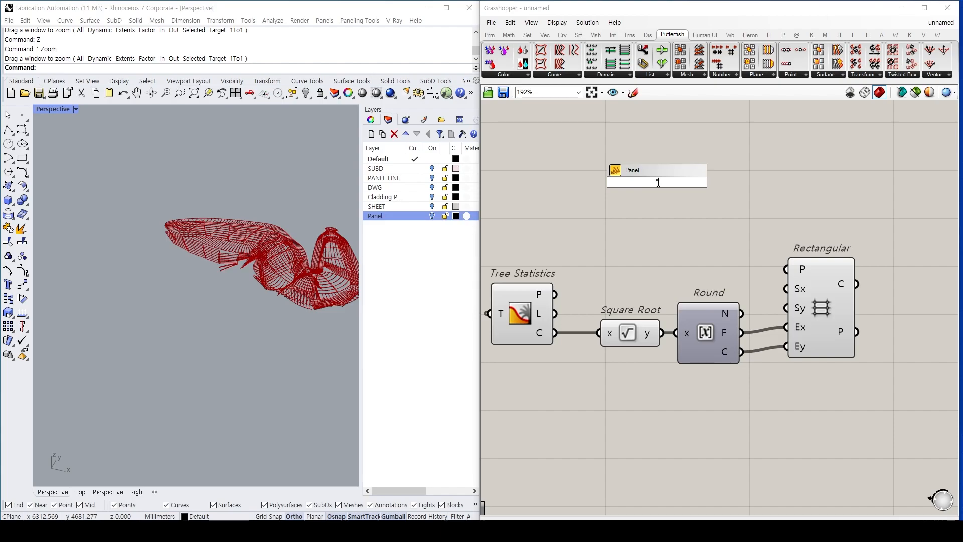
type("841")
key("Return")
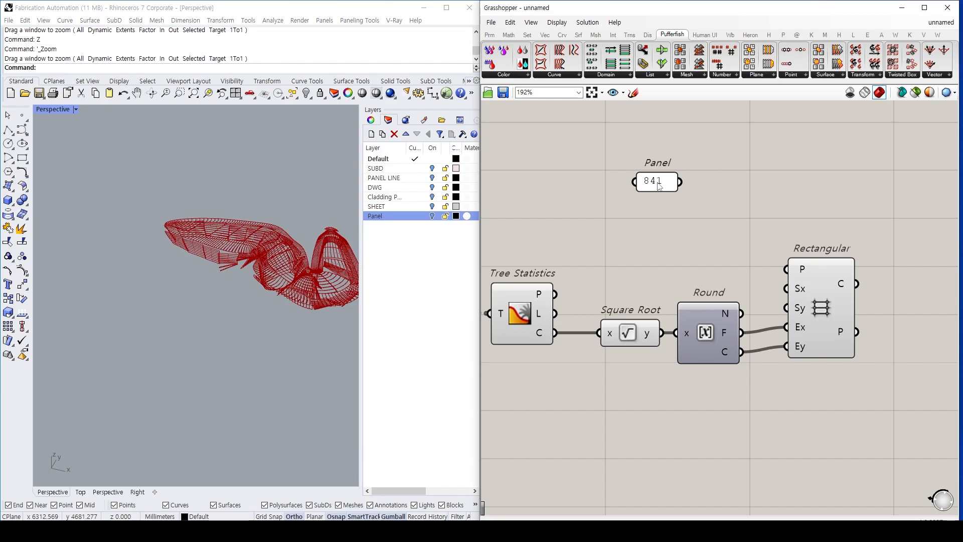
double_click(670, 216)
type("\"594")
key("Return")
mouse_move(692, 186)
left_mouse_down()
mouse_move(795, 294)
mouse_move(786, 269)
left_mouse_up()
left_click_drag(693, 217, 779, 288)
key("ctrl+z")
key("ctrl+z")
Connect Panel 841 to Sx and Panel 594 to Sy of Rectangular, and stack both Panels above Round.
left_click_drag(681, 183, 786, 288)
left_click_drag(693, 217, 786, 307)
left_click_drag(667, 208, 666, 211)
left_click_drag(664, 215, 662, 184)
left_click(665, 184, "shift")
key("ctrl+z")
left_click_drag(679, 191, 710, 244)
Examine the sheet grid around the panel geometry in the Perspective viewport and the data in Rectangular's Cells output.
scroll(352, 256, "down", 3)
scroll(284, 266, "down", 3)
right_click_drag(216, 312, 240, 332)
scroll(231, 326, "up", 4)
right_click_drag(135, 301, 172, 325)
right_click_drag(249, 287, 212, 347, "shift")
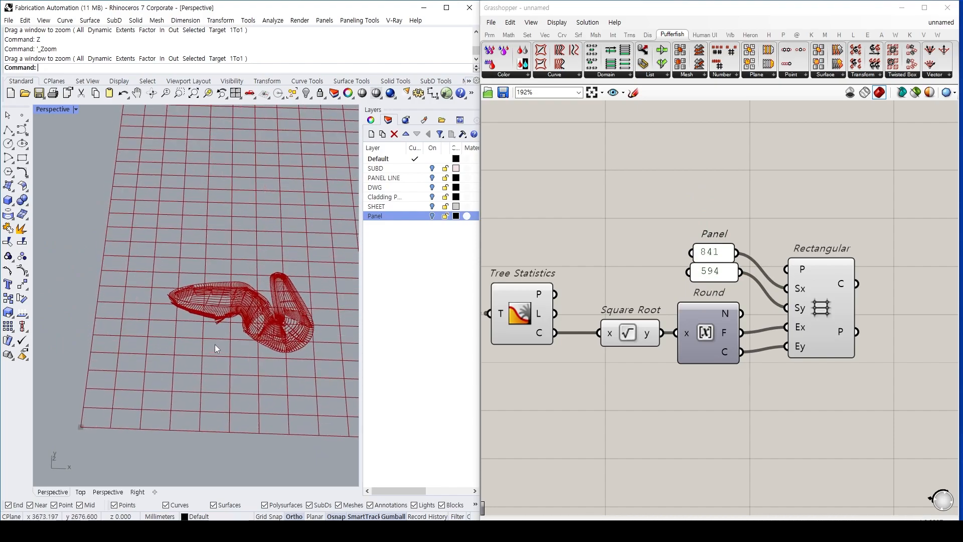
scroll(212, 347, "up", 2)
right_click_drag(745, 229, 643, 211)
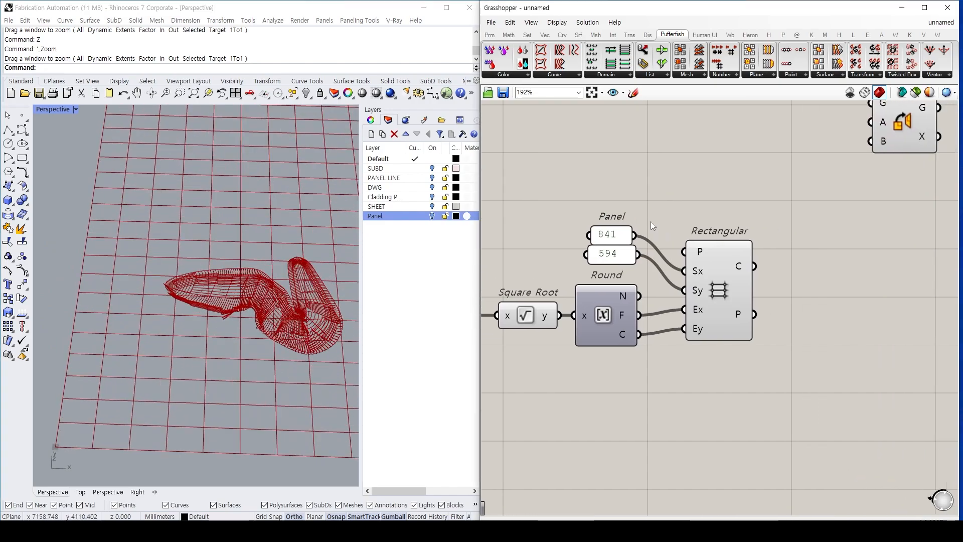
left_click(709, 296)
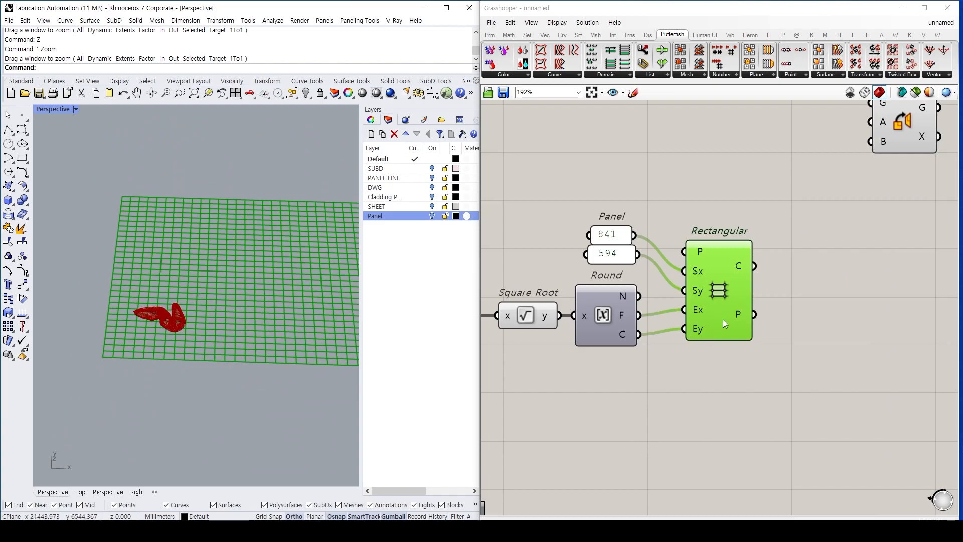
mouse_move(743, 272)
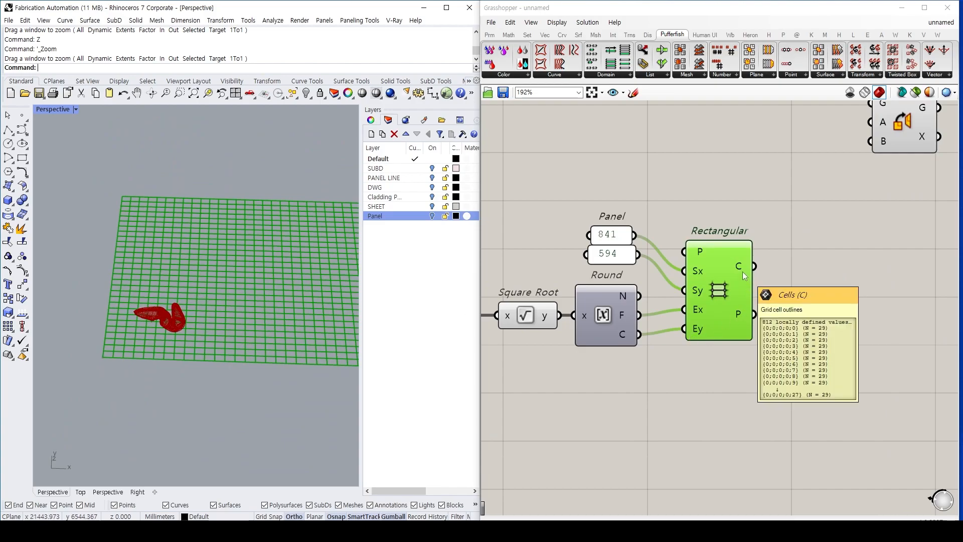
Review the Unroller output, the Rectangular grid chain and the Orient component, and the full grid in the Perspective viewport.
right_click_drag(652, 174, 669, 292)
scroll(667, 291, "down", 1)
right_click_drag(566, 264, 639, 320)
right_click_drag(811, 318, 940, 310)
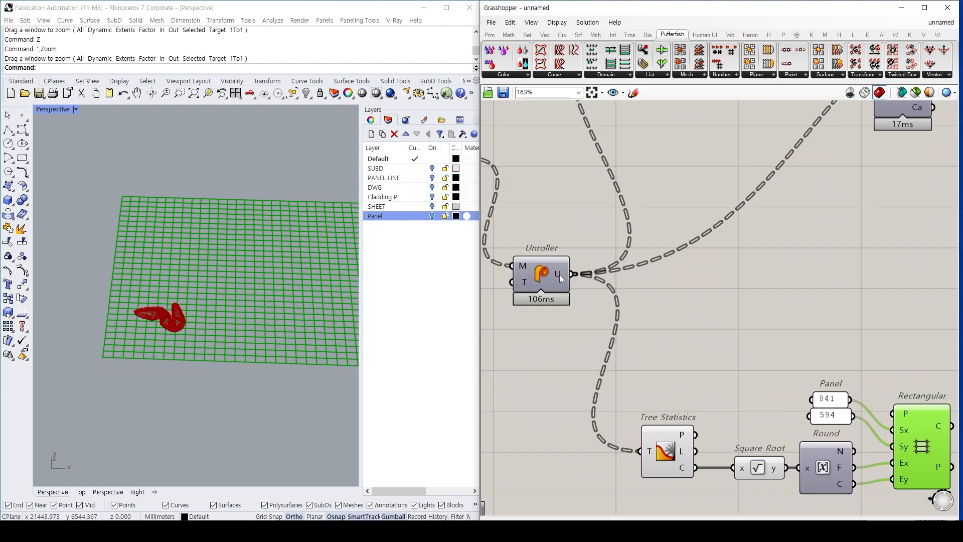
right_click_drag(748, 307, 552, 276)
left_click(786, 337)
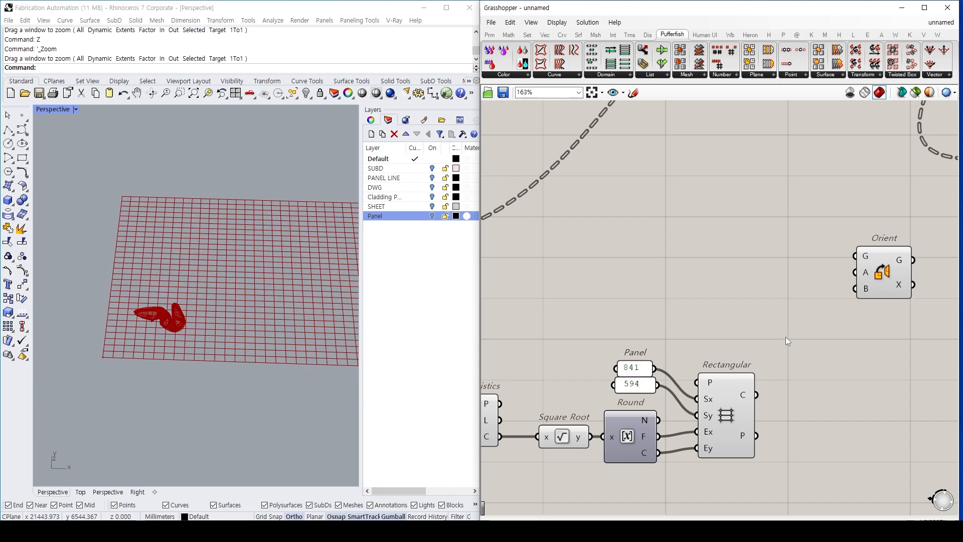
right_click_drag(719, 306, 694, 348)
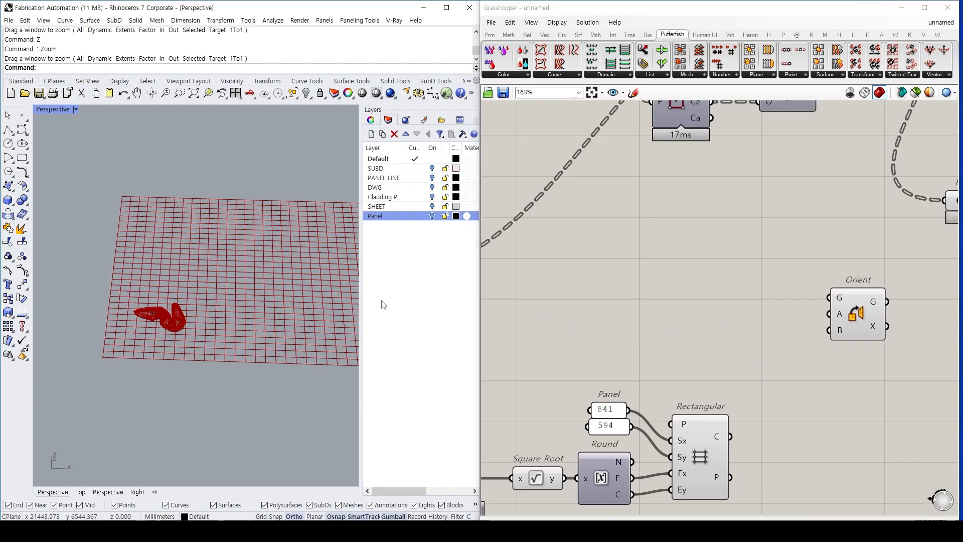
right_click_drag(307, 280, 269, 274, "shift")
scroll(769, 357, "down", 2)
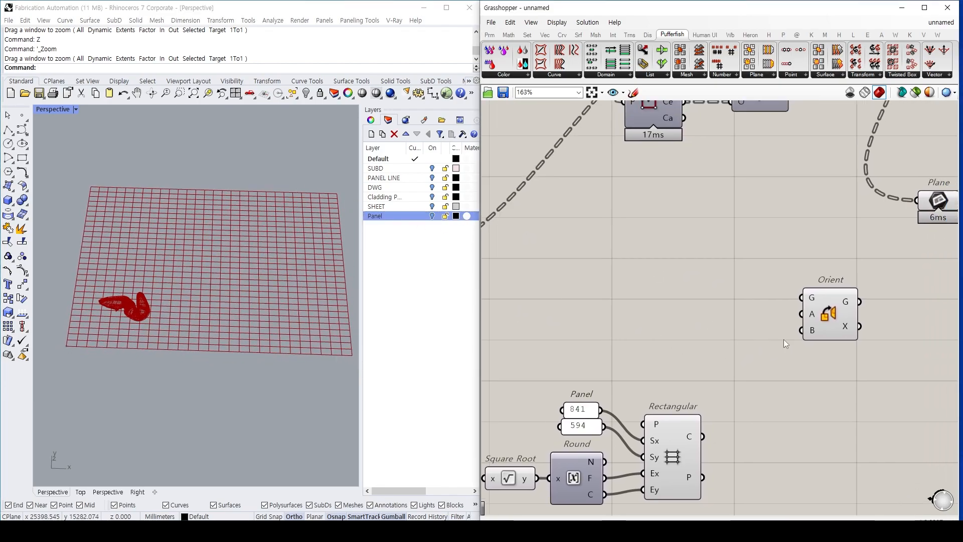
Move the Orient component further right of the Plane parameter to leave space before its inputs.
left_click_drag(830, 321, 860, 305)
left_click(765, 280)
right_click_drag(748, 235, 664, 320)
right_click_drag(735, 312, 722, 250)
scroll(721, 249, "down", 3)
left_click_drag(748, 287, 847, 292)
scroll(758, 257, "up", 2)
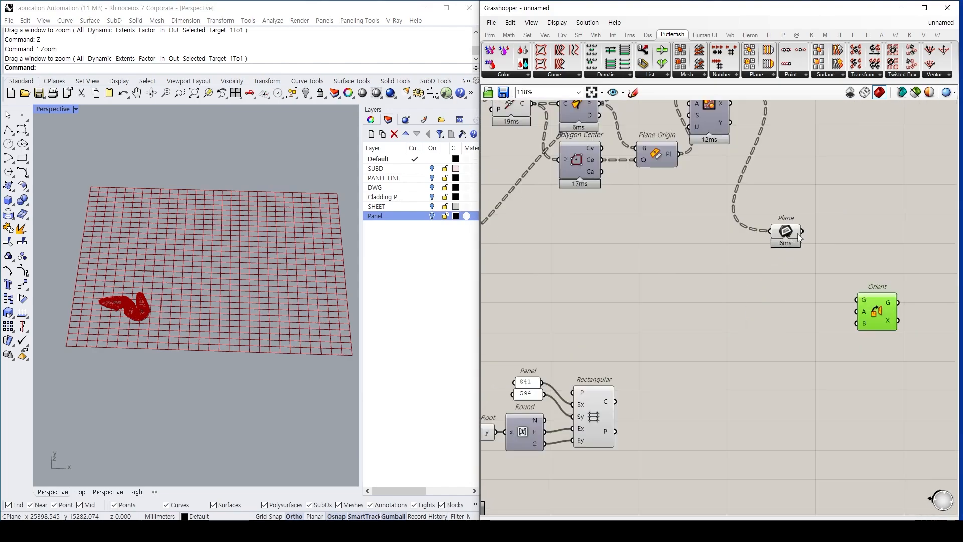
Flatten the Plane parameter's data and place it between the Plane Origin and Rectangular components.
right_click(798, 234)
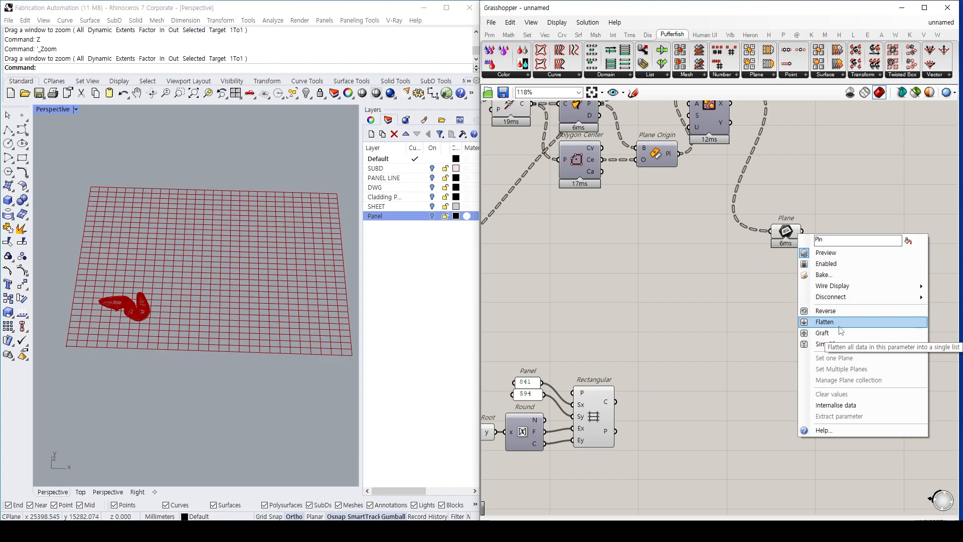
left_click(839, 327)
left_click_drag(785, 234, 728, 275)
left_click(739, 302)
right_click_drag(737, 292, 790, 280)
left_click_drag(785, 261, 768, 257)
right_click_drag(619, 308, 706, 299)
left_click(709, 299)
right_click_drag(784, 298, 711, 296)
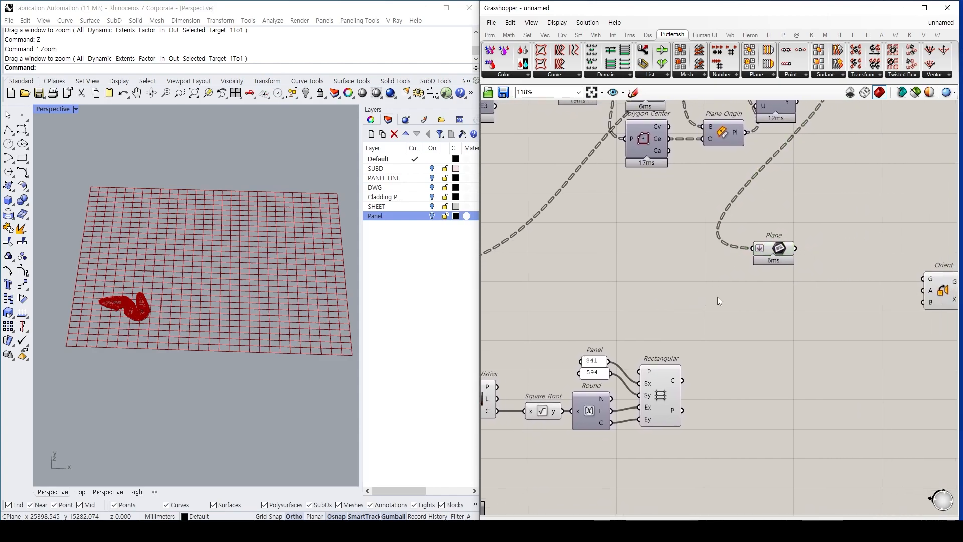
Add an Area component beside Rectangular and connect Rectangular's C output to its G input.
double_click(751, 363)
type("area")
key("Return")
left_click_drag(682, 382, 726, 349)
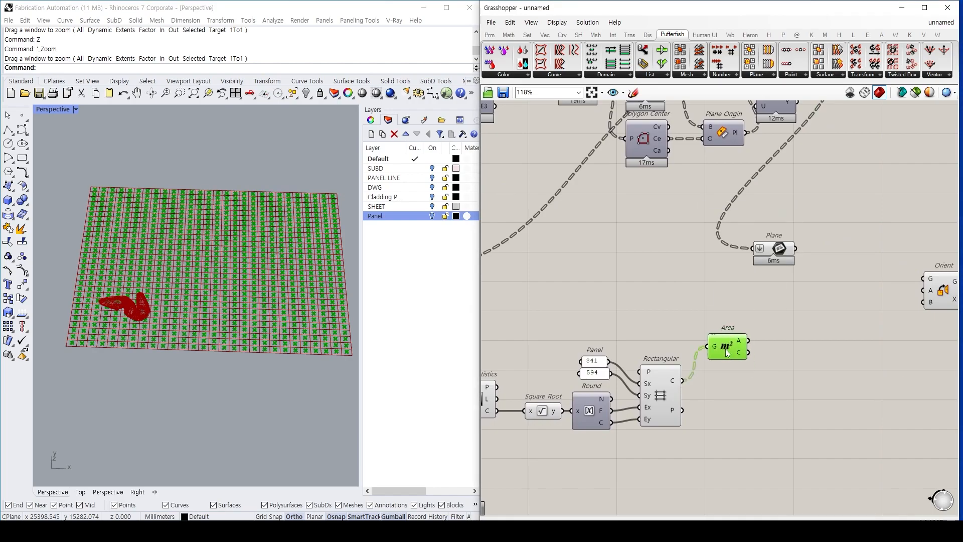
Flatten the Centroid output of Area and move the component closer to Orient, below the Plane parameter.
right_click(718, 350)
left_click(864, 358)
right_click(748, 353)
left_click(783, 404)
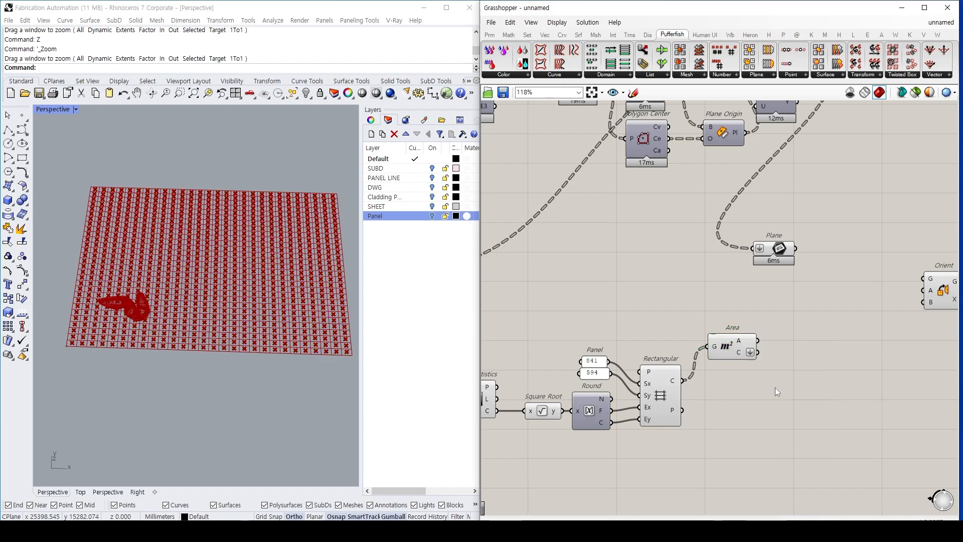
scroll(721, 337, "up", 2)
left_click_drag(732, 346, 799, 336)
scroll(791, 258, "down", 5)
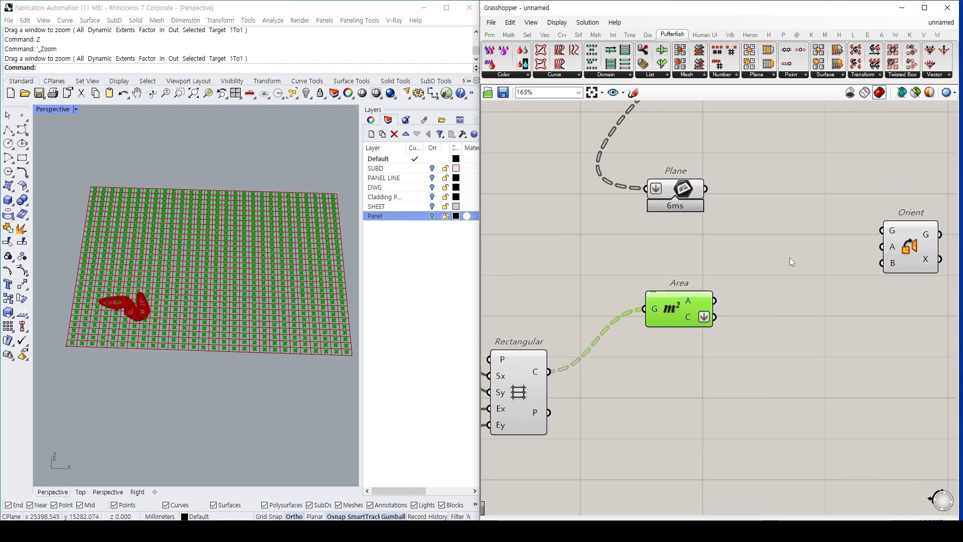
Add a Flatten Tree component between Plane and Area and connect Unroller's U output to its T input.
double_click(690, 273)
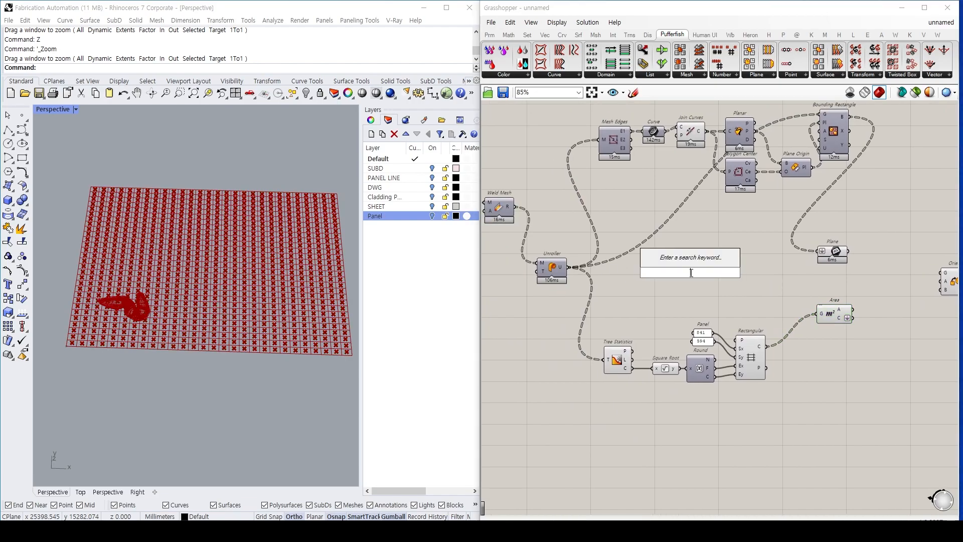
type("flatten")
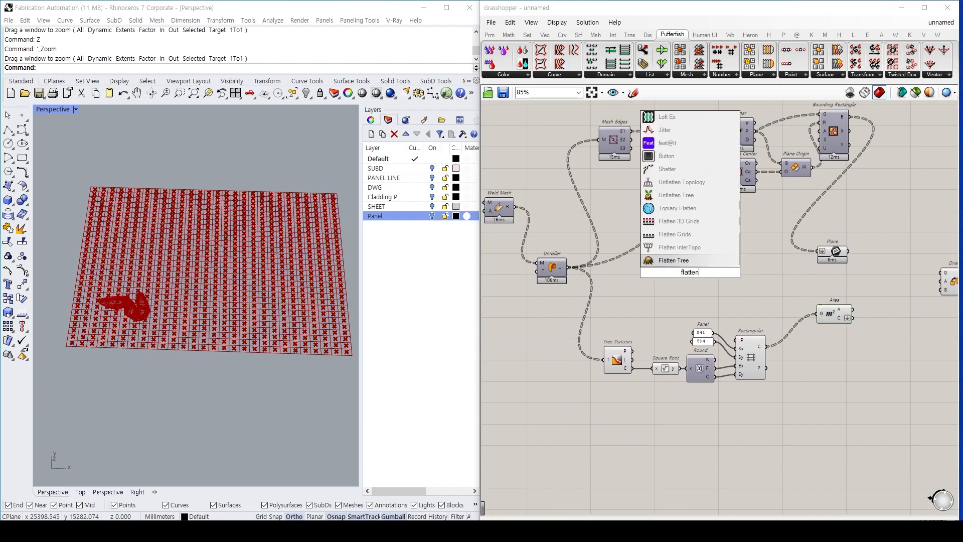
key("Return")
left_click_drag(568, 267, 834, 275)
right_click_drag(873, 280, 708, 267)
scroll(708, 267, "up", 4)
Connect Flatten Tree's T output to Orient's G input, and tidy the Plane, Flatten Tree and Orient layout.
left_click(637, 216)
left_click_drag(637, 216, 643, 202)
mouse_move(645, 255)
left_mouse_down()
mouse_move(643, 238)
mouse_move(643, 255)
left_mouse_up()
left_click_drag(846, 269, 821, 271)
left_click_drag(663, 256, 815, 279)
left_click(643, 249)
left_click_drag(663, 196, 751, 285)
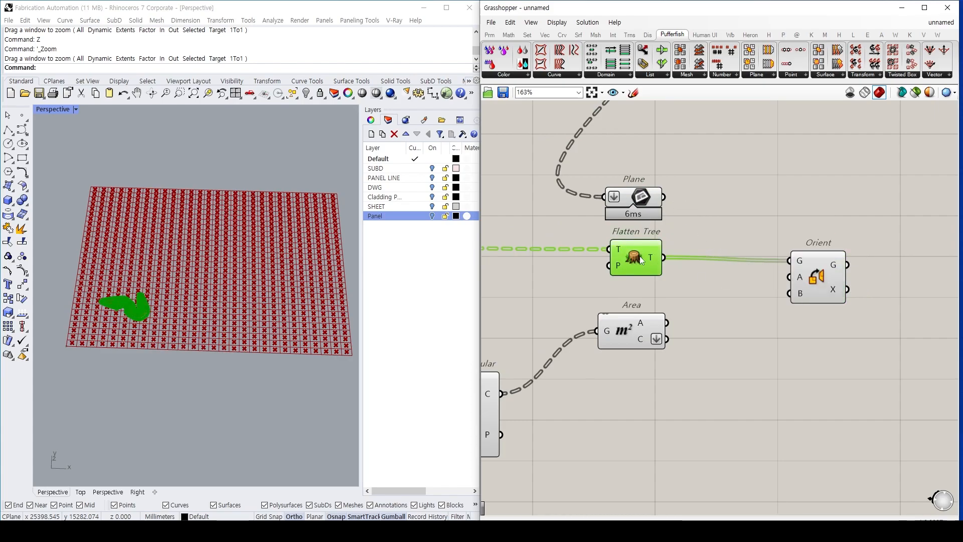
left_click_drag(817, 288, 825, 285)
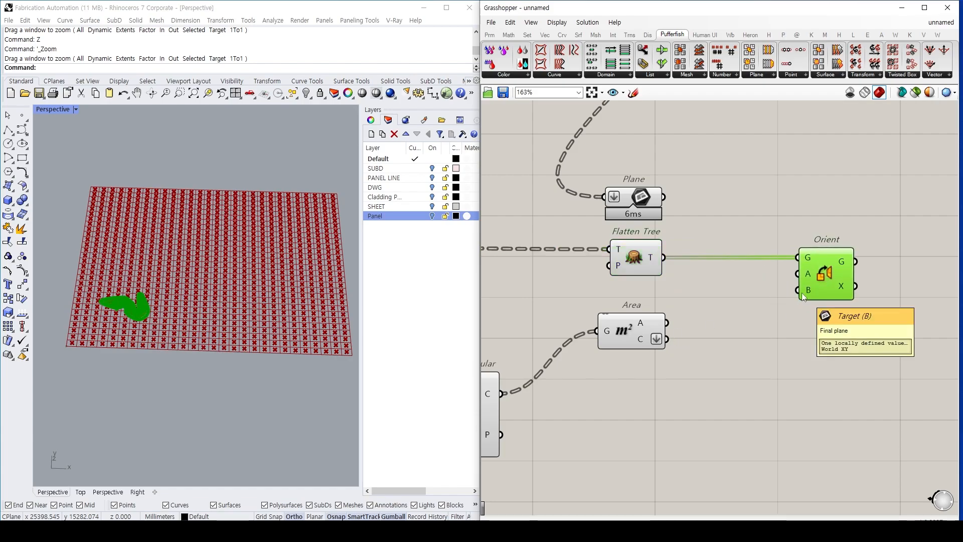
Check the data in Area's outputs and add a Shortest List component between Area and Orient.
right_click_drag(802, 293, 834, 283)
left_click(673, 326)
left_click_drag(670, 326, 675, 326)
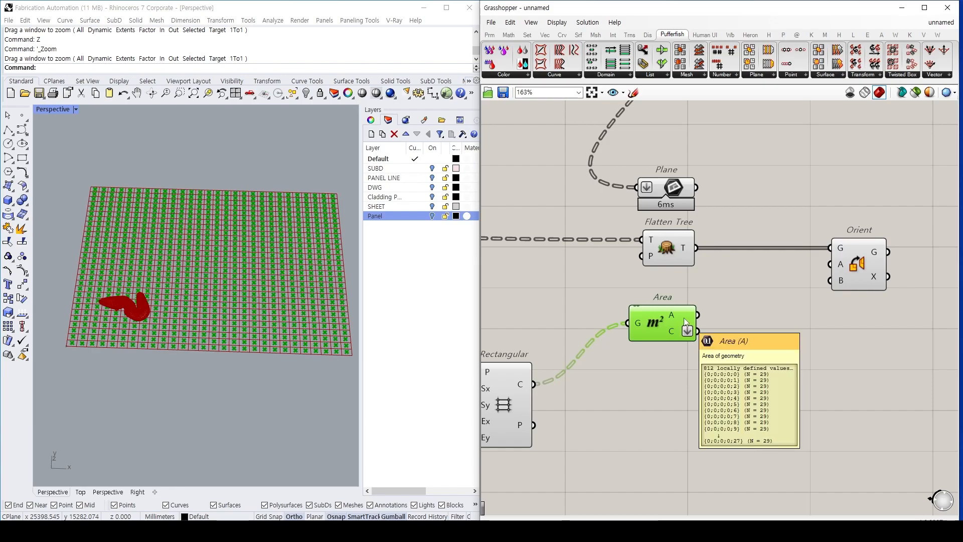
left_click(677, 325)
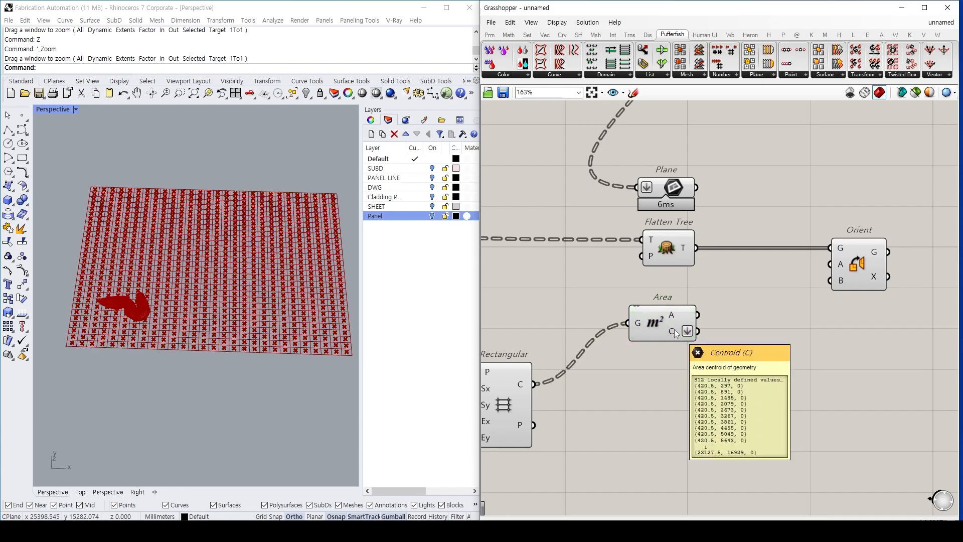
left_click(675, 331)
mouse_move(676, 335)
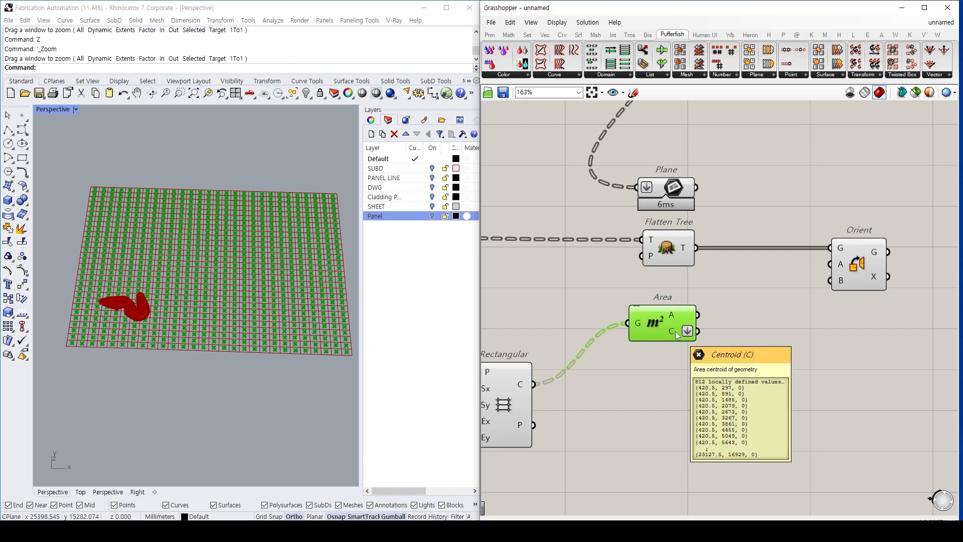
left_click(780, 311)
double_click(779, 311)
type("c")
key("BackSpace")
type("short")
key("Up")
key("Return")
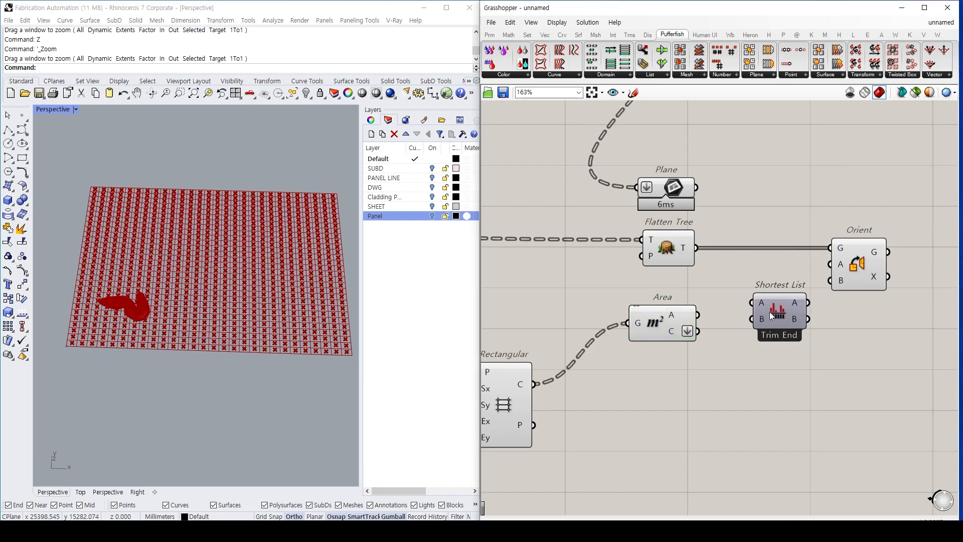
Connect Plane and Area's Centroid to Shortest List's A and B inputs, and its A and B outputs to Orient's A and B.
left_click_drag(698, 188, 751, 302)
left_click_drag(698, 331, 762, 338)
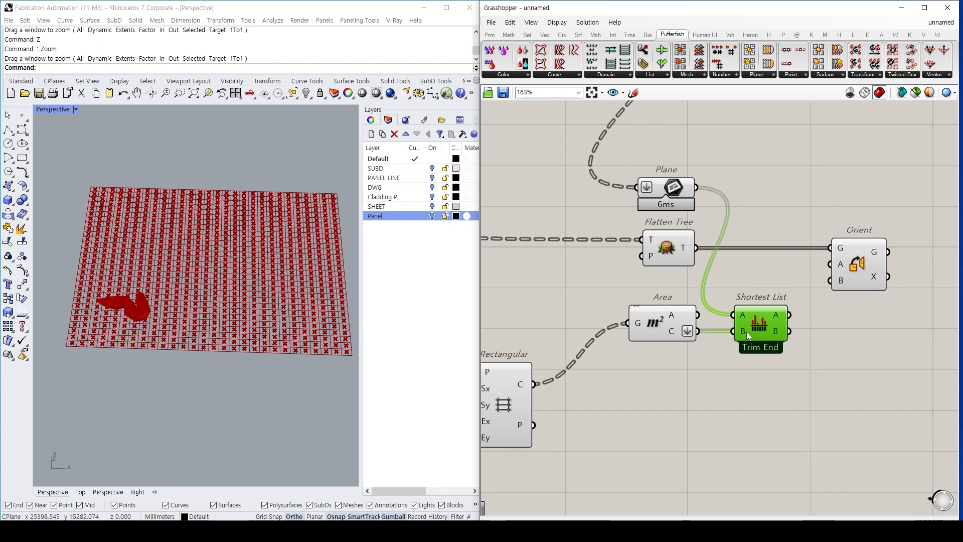
mouse_move(790, 331)
left_mouse_down()
mouse_move(831, 280)
mouse_move(792, 314)
mouse_move(808, 270)
mouse_move(790, 313)
left_mouse_up()
Examine how the unrolled panels from Orient sit in the sheet grid cells in the Perspective viewport.
left_click(859, 266)
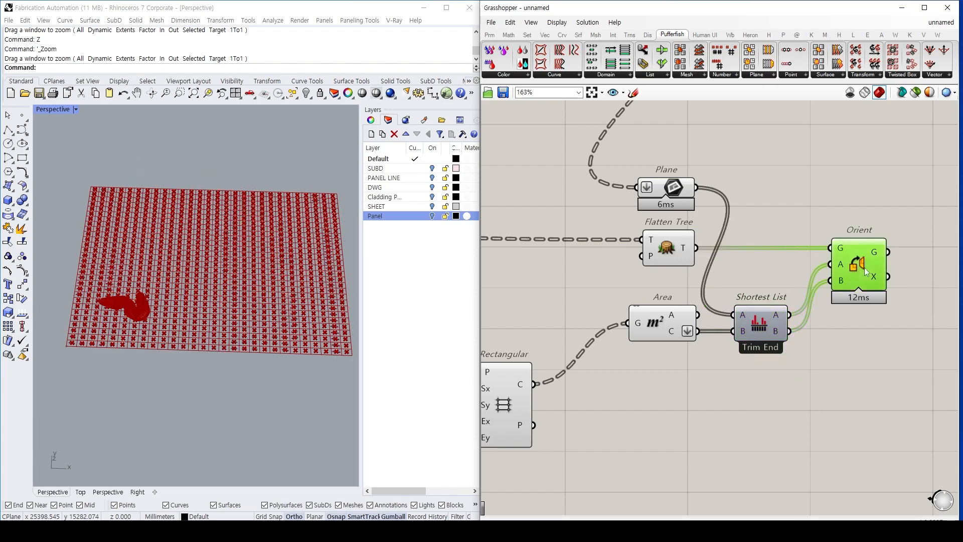
scroll(113, 321, "up", 3)
right_click_drag(111, 321, 162, 347)
scroll(112, 372, "up", 8)
scroll(162, 273, "down", 4)
right_click_drag(173, 196, 178, 354, "shift")
right_click_drag(173, 136, 180, 326, "shift")
right_click_drag(177, 193, 180, 336, "shift")
scroll(212, 258, "up", 4)
right_click_drag(325, 281, 265, 296, "shift")
scroll(273, 280, "down", 4)
scroll(218, 302, "up", 6)
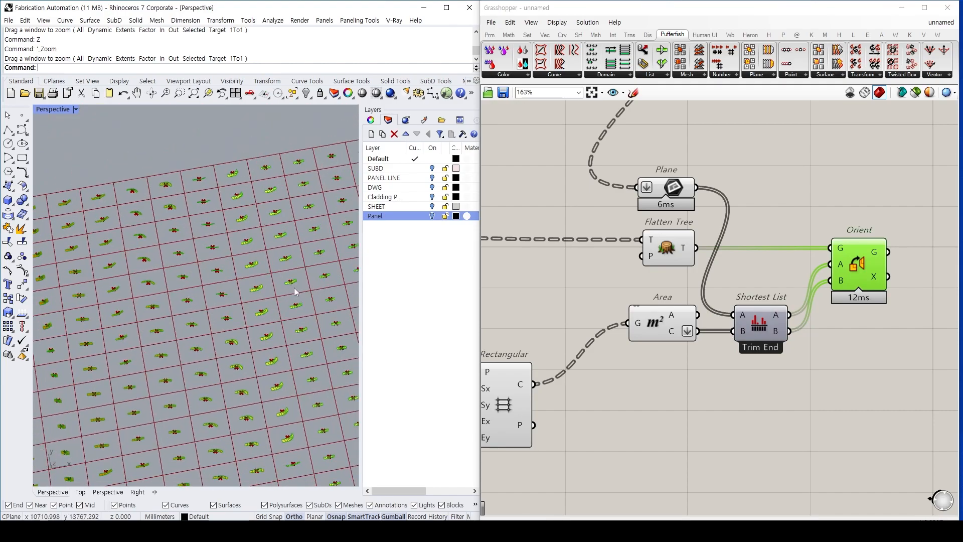
scroll(219, 302, "down", 8)
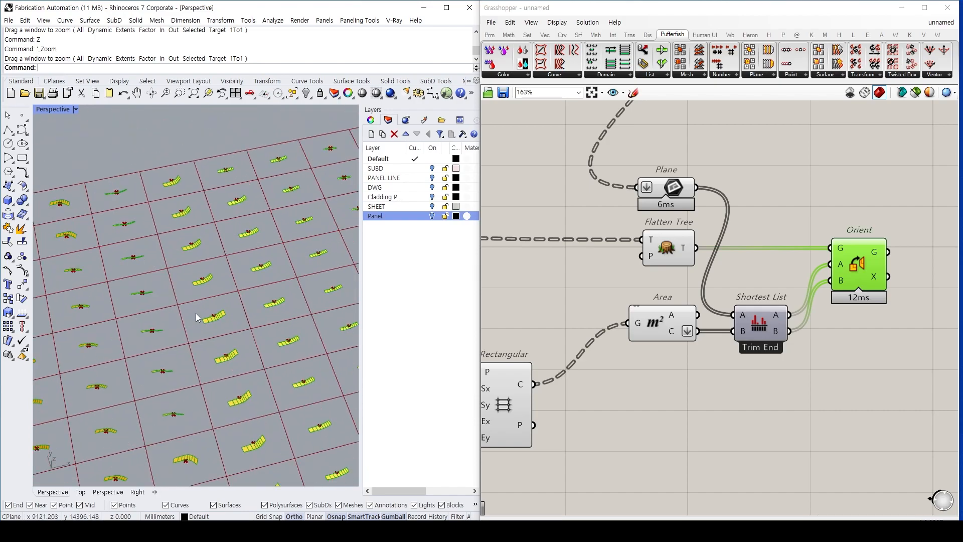
scroll(189, 271, "down", 2)
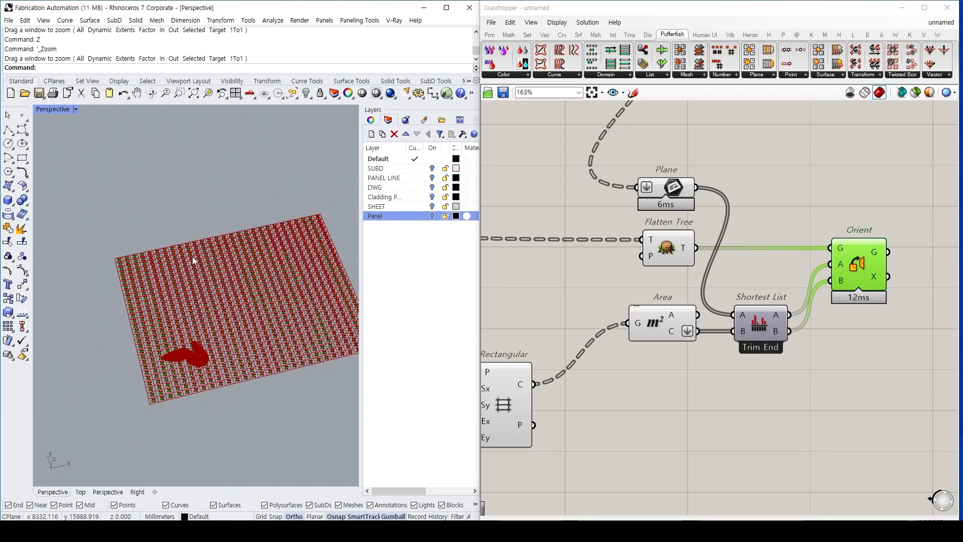
scroll(196, 345, "up", 8)
scroll(200, 283, "down", 6)
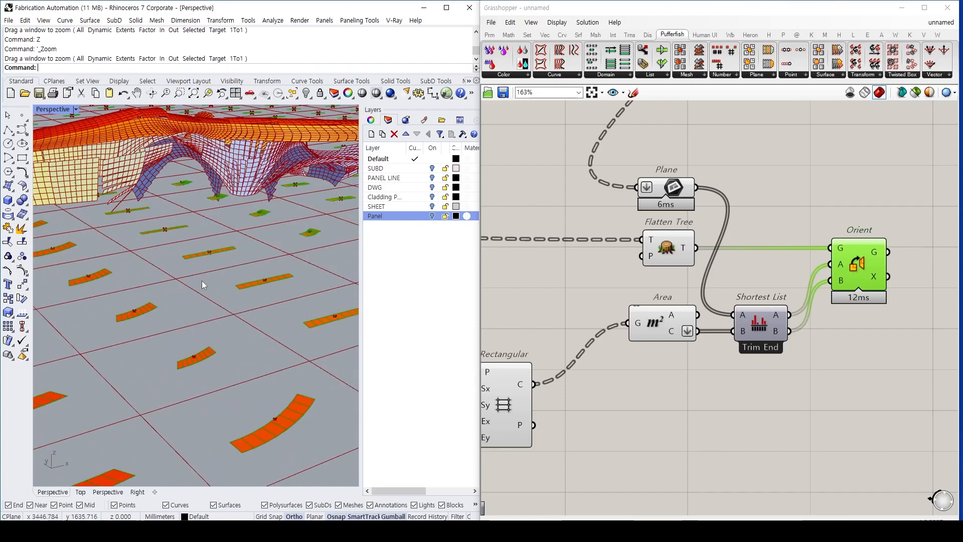
scroll(646, 320, "down", 4)
Turn off the preview of the earlier geometry components, including Join Curves and the flattened Plane parameter.
right_click_drag(776, 321, 795, 369)
left_click(801, 287)
left_click(696, 218)
key("ctrl+q")
scroll(242, 317, "up", 3)
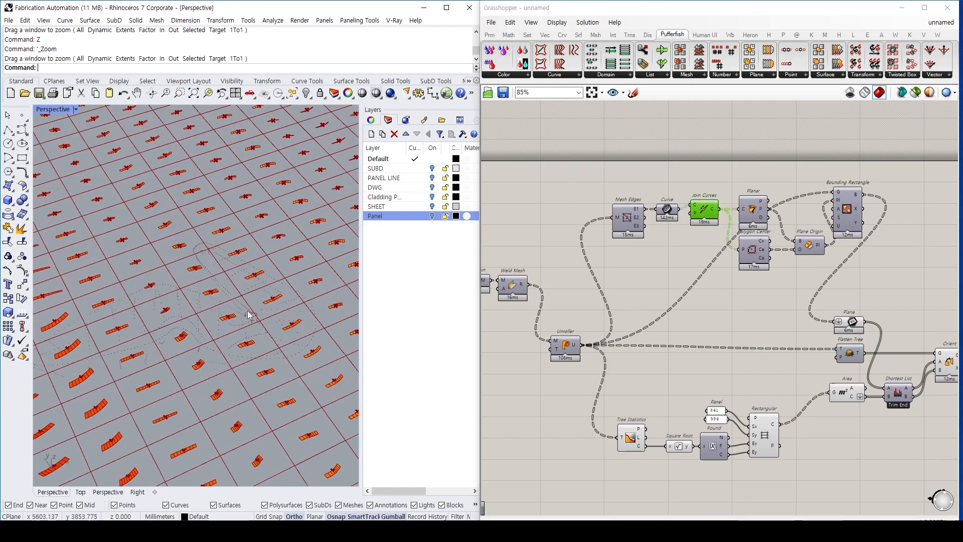
left_click(853, 321)
scroll(853, 322, "up", 3)
key("ctrl+q")
scroll(723, 371, "down", 2)
right_click_drag(719, 385, 719, 270)
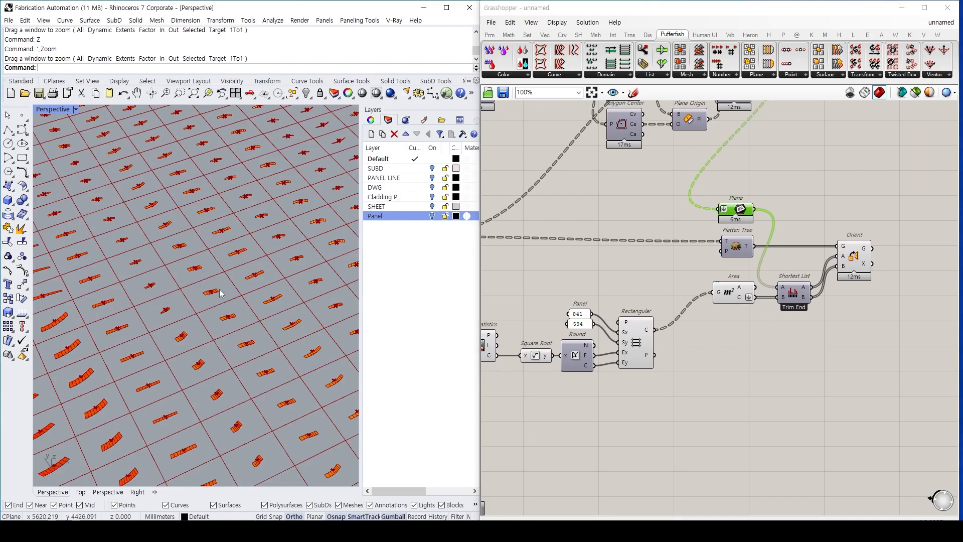
Add an Insert Block component below Shortest List and Orient.
scroll(229, 300, "down", 8)
right_click_drag(237, 241, 278, 264)
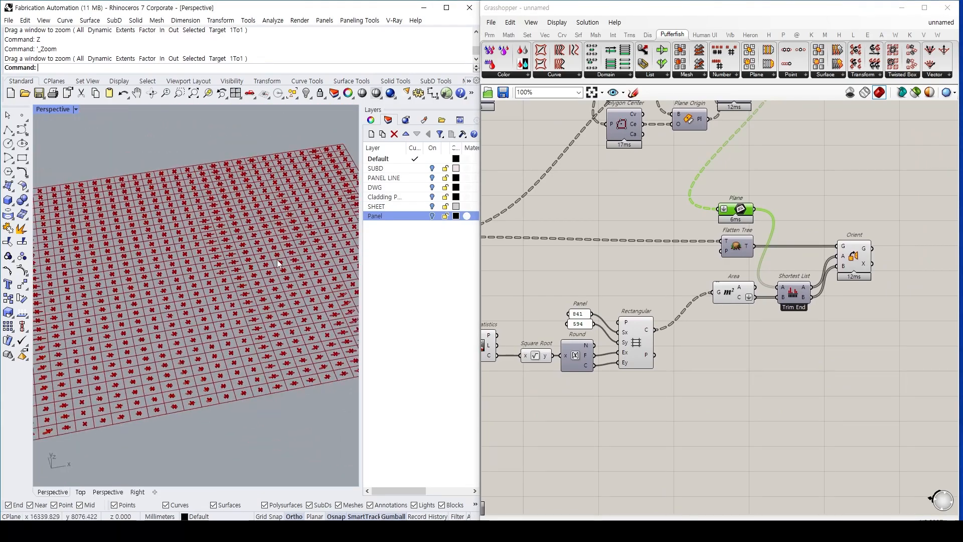
scroll(278, 261, "down", 2)
left_click(725, 395)
right_click_drag(857, 369, 817, 341)
double_click(817, 342)
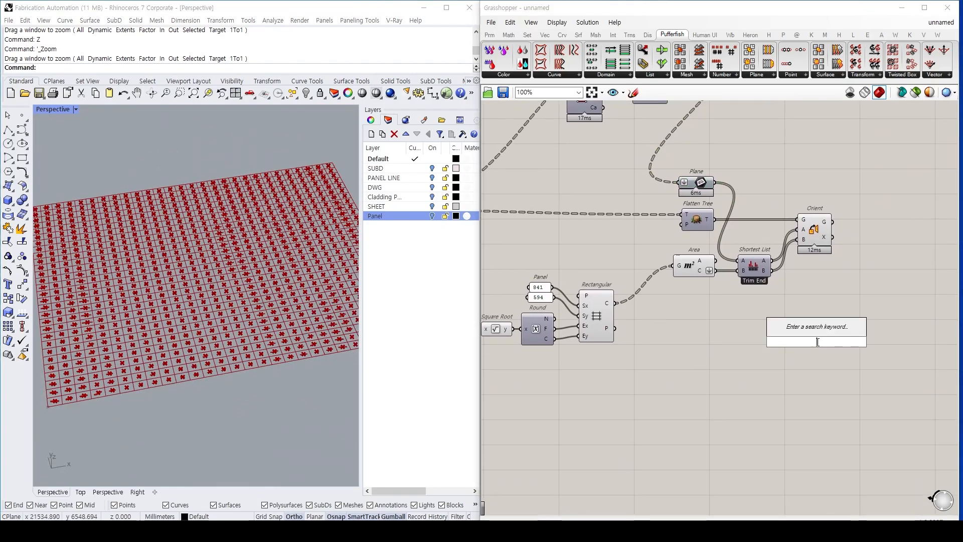
type("insert")
left_click(807, 317)
Add a Panel with the text SHEET, connect it to Insert Block's N input and place it beside the component.
double_click(712, 354)
double_click(552, 383)
type("\"SHEET")
key("Return")
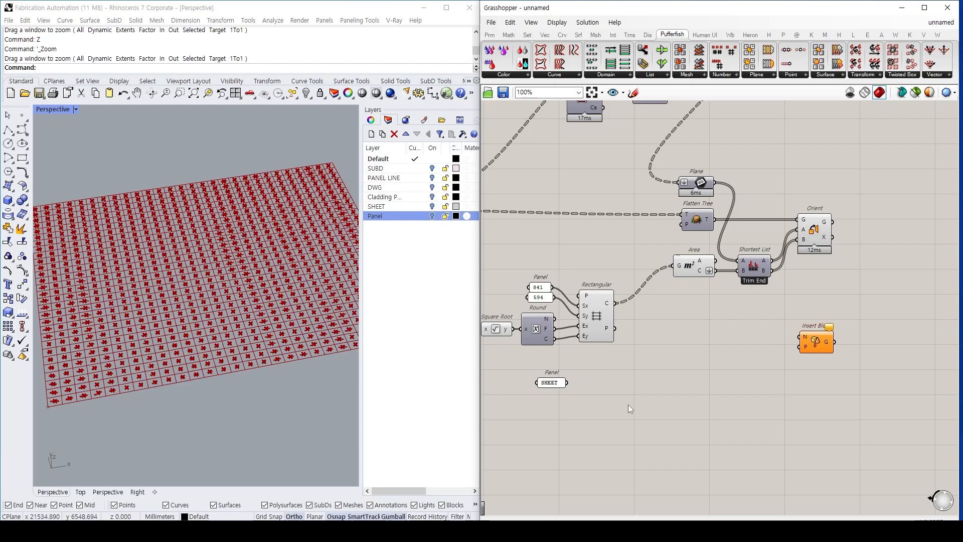
left_click_drag(567, 382, 777, 337)
Examine the inserted SHEET block against the first grid cell, and the panels across the rest of the grid.
scroll(154, 386, "up", 10)
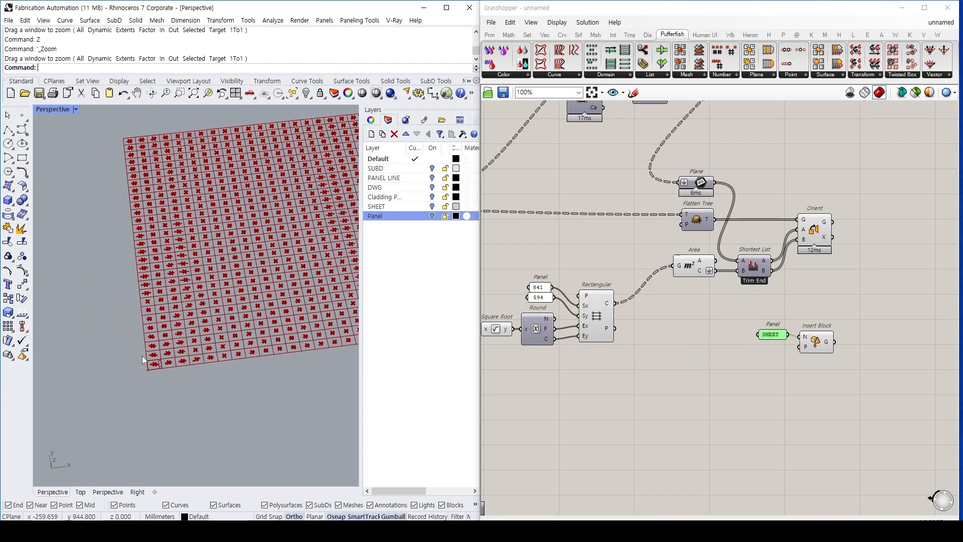
scroll(172, 374, "up", 8)
scroll(243, 325, "down", 8)
left_click(783, 334)
scroll(784, 332, "up", 3)
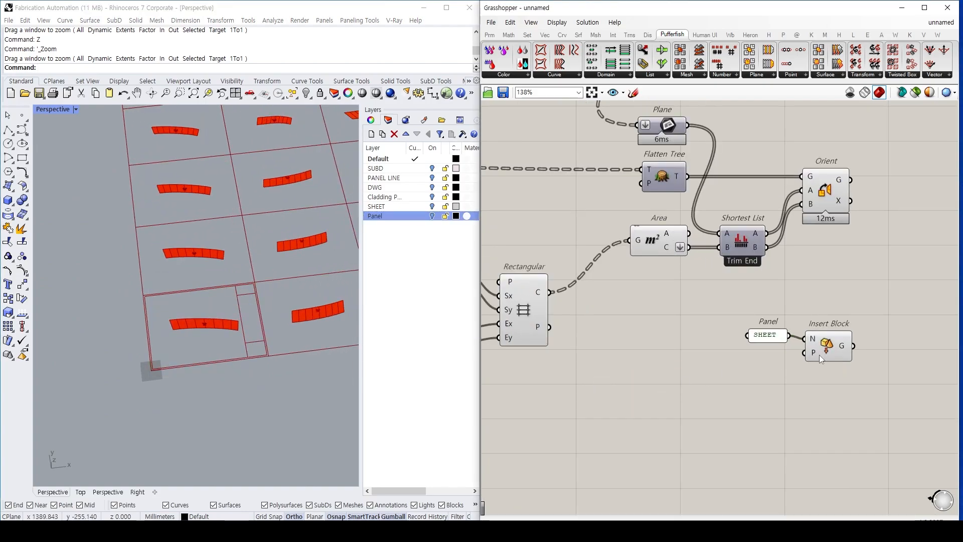
left_click(817, 356)
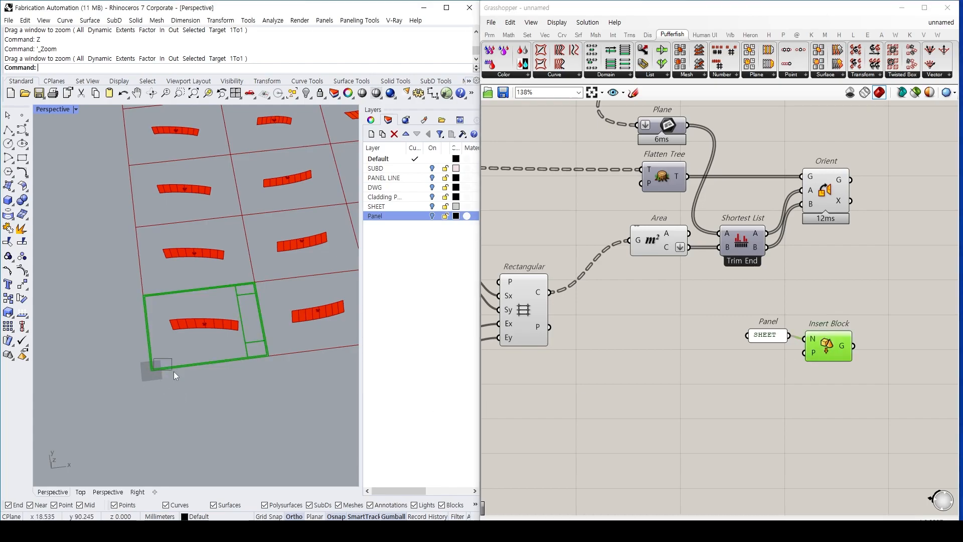
scroll(188, 321, "down", 8)
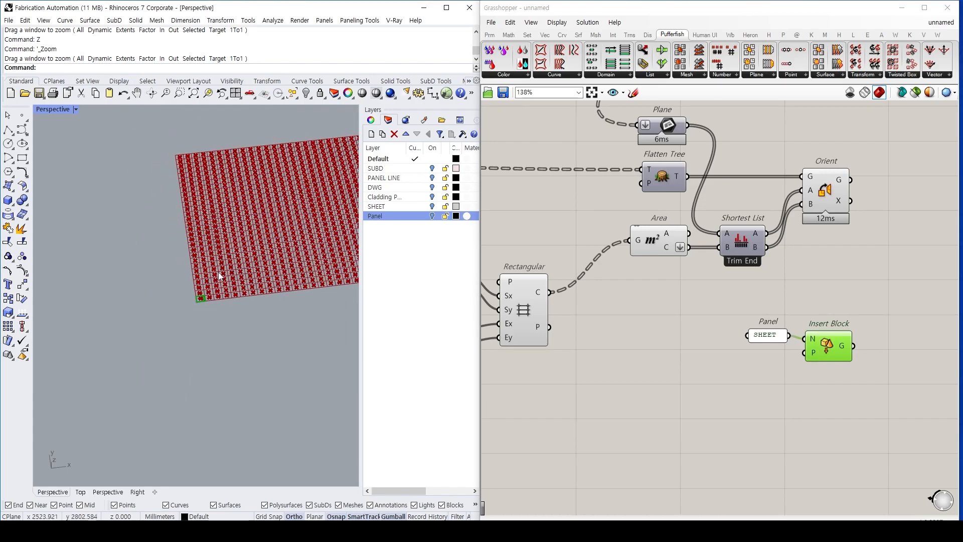
scroll(211, 261, "up", 10)
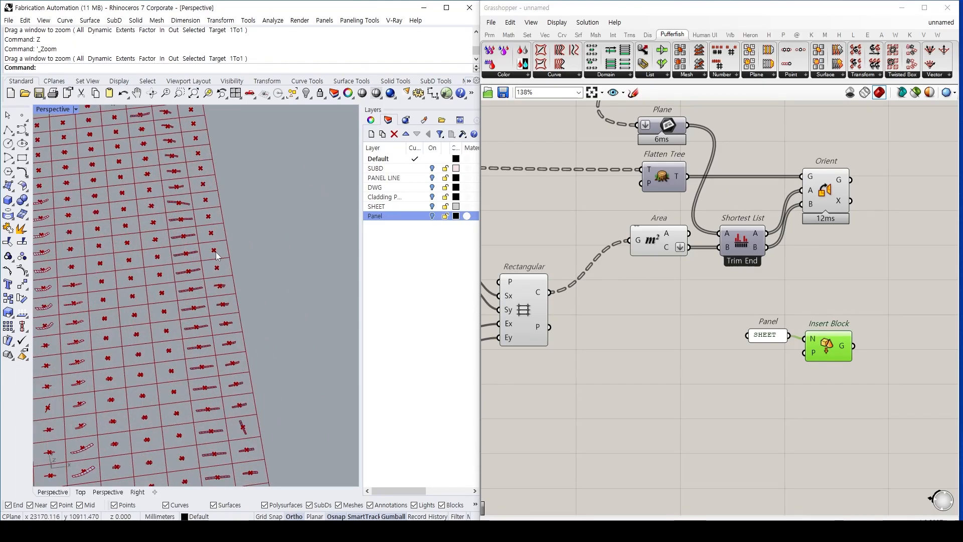
left_click_drag(268, 345, 267, 346)
scroll(668, 319, "down", 3)
Move Insert Block slightly further from its SHEET Panel.
right_click_drag(668, 320, 781, 313)
scroll(793, 311, "up", 2)
left_click_drag(820, 307, 919, 332)
left_click(827, 358)
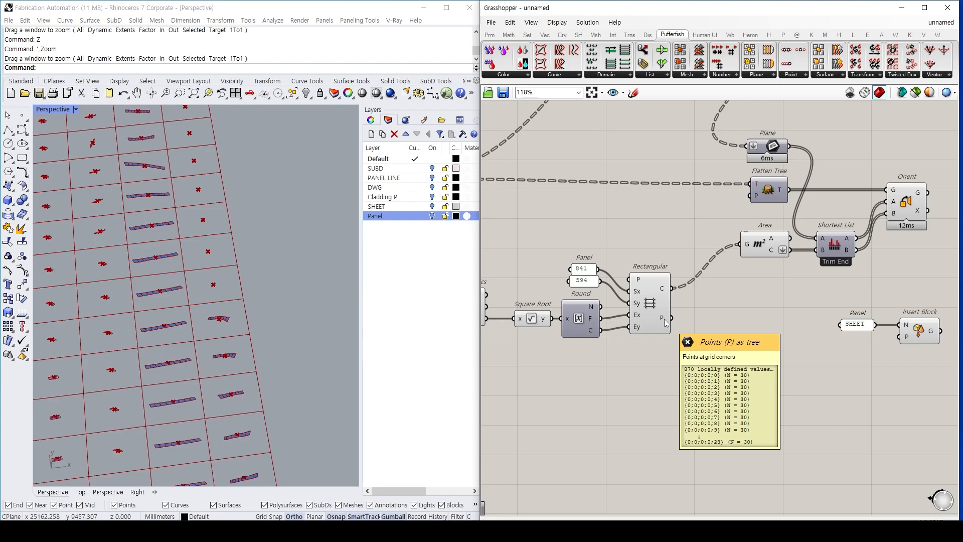
Add a Point parameter below Rectangular and connect Rectangular's P output to it.
left_click(662, 321)
right_click_drag(766, 314, 725, 296)
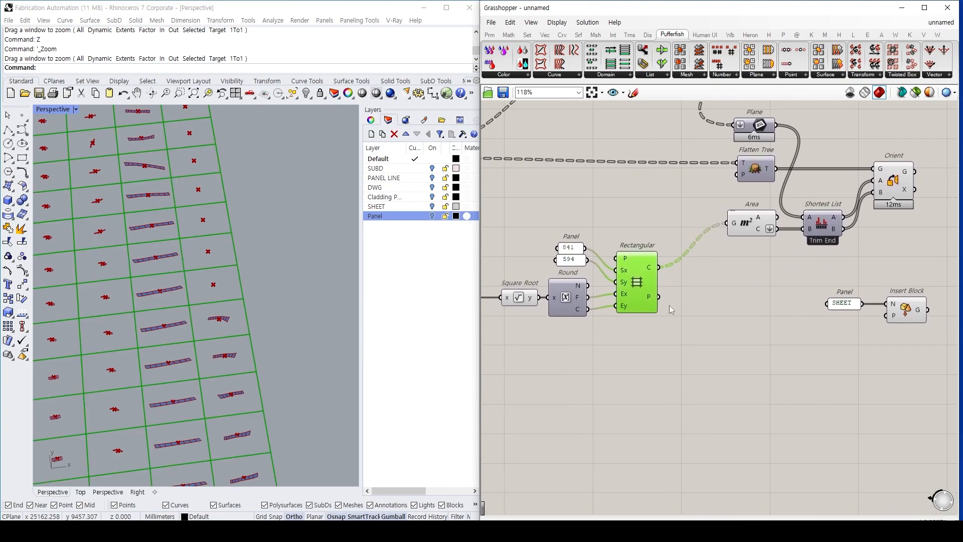
mouse_move(651, 303)
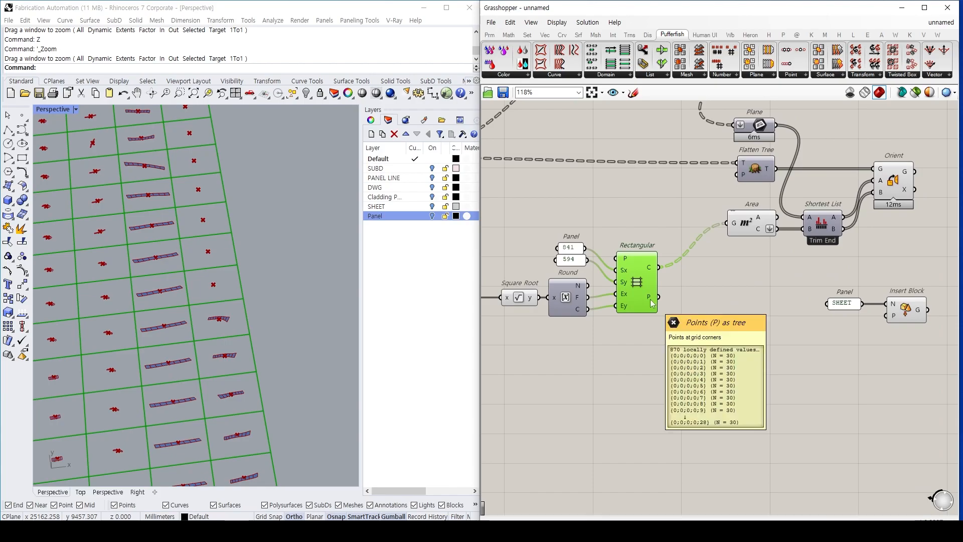
scroll(290, 275, "down", 5)
scroll(694, 335, "down", 4)
left_click(699, 337)
double_click(698, 337)
type("point")
key("Return")
left_click_drag(693, 345, 690, 338)
Examine the grid corner points and their position relative to the SHEET block in the Perspective viewport.
scroll(308, 329, "down", 5)
right_click_drag(301, 327, 425, 325, "shift")
left_click(699, 339)
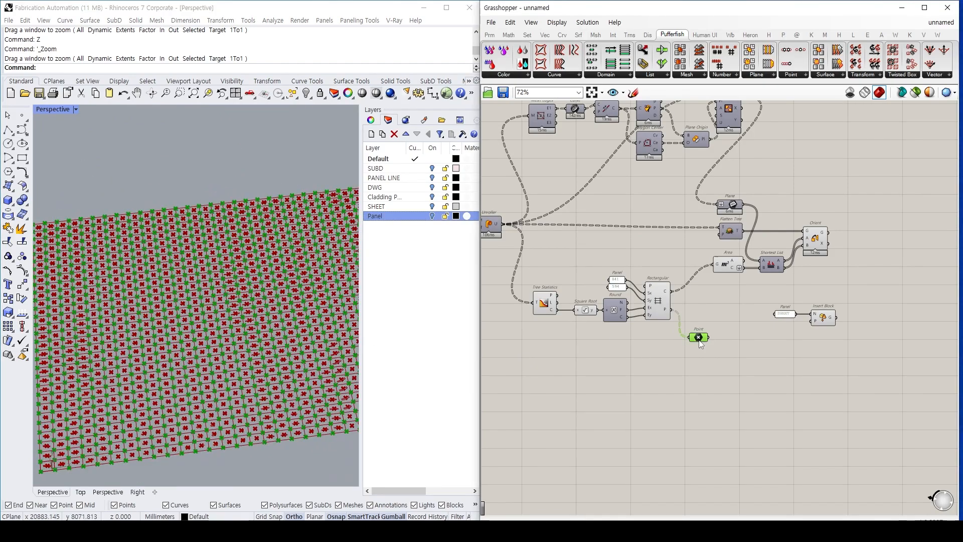
right_click_drag(142, 338, 281, 281, "shift")
scroll(170, 404, "up", 5)
scroll(183, 284, "up", 1)
right_click_drag(195, 285, 220, 236, "shift")
scroll(266, 427, "up", 4)
right_click_drag(277, 464, 276, 421, "shift")
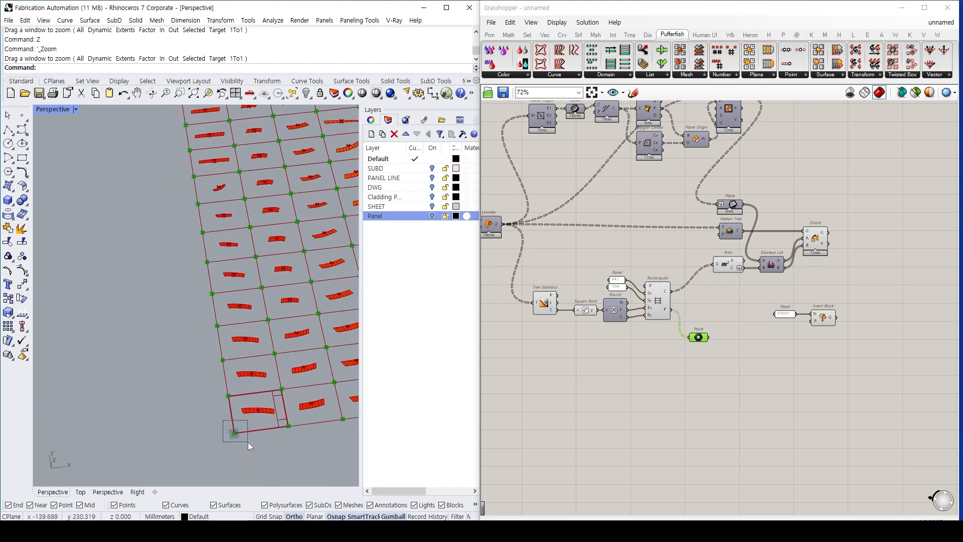
Add a Cull Index component beside the Point parameter and connect Point to its L input.
scroll(241, 281, "down", 5)
right_click_drag(227, 201, 258, 401, "shift")
left_click_drag(192, 168, 203, 192)
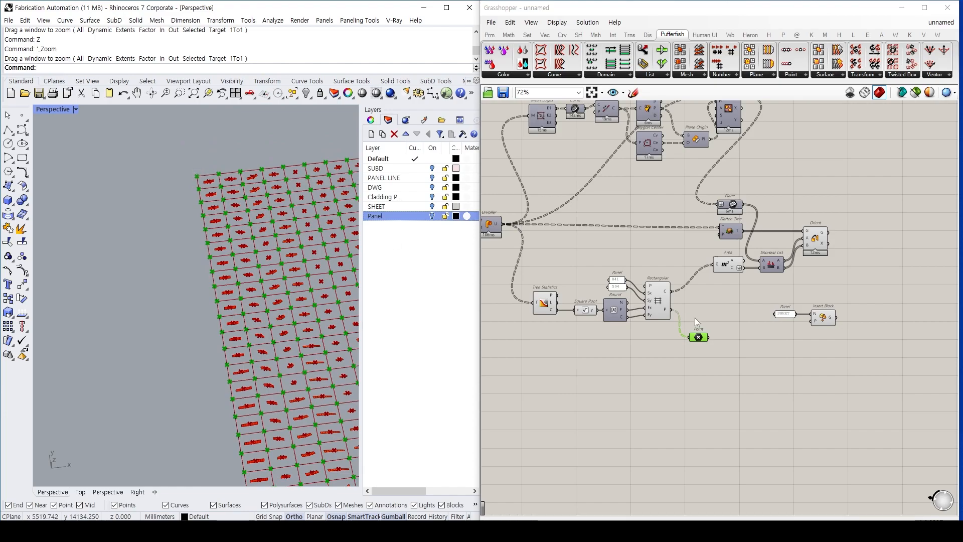
scroll(696, 316, "up", 3)
double_click(629, 349)
type("cull ind")
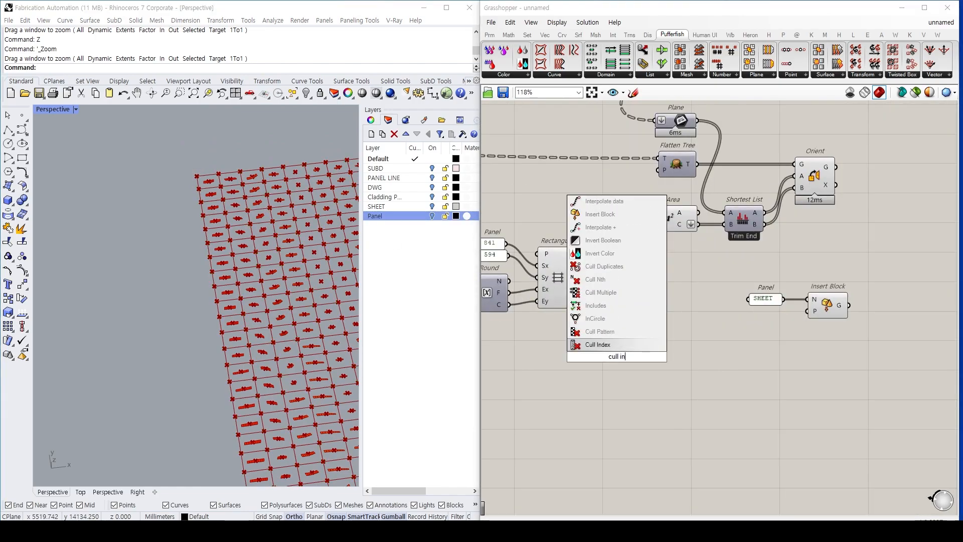
key("Return")
scroll(621, 357, "up", 2)
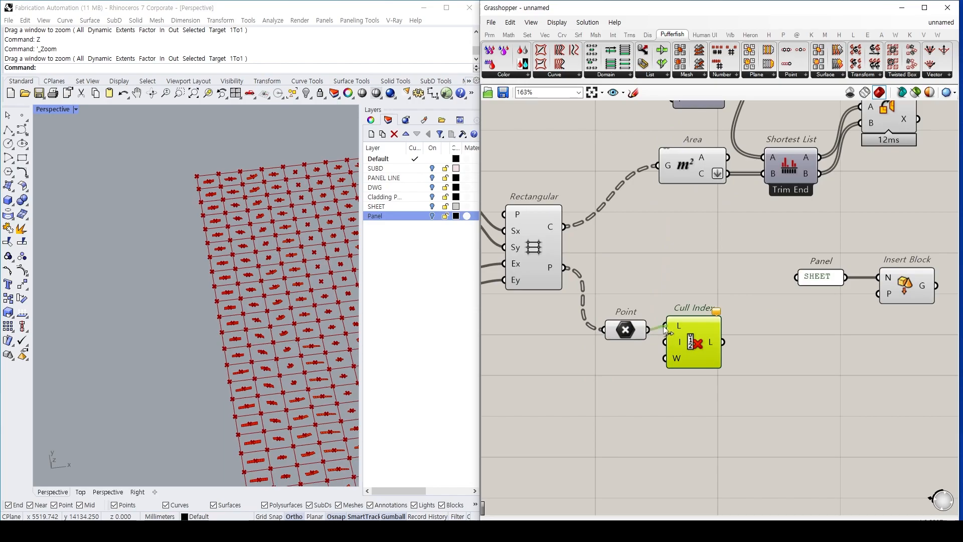
left_click_drag(647, 329, 667, 330)
Feed a Panel containing -1 into Cull Index's I input and turn off the Point parameter's preview.
double_click(630, 371)
type("-1")
key("Return")
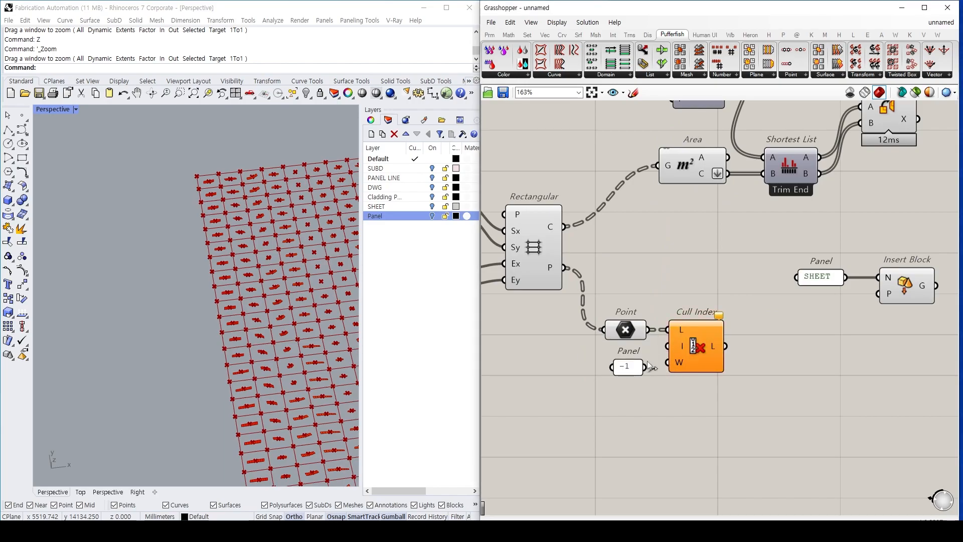
left_click_drag(655, 365, 647, 367)
left_click(701, 356)
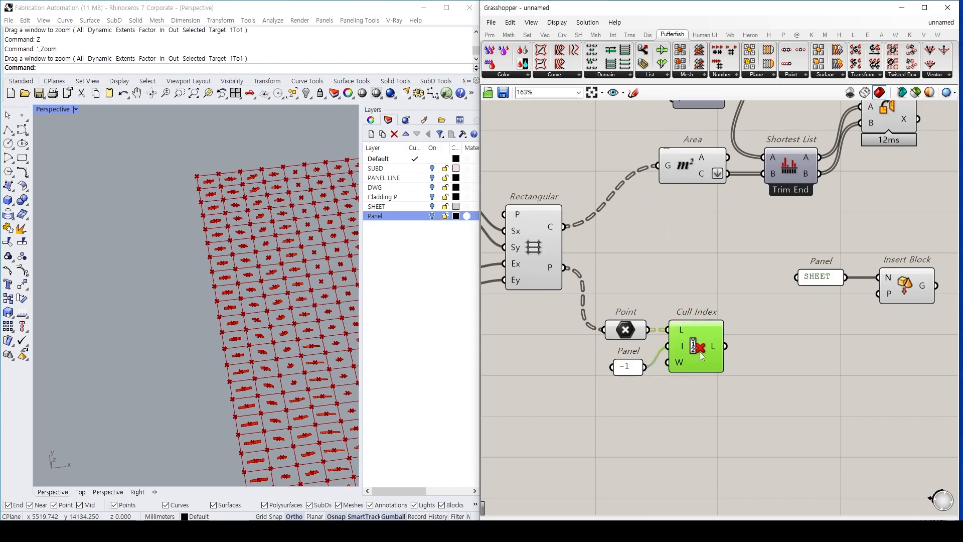
left_click(626, 330)
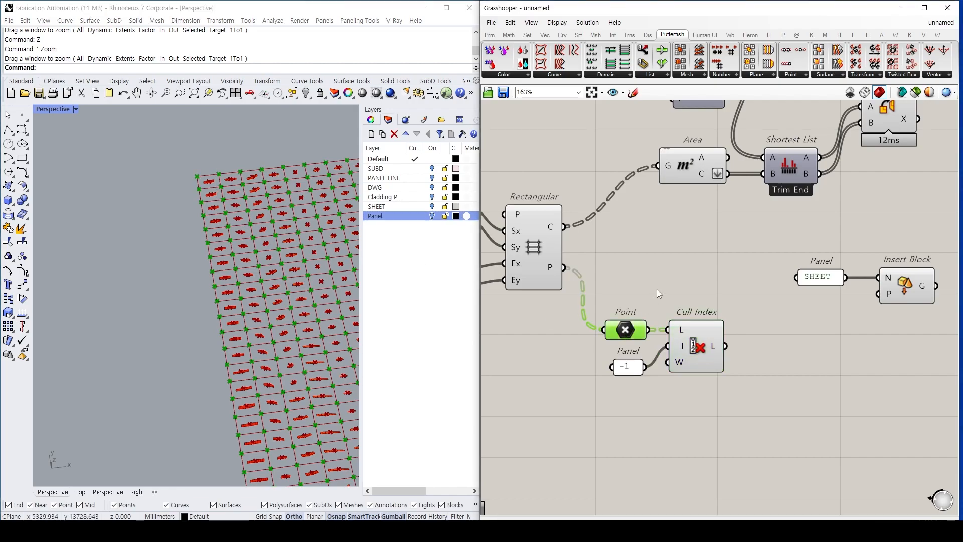
key("ctrl+q")
Flatten the L output of Cull Index.
right_click_drag(706, 249, 587, 261)
right_click(593, 361)
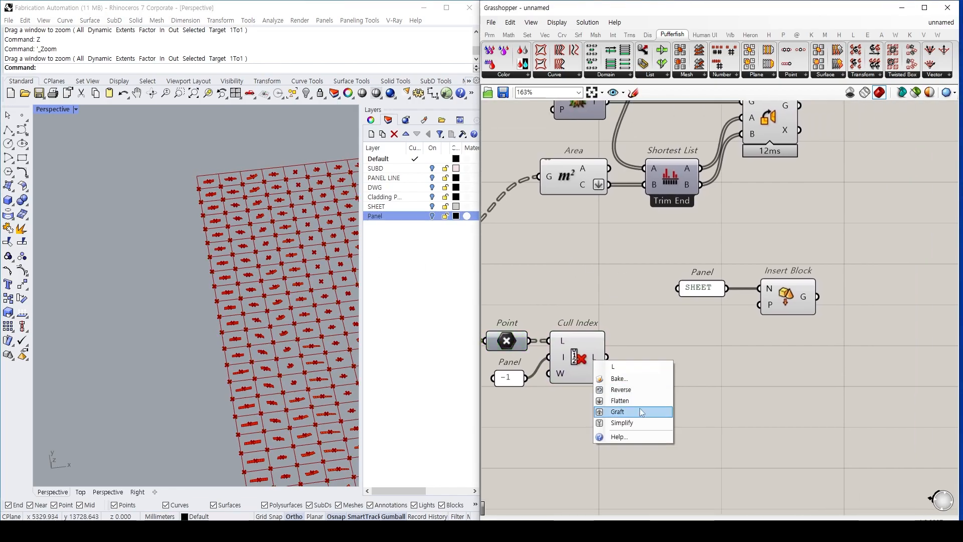
left_click(639, 404)
Route Cull Index's L output through a new C input on Shortest List into Insert Block's P input.
scroll(655, 233, "up", 3)
right_click_drag(693, 242, 669, 373)
left_click(674, 254)
scroll(656, 284, "up", 2)
left_click(633, 280)
scroll(624, 315, "down", 6)
left_click_drag(586, 421, 591, 446)
right_click_drag(641, 312, 623, 271)
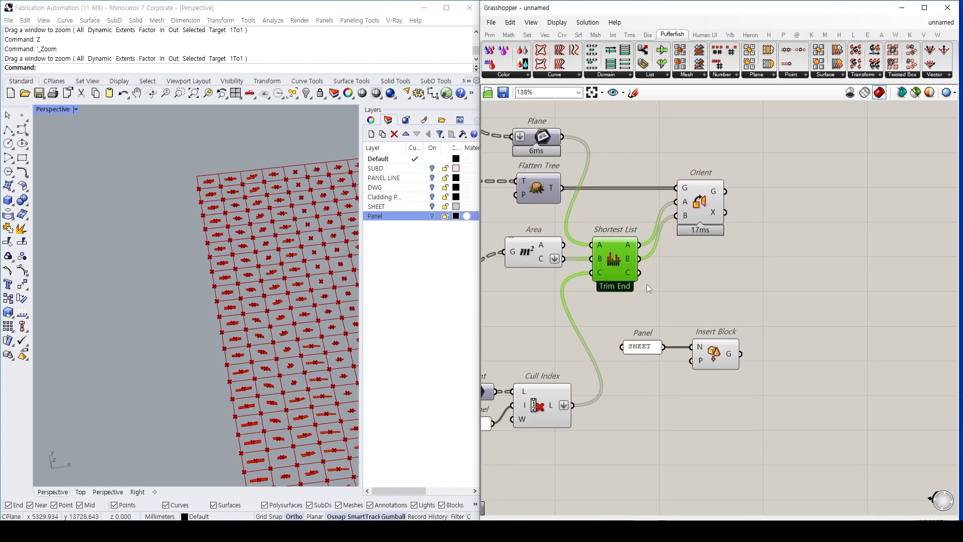
left_click_drag(640, 273, 691, 369)
left_click(714, 358)
Examine the inserted SHEET blocks against the grid cells and panels across the Perspective viewport.
right_click_drag(263, 234, 175, 285, "shift")
scroll(228, 273, "down", 10)
scroll(279, 324, "up", 10)
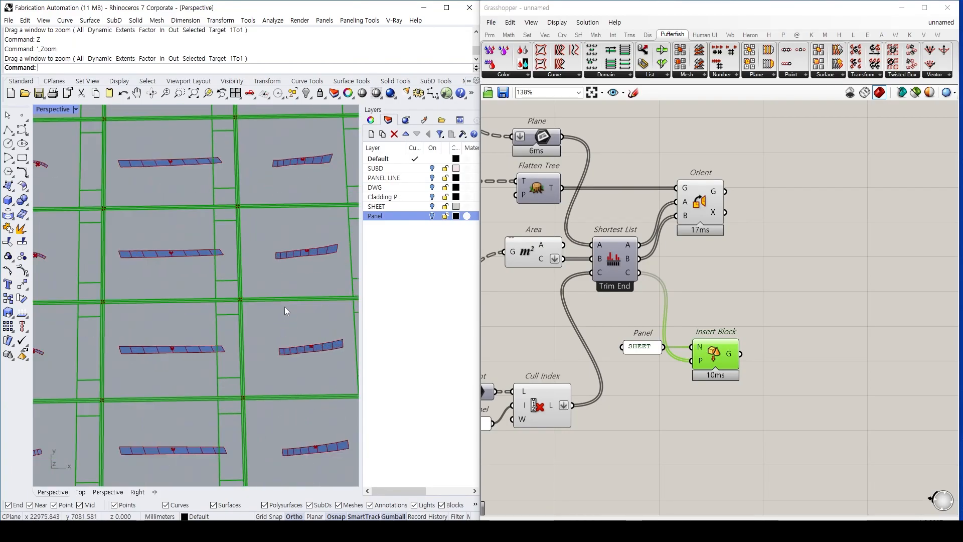
scroll(258, 311, "up", 4)
scroll(235, 261, "down", 12)
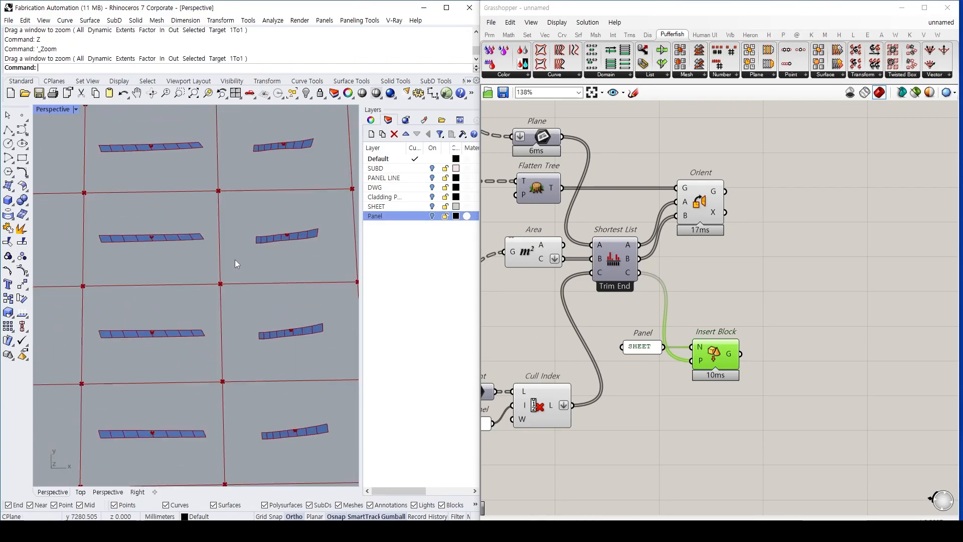
right_click_drag(208, 241, 346, 281, "shift")
right_click_drag(191, 346, 224, 290)
scroll(224, 290, "up", 3)
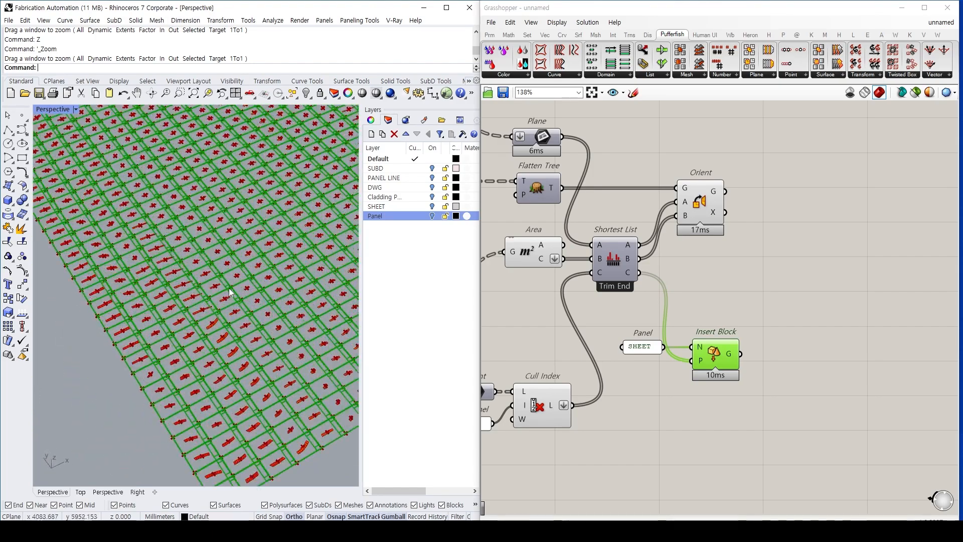
Review one oriented panel up close and trace the definition from Orient back to List Item.
left_click(598, 330)
scroll(606, 323, "down", 2)
right_click_drag(608, 322, 682, 360)
left_click(765, 268)
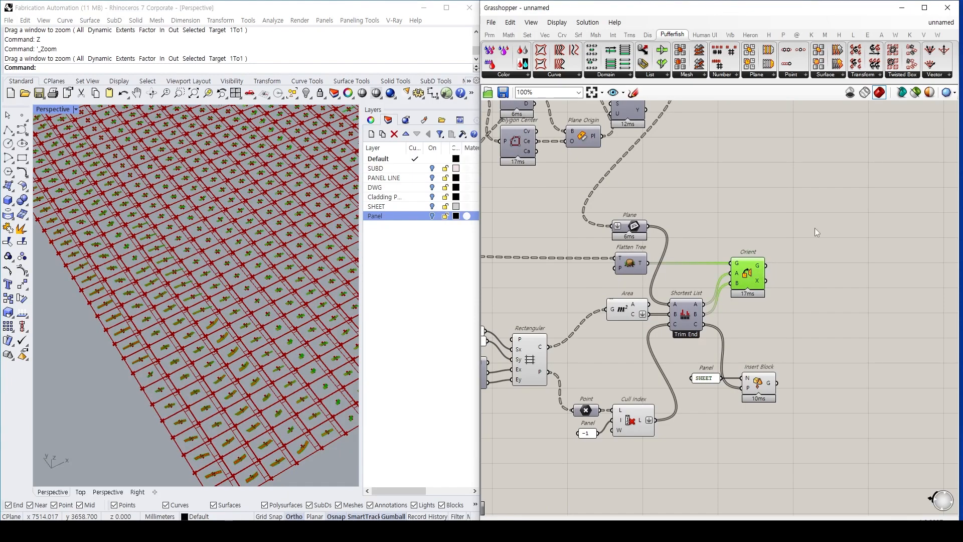
left_click(704, 208)
right_click_drag(821, 193, 823, 233)
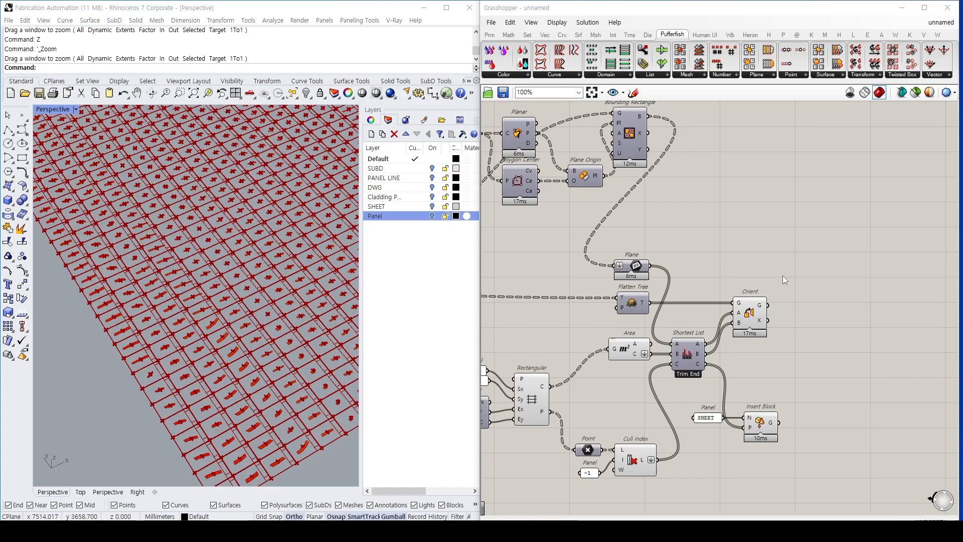
right_click_drag(679, 321, 718, 271)
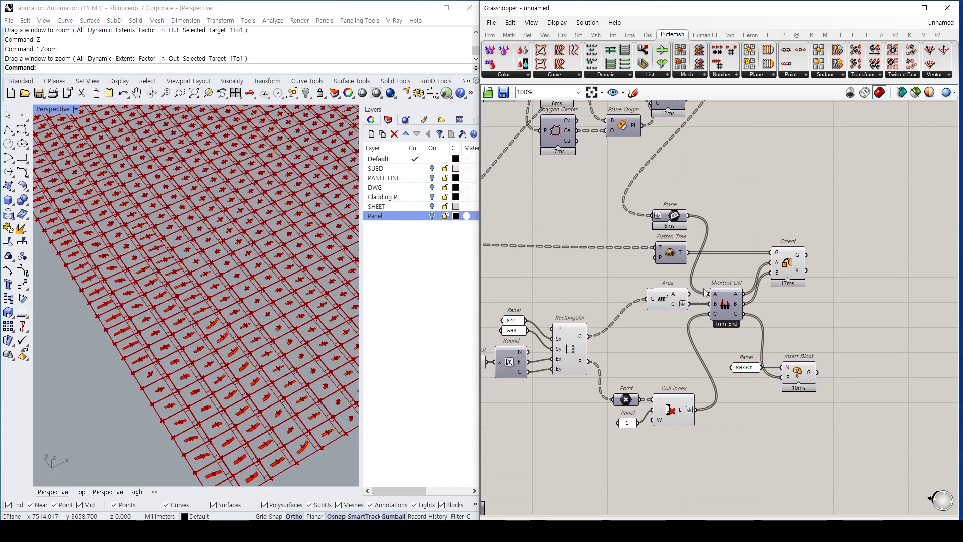
scroll(209, 378, "up", 10)
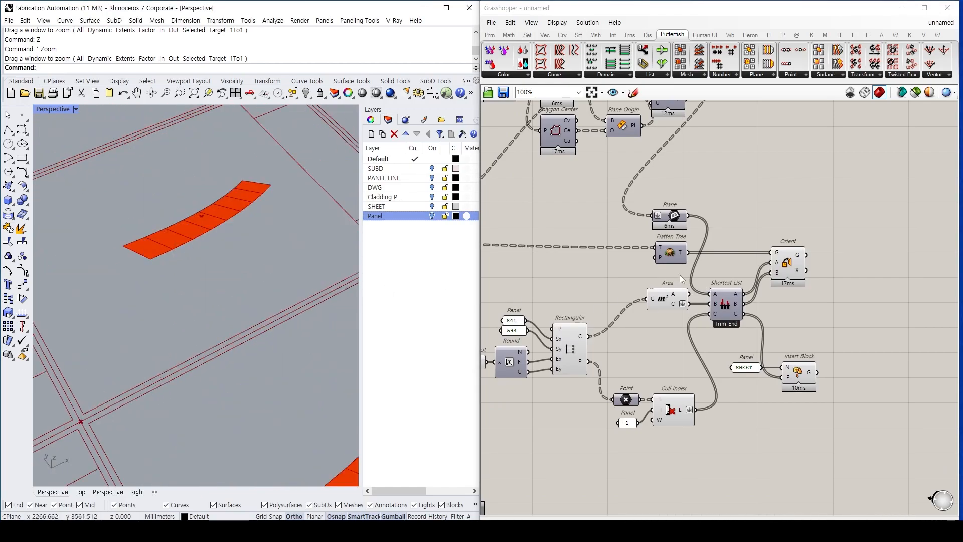
right_click_drag(526, 396, 787, 310)
scroll(622, 332, "down", 1)
right_click_drag(623, 333, 661, 375)
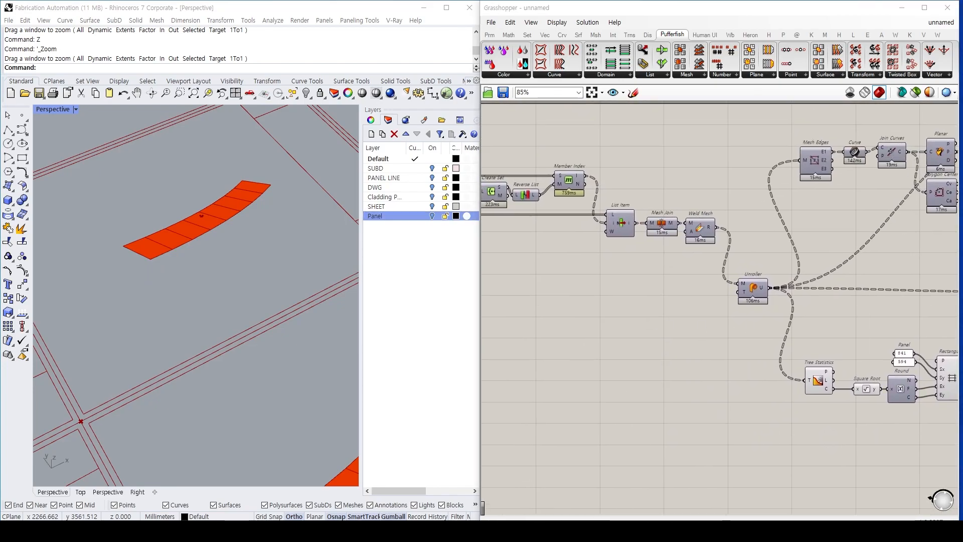
left_click(623, 224)
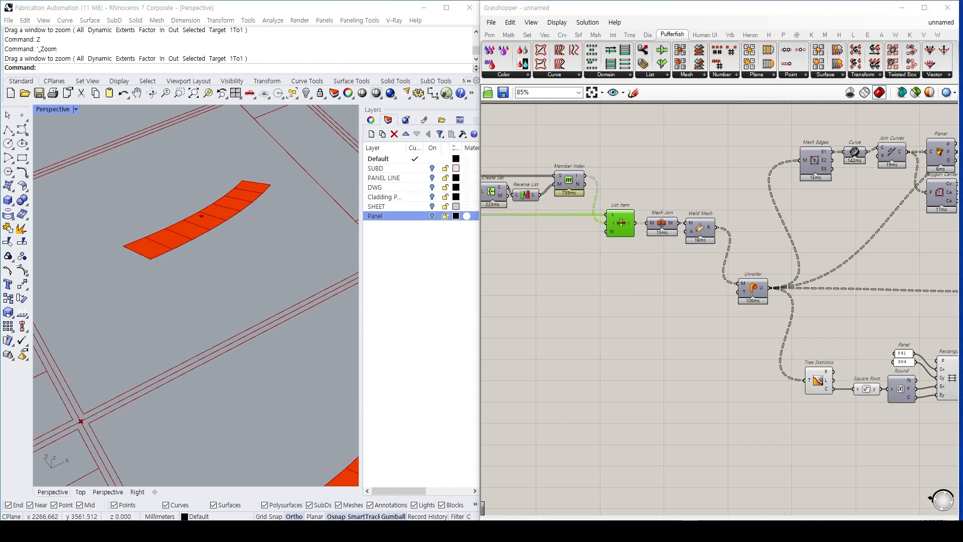
left_click(643, 295)
right_click_drag(665, 303, 580, 269)
left_click(542, 185)
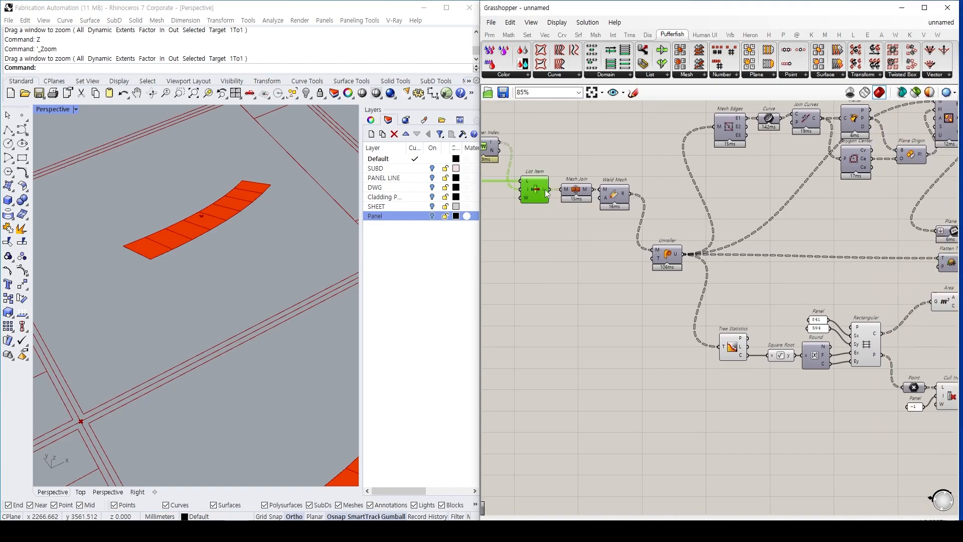
Add a Get User Value component below Unroller and connect Weld Mesh's R output to its G input.
scroll(615, 249, "down", 2)
right_click_drag(559, 317, 627, 310)
double_click(634, 340)
type("get user")
left_click(631, 326)
right_click_drag(569, 249, 618, 252)
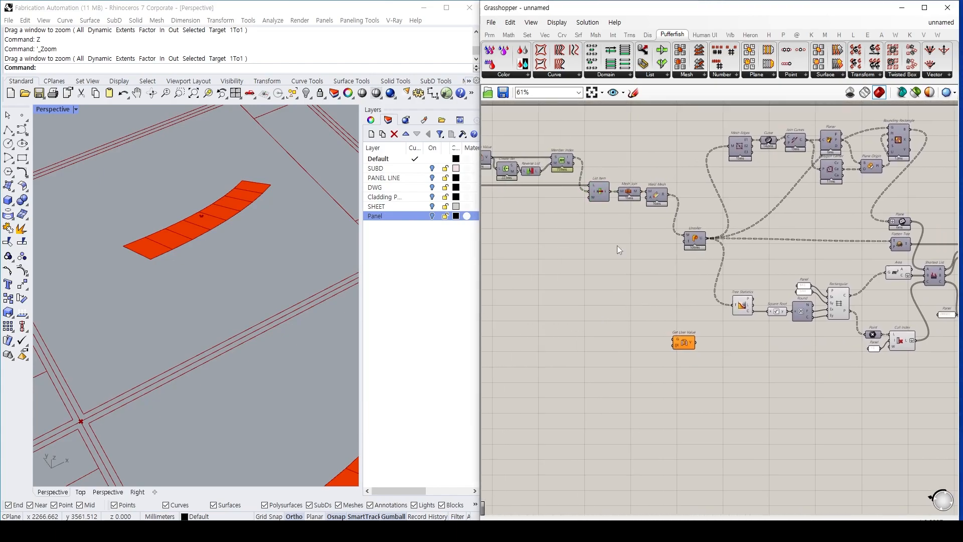
left_click_drag(667, 195, 723, 356)
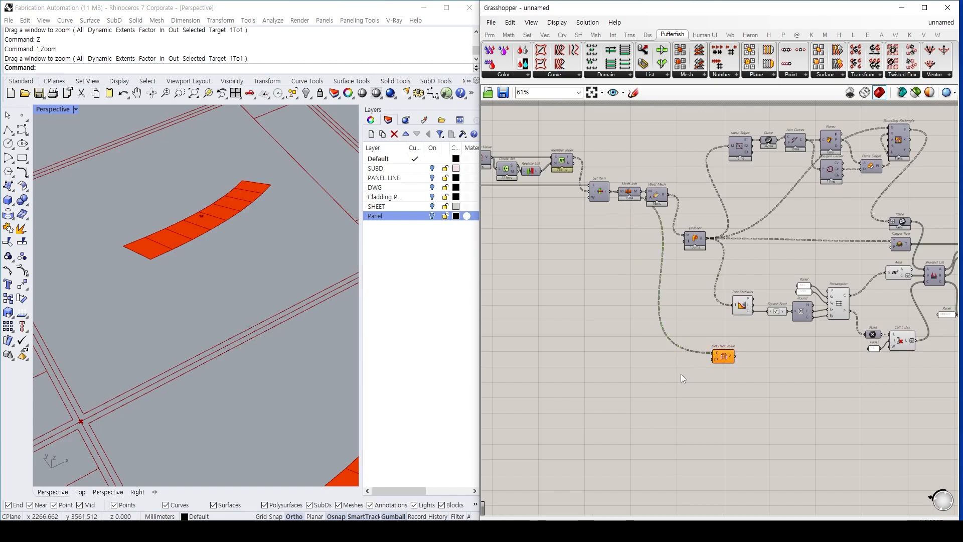
Add a Value List set to Cluster and connect it to Get User Value's K input.
right_click(682, 379)
type("value list")
key("Return")
scroll(681, 375, "up", 3)
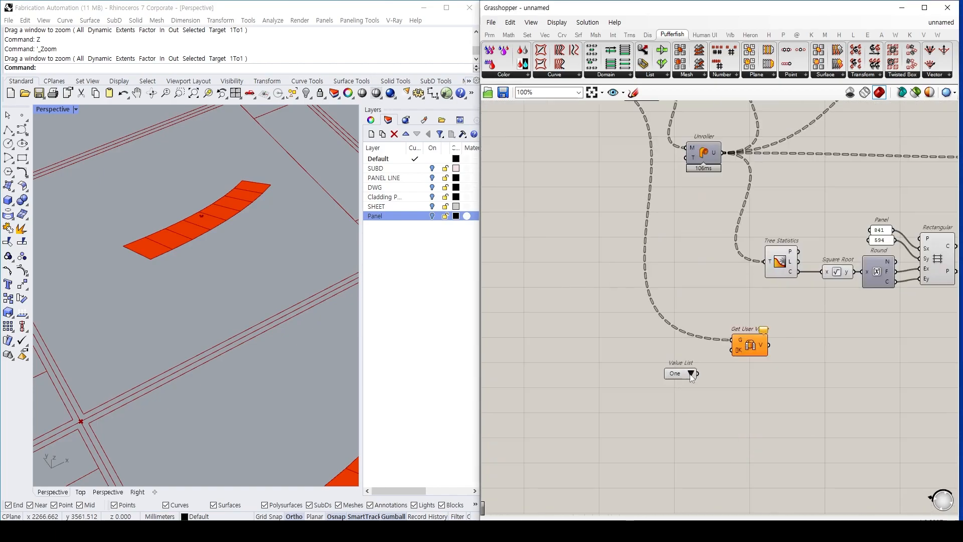
scroll(690, 377, "up", 2)
left_click_drag(746, 341, 675, 342)
right_click_drag(778, 359, 697, 342)
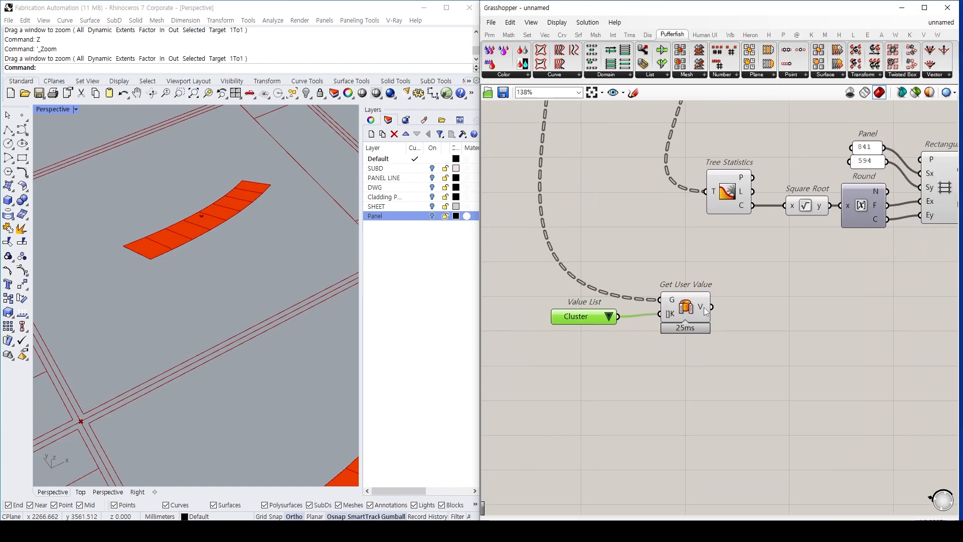
Add a Panel and connect Get User Value's V output to it to read the Cluster values.
double_click(776, 325)
type("//")
key("Return")
left_click_drag(759, 339, 771, 328)
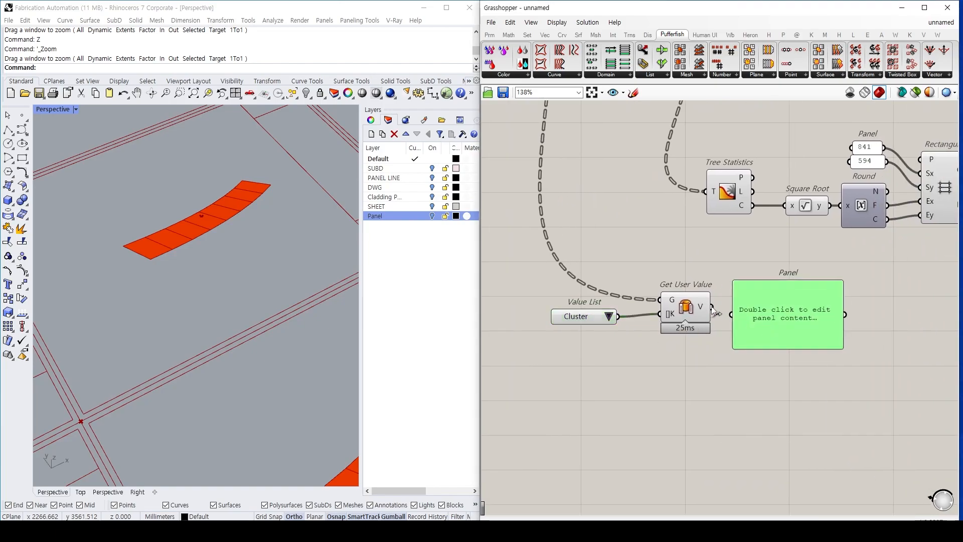
left_click_drag(717, 314, 732, 315)
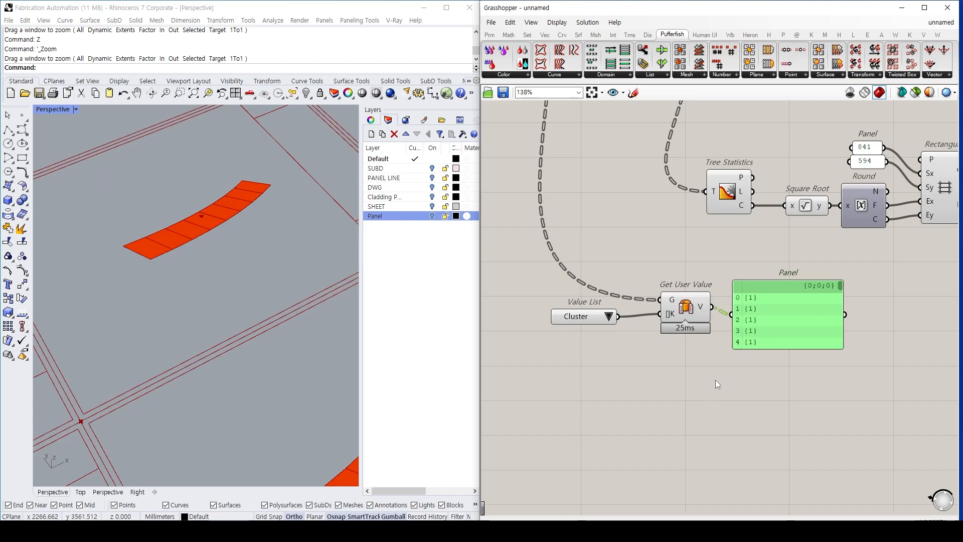
Duplicate Get User Value and its Value List below the originals, using Panel Index as the copy's key.
left_click(696, 314)
key("ctrl+c")
key("ctrl+v")
left_click_drag(696, 315, 691, 387)
left_click(586, 321)
key("ctrl+c")
key("ctrl+v")
left_click_drag(593, 321, 733, 397)
left_click(610, 398)
Read the Panel Index values in a temporary Panel, and delete both Panels attached to the Get User Value components.
double_click(761, 402)
type("Panel")
key("Return")
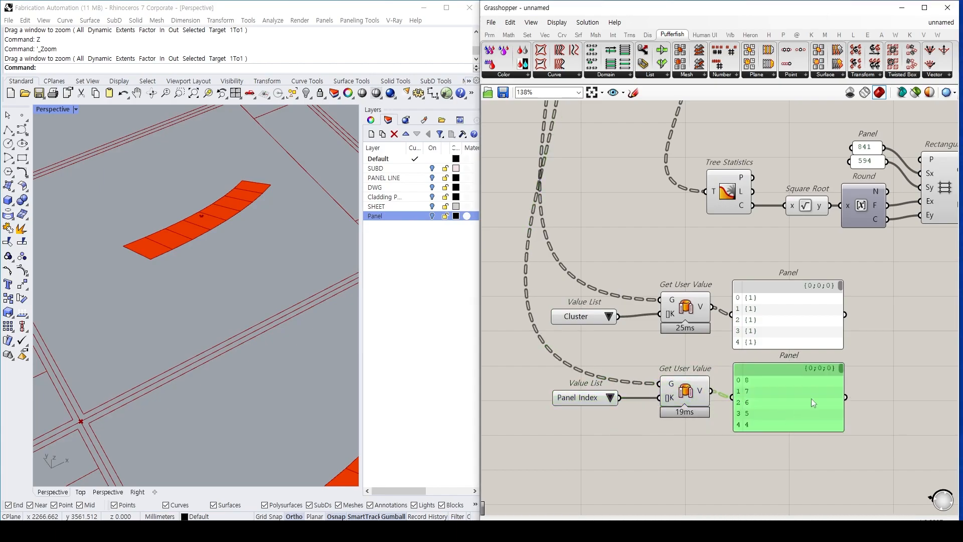
key("Delete")
left_click(787, 336)
key("Delete")
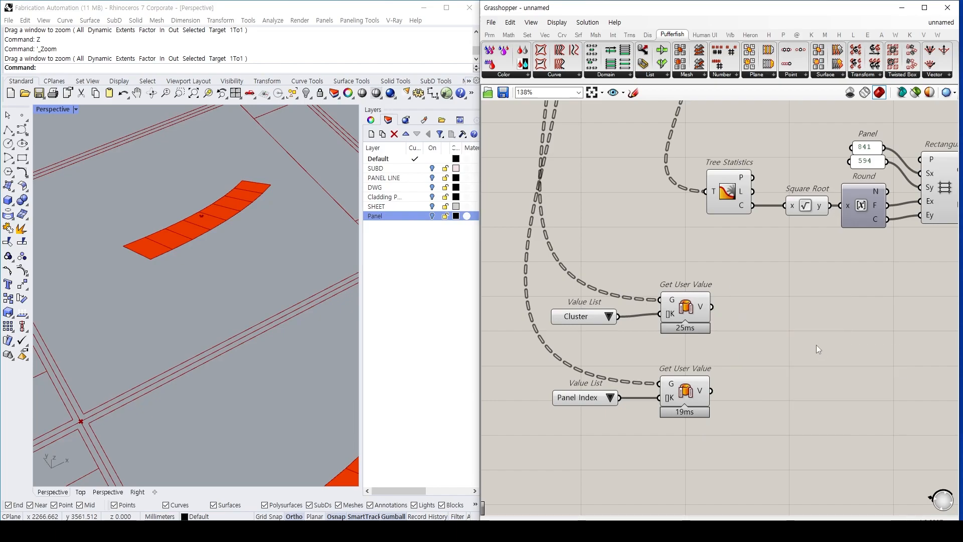
Add a Concatenate component beside the two Get User Value components.
right_click_drag(881, 377, 778, 353)
double_click(740, 360)
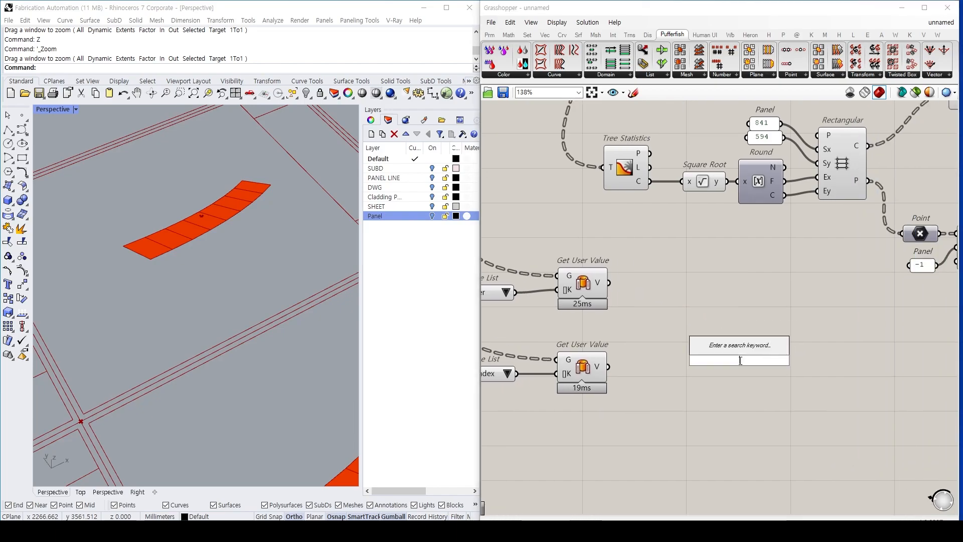
type("concate")
key("Return")
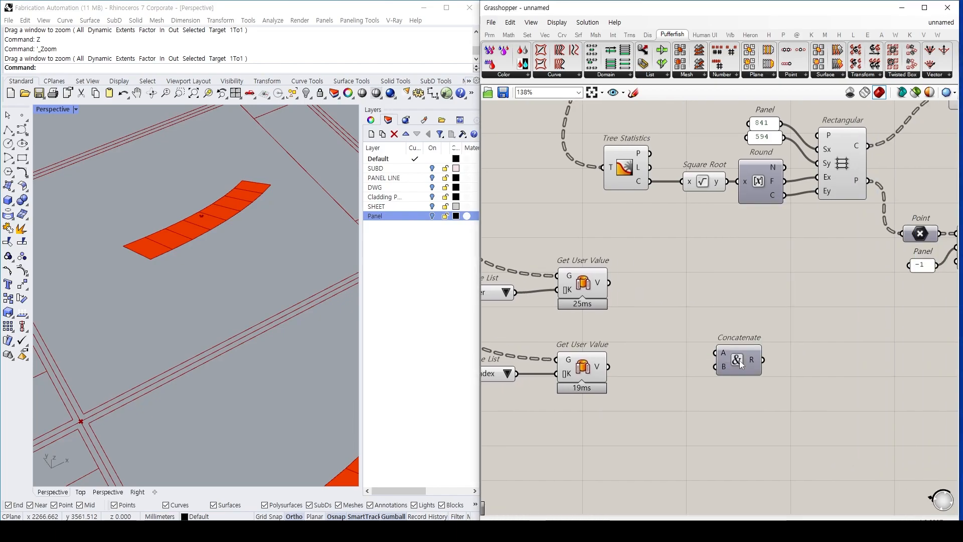
Connect the Cluster Get User Value output to Concatenate's A input and a Panel containing _ to its B input.
double_click(647, 326)
type("panel")
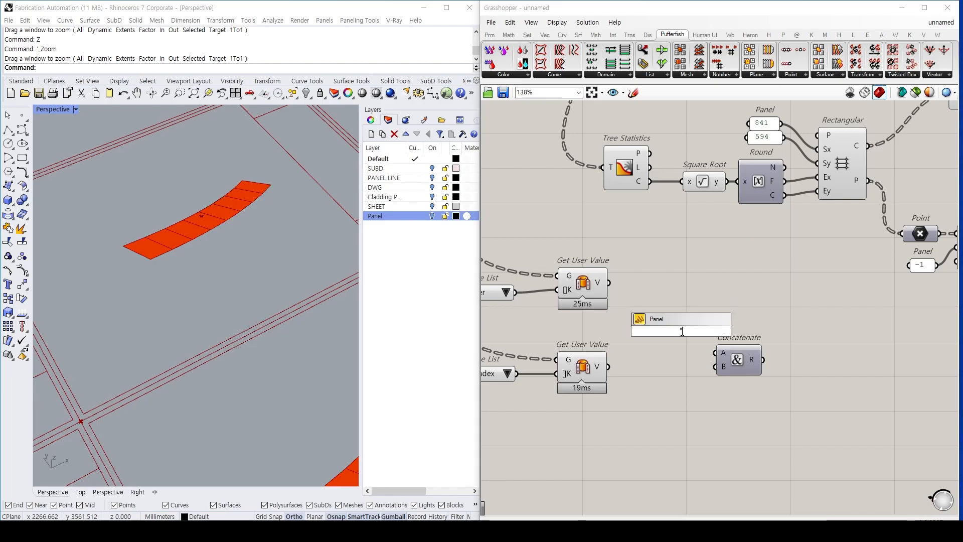
key("Return")
left_click_drag(609, 283, 718, 368)
Add a C input to Concatenate, connect the Panel Index Get User Value output to it, and align the underscore Panel.
scroll(739, 384, "up", 6)
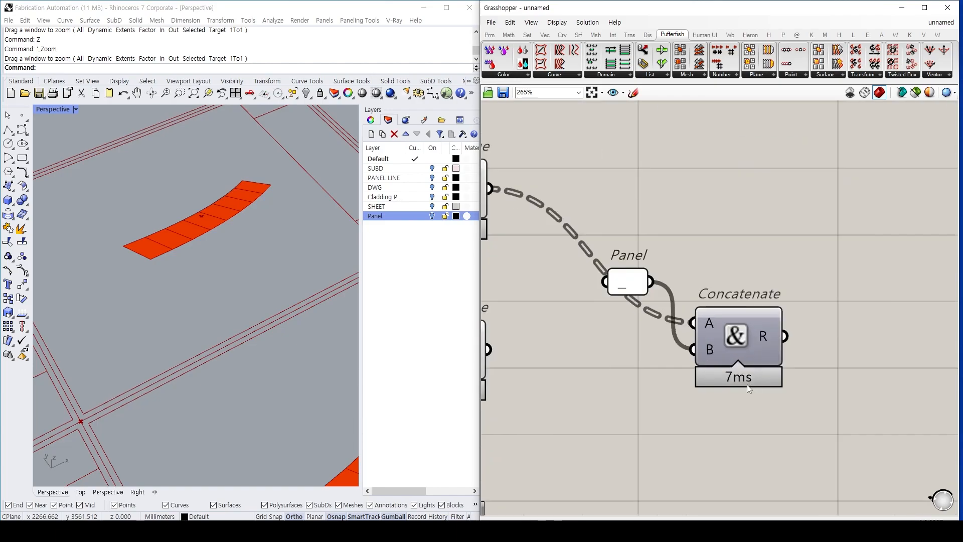
left_click(715, 348)
scroll(702, 351, "down", 6)
left_click_drag(567, 353, 701, 358)
left_click_drag(649, 318, 649, 337)
left_click_drag(708, 348, 699, 340)
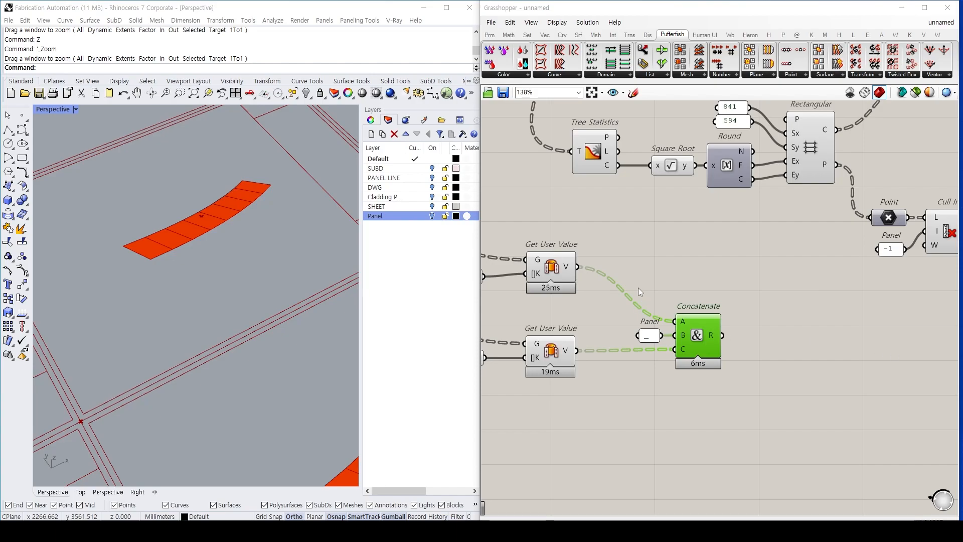
Move the Value Lists, Get User Value components, underscore Panel and Concatenate together to below the Rectangular and Cull Index components.
left_click(791, 279)
scroll(797, 277, "down", 2)
right_click_drag(843, 268, 610, 313)
scroll(786, 282, "down", 3)
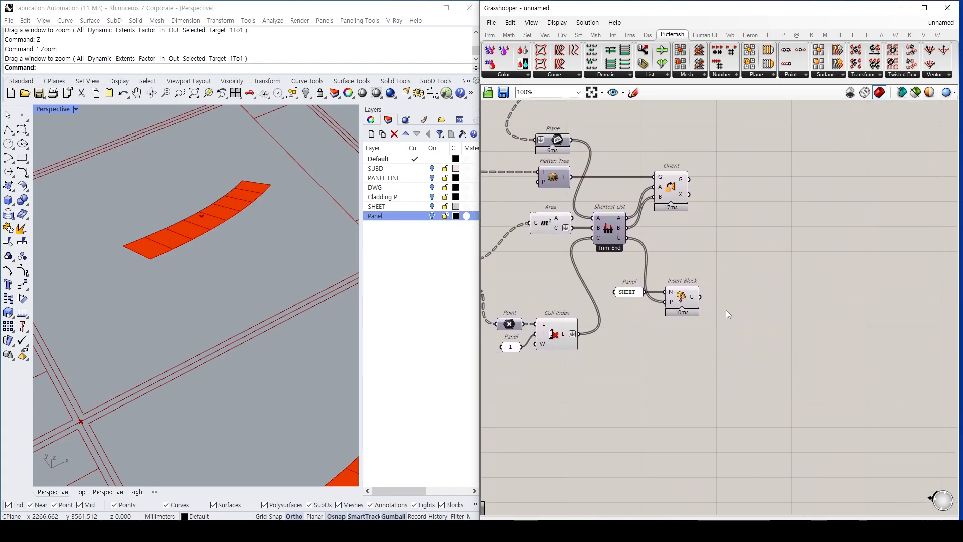
left_click_drag(677, 391, 532, 301)
left_click_drag(593, 315, 725, 363)
right_click_drag(818, 344, 749, 309)
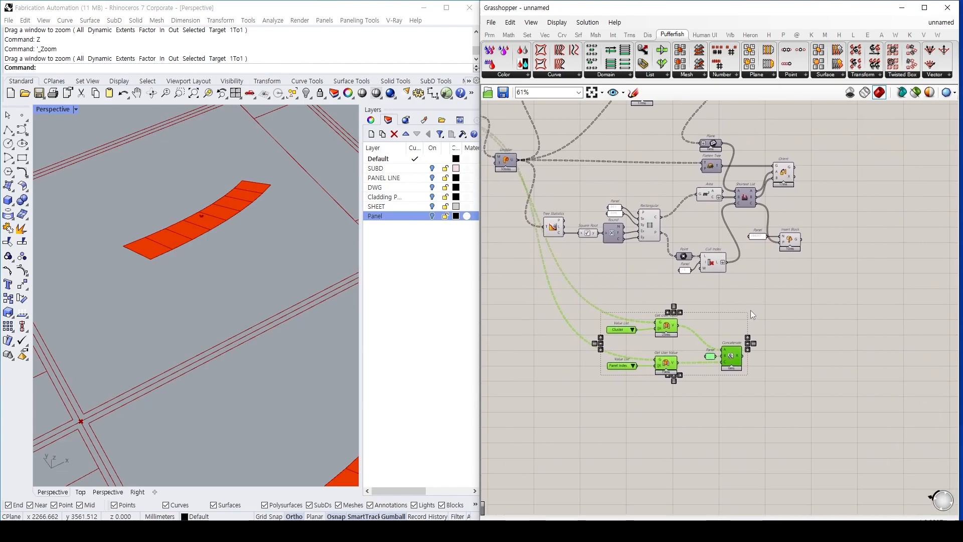
Add a Face Boundaries component beside Orient and connect Orient's Geometry output to its M input.
right_click_drag(798, 250, 721, 284)
scroll(759, 267, "up", 1)
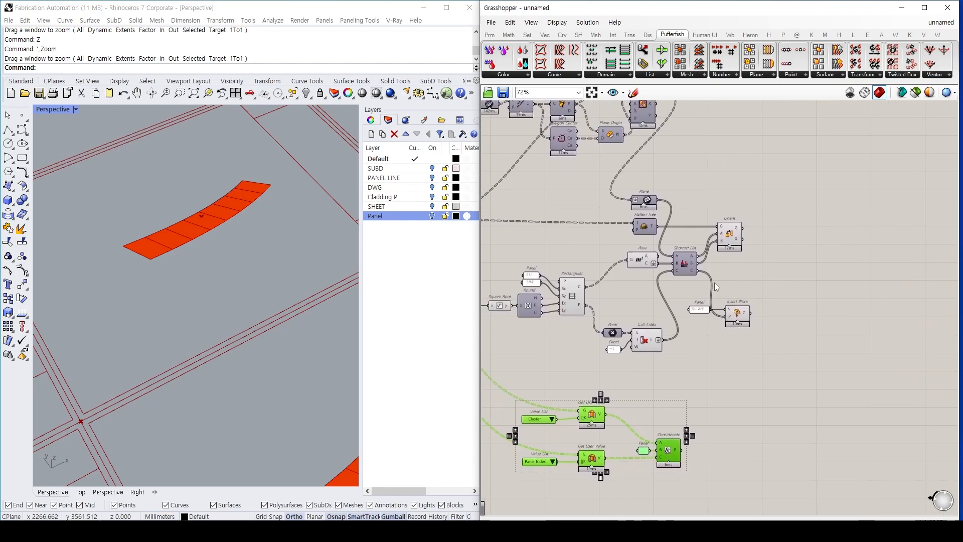
left_click(730, 235)
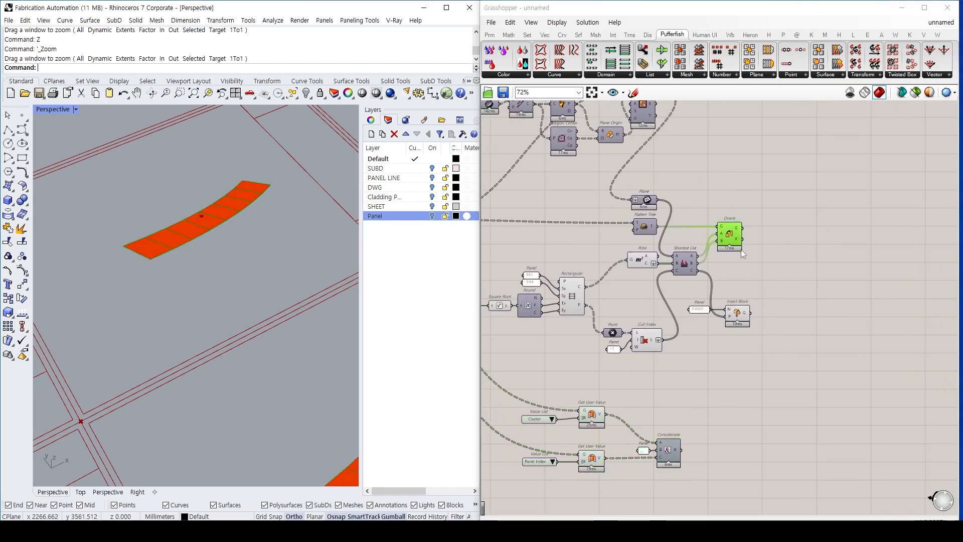
scroll(732, 236, "up", 3)
mouse_move(733, 219)
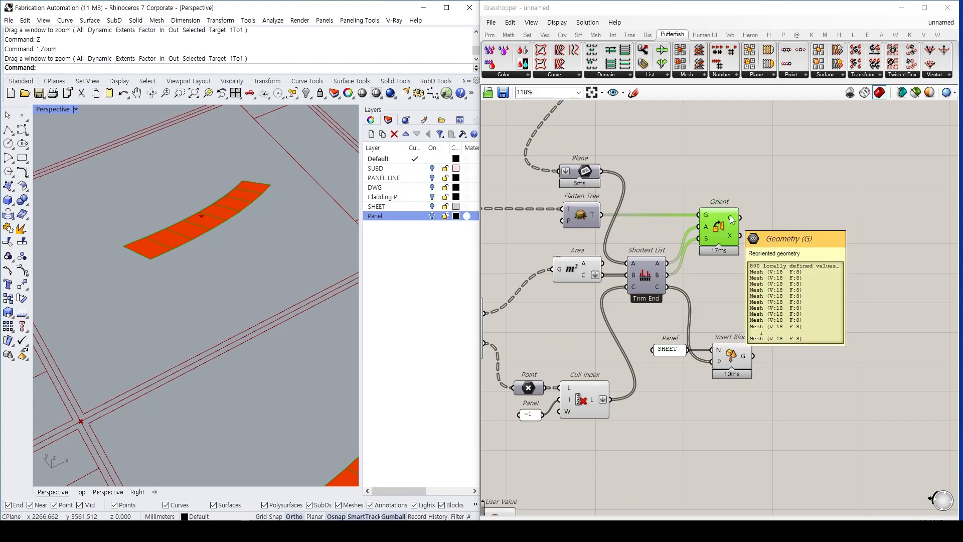
right_click_drag(871, 270, 833, 282)
double_click(833, 282)
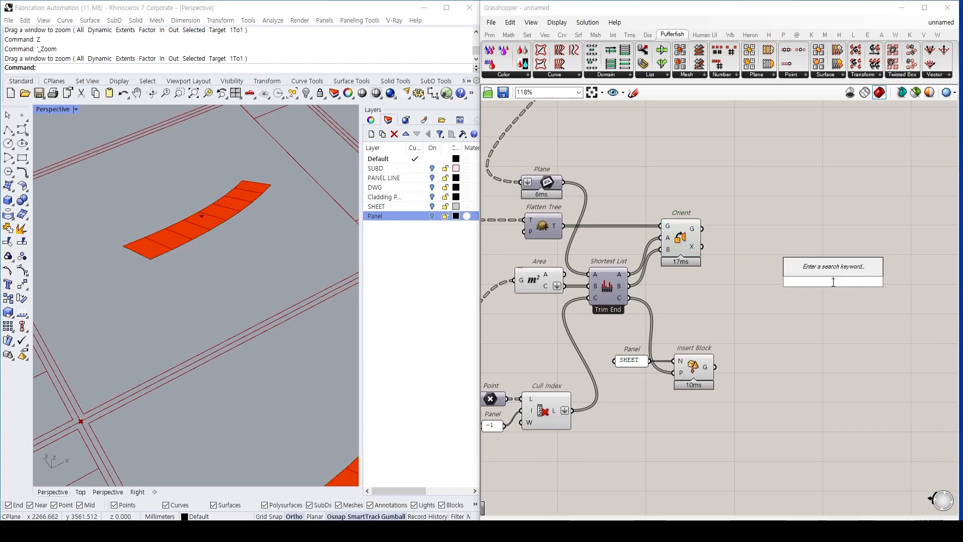
type("face")
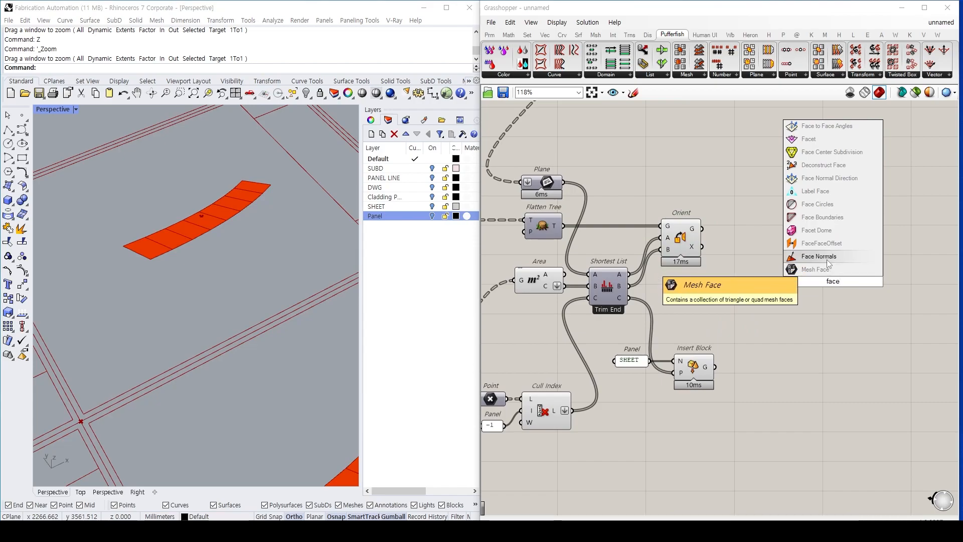
left_click(828, 218)
left_click_drag(702, 228, 814, 282)
left_click_drag(833, 283, 768, 290)
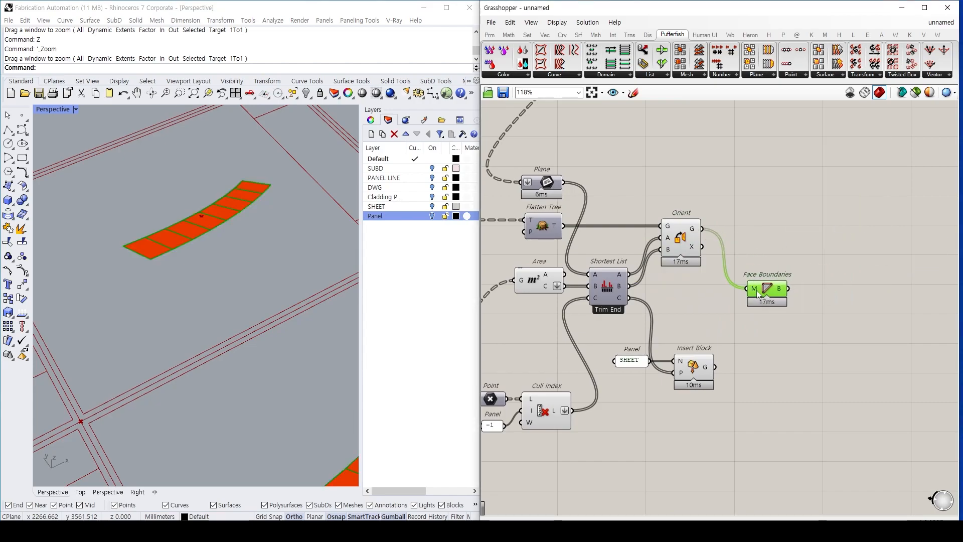
Add a Polygon Center component after Face Boundaries, fed by its B output, and align the two.
double_click(840, 255)
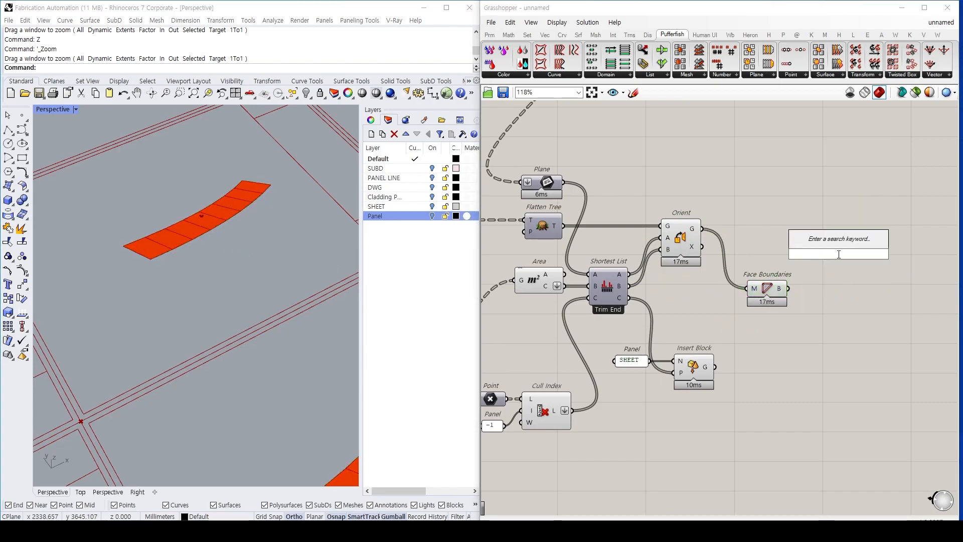
type("polyl")
key("BackSpace")
type("gon")
key("Up")
key("Up")
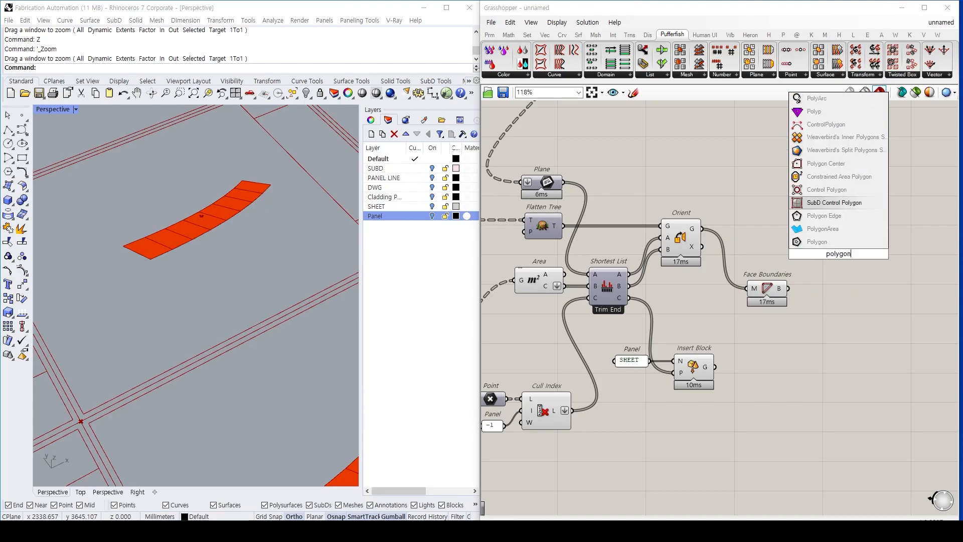
key("Up")
key("Up")
key("Up")
key("Return")
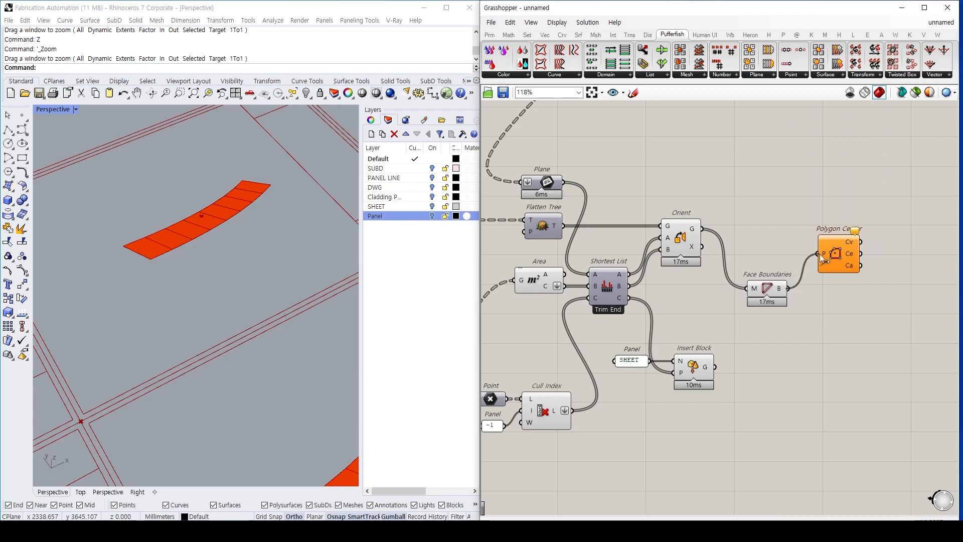
left_click_drag(826, 257, 823, 298)
Add a Define Text Dot component and connect Polygon Center's Ce output to its P input.
right_click_drag(823, 298, 745, 299)
double_click(788, 347)
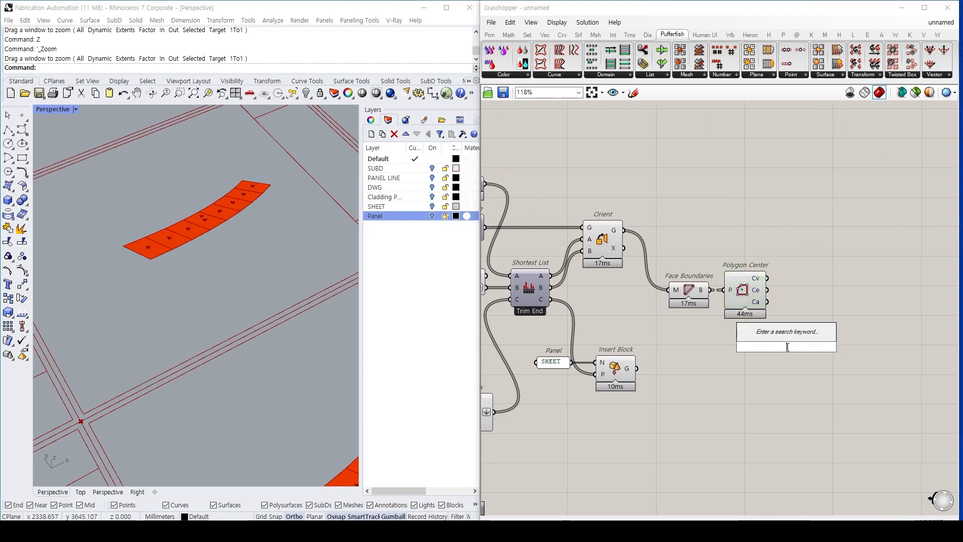
type("define")
key("Up")
key("Up")
key("Up")
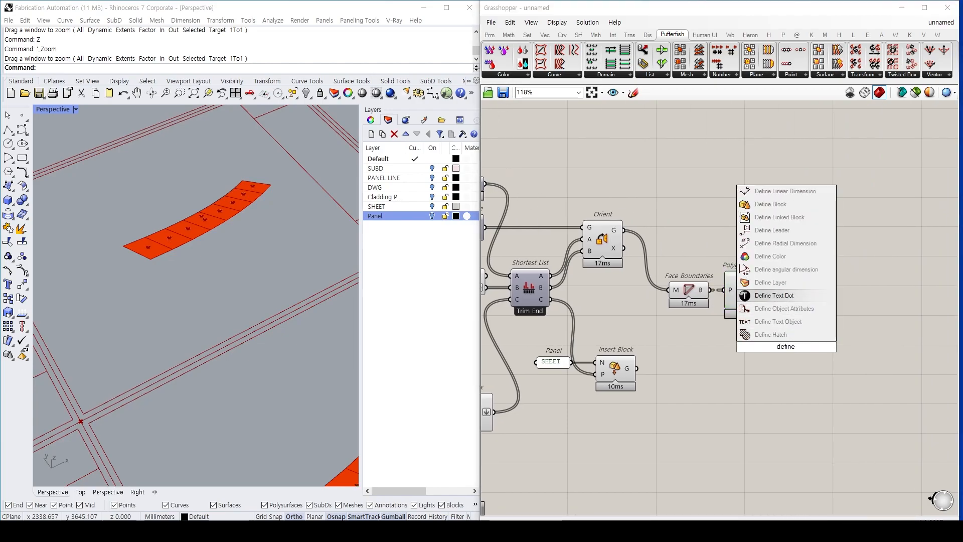
key("Return")
left_click_drag(786, 346, 801, 313)
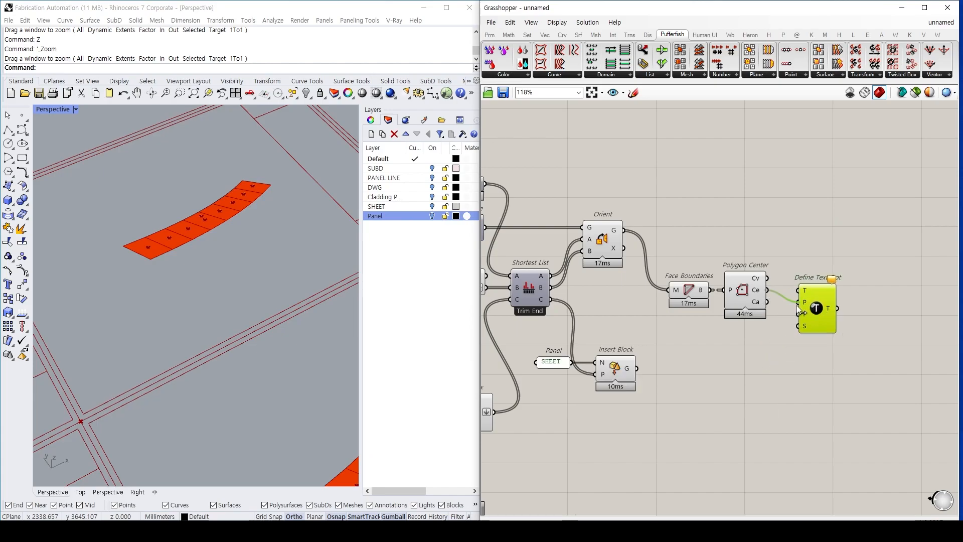
Connect Concatenate's result to Define Text Dot's T input and place a Number Slider set to 12 beside its S input.
scroll(830, 347, "down", 3)
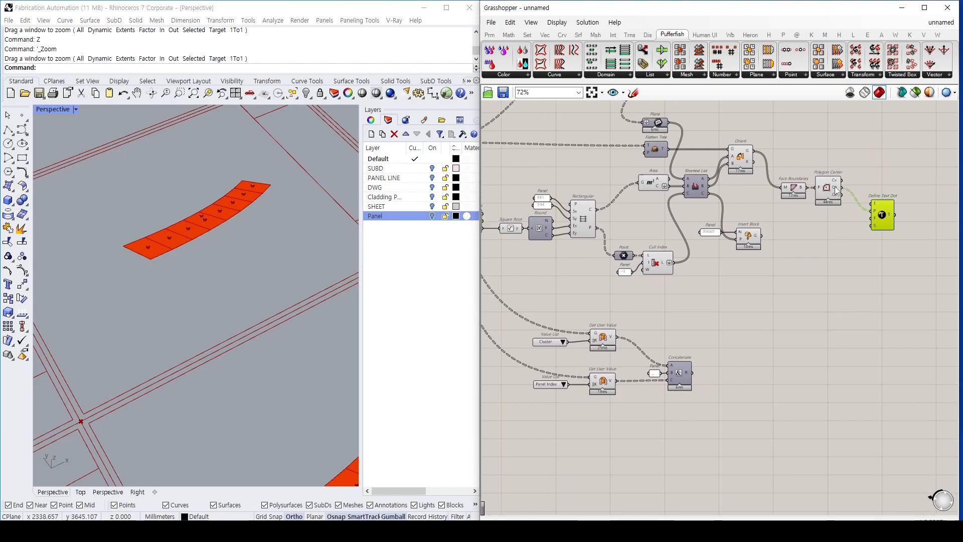
left_click_drag(694, 373, 871, 204)
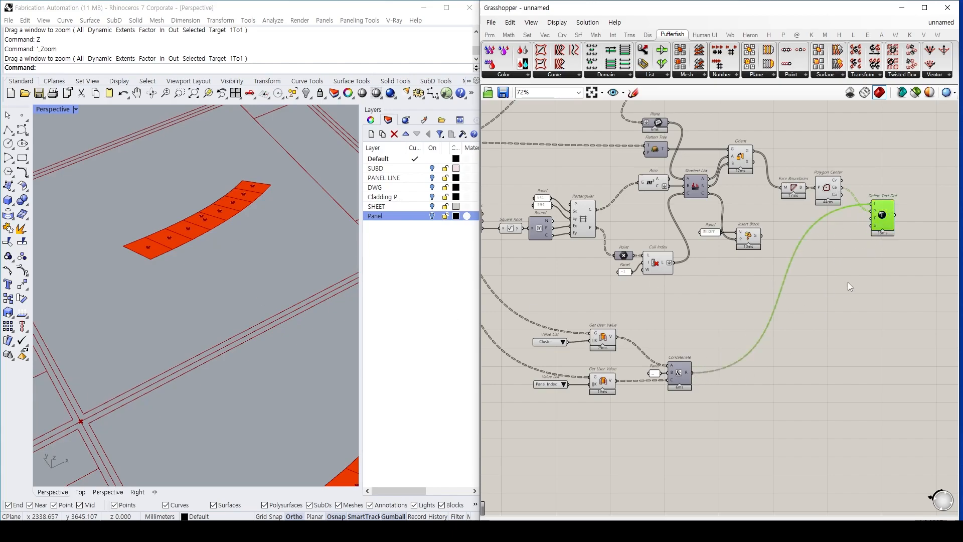
double_click(862, 297)
type("12")
key("Return")
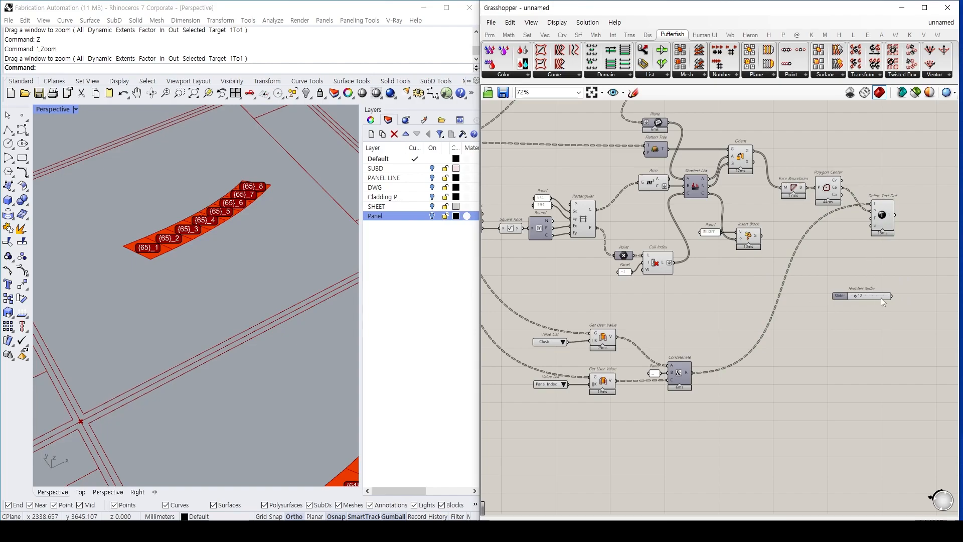
left_click_drag(891, 300, 864, 241)
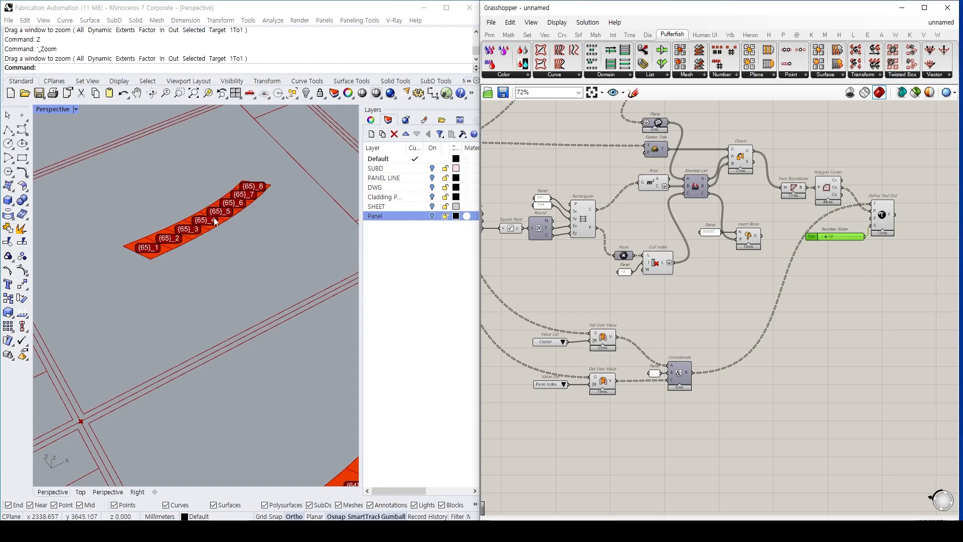
Review the panel text dots in the Rhino viewport and disable Face Boundaries, Polygon Center, Define Text Dot and its Number Slider.
mouse_move(196, 231)
right_mouse_down()
mouse_move(172, 281)
mouse_move(187, 239)
right_mouse_up()
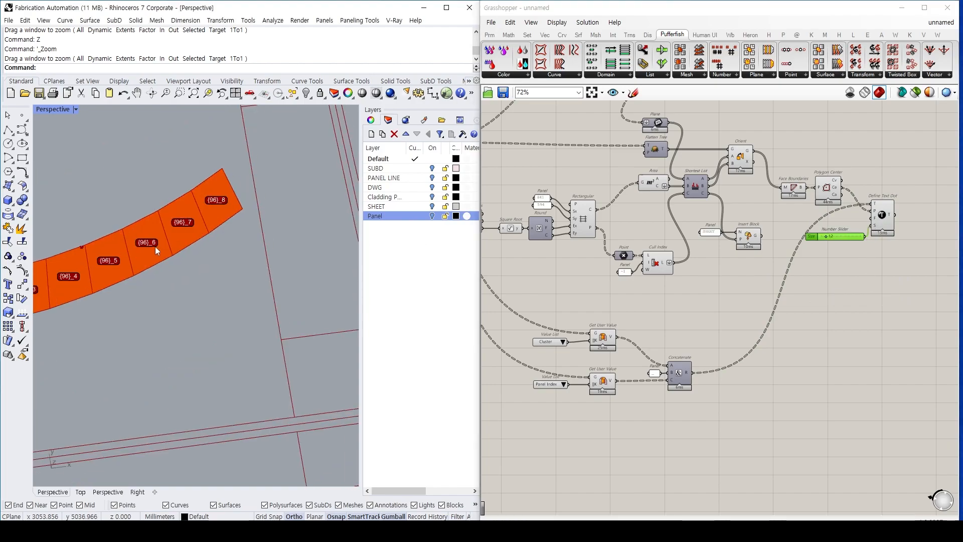
scroll(208, 229, "down", 6)
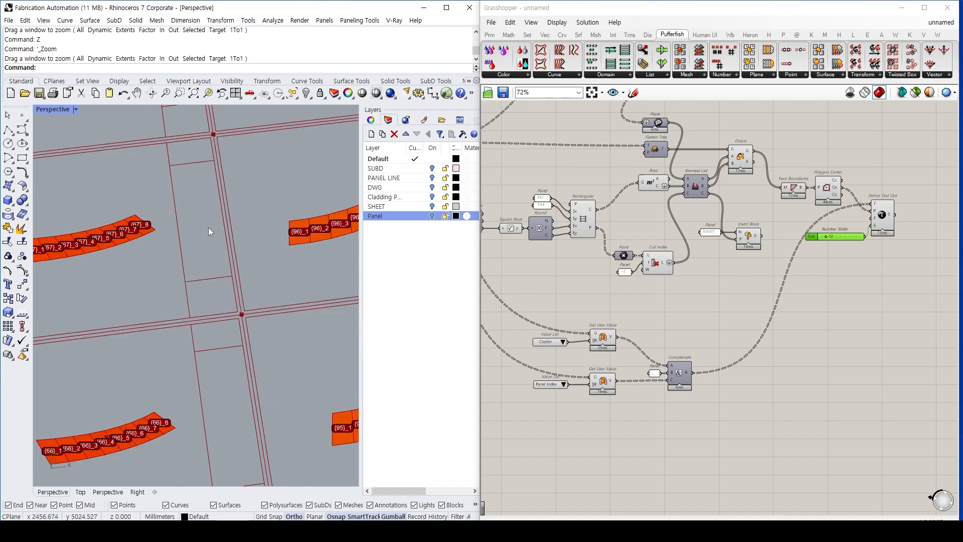
scroll(224, 233, "down", 4)
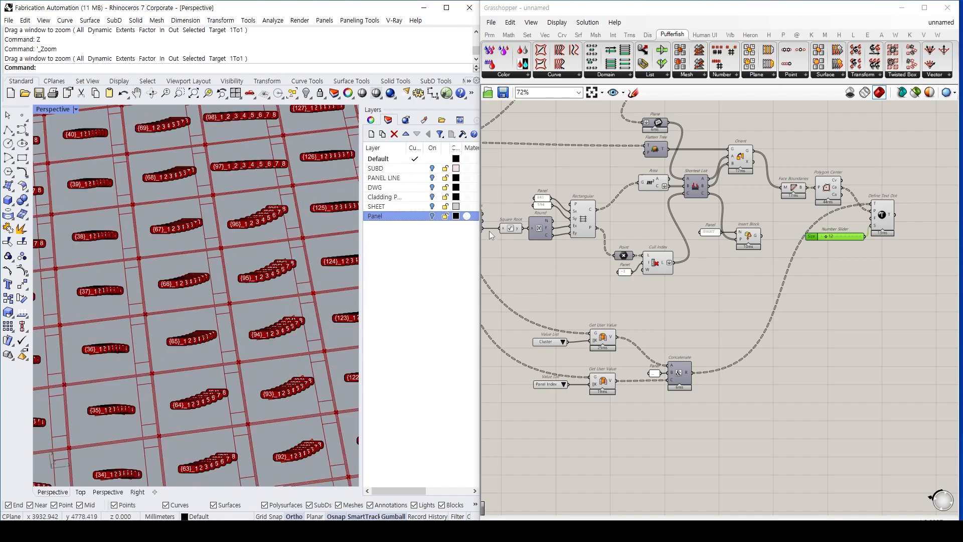
scroll(256, 261, "up", 8)
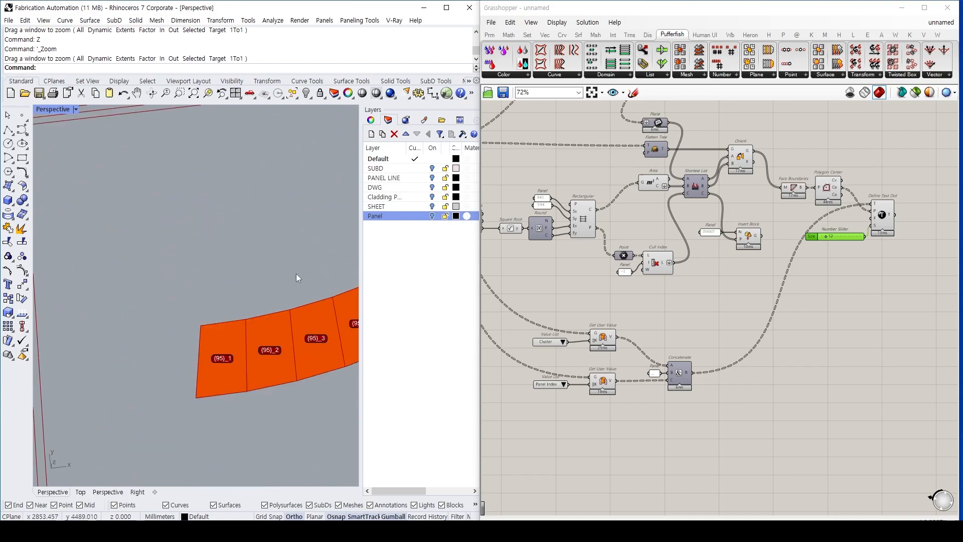
left_click_drag(919, 211, 859, 255)
key("ctrl+e")
left_click(878, 285)
right_click_drag(835, 252, 826, 283)
left_click_drag(825, 242, 780, 206)
key("ctrl+e")
left_click(810, 171)
right_click_drag(810, 170, 792, 209)
Move the disabled text dot components farther away from Orient and group them.
scroll(317, 281, "down", 15)
scroll(261, 218, "up", 4)
right_click_drag(261, 218, 246, 220)
right_click_drag(757, 242, 719, 275)
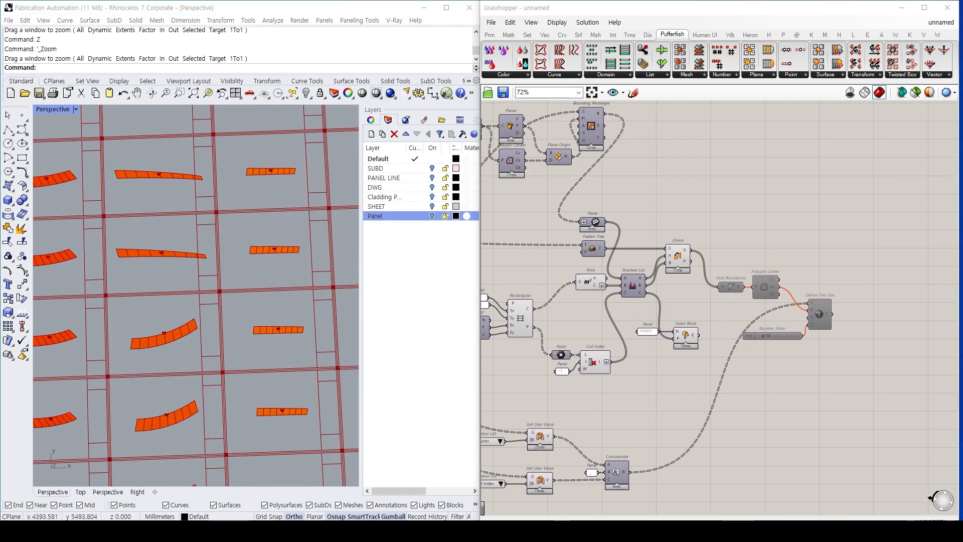
scroll(829, 359, "down", 2)
right_click_drag(759, 400, 803, 317)
scroll(817, 304, "up", 2)
left_click_drag(780, 175, 909, 258)
right_click_drag(847, 268, 779, 293)
left_click_drag(764, 222, 861, 238)
key("ctrl+g")
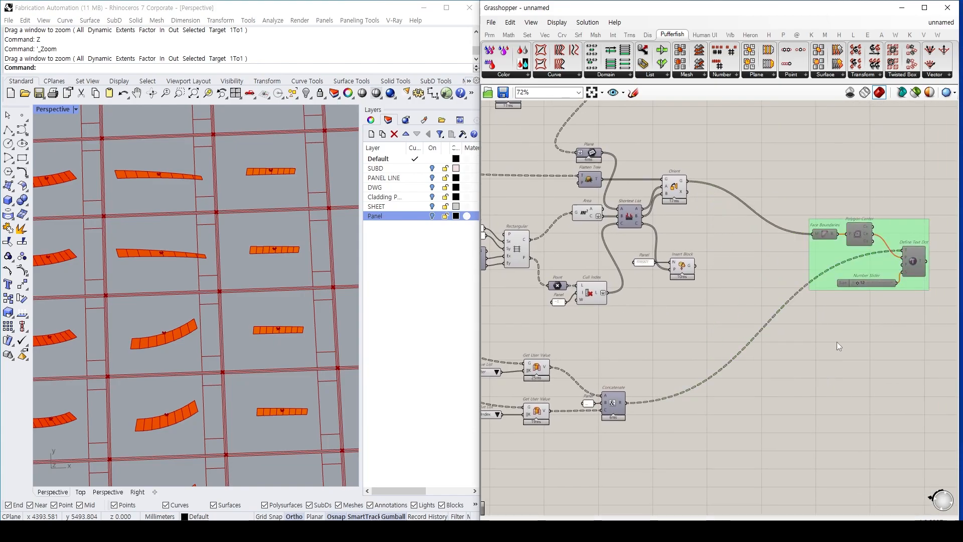
Add a Create Set component and connect the Cluster Get User Value output to its L input, keeping the two aligned.
right_click_drag(850, 260, 895, 225)
left_click(334, 350)
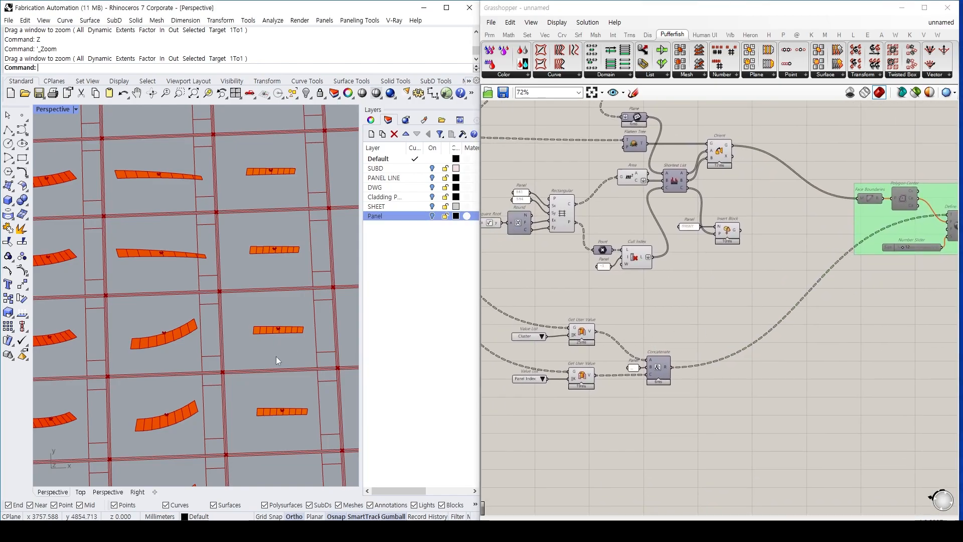
scroll(288, 356, "up", 8)
scroll(226, 258, "down", 10)
right_click_drag(155, 273, 204, 282, "shift")
scroll(203, 282, "up", 6)
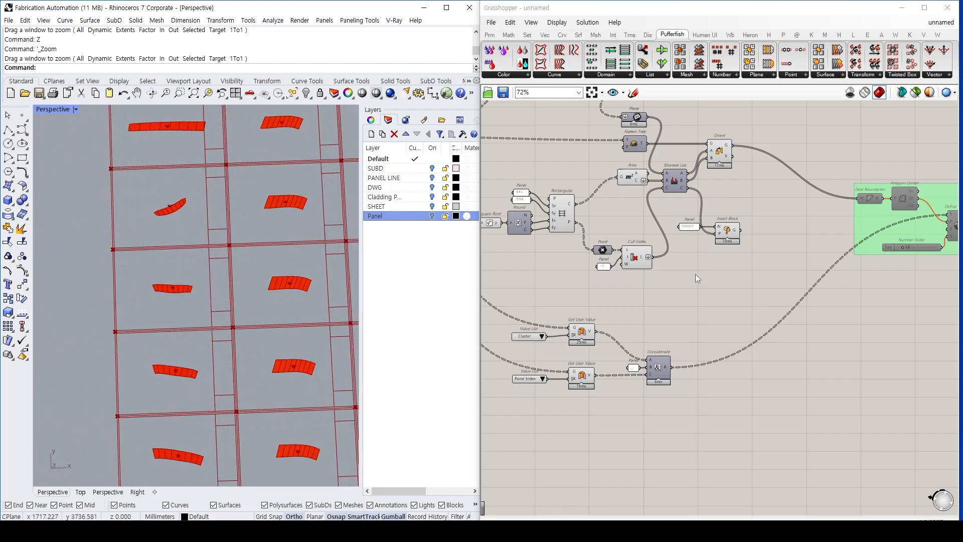
double_click(709, 317)
type("create")
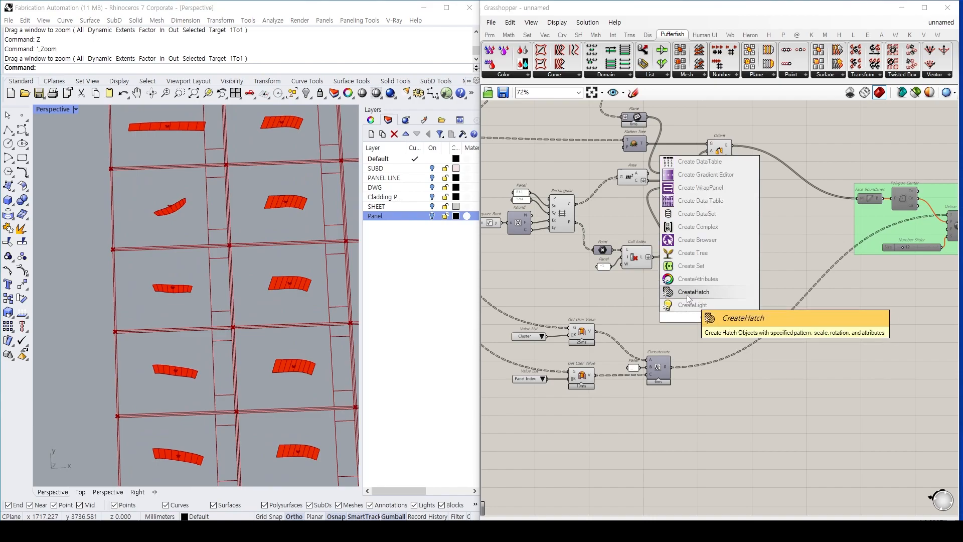
left_click(695, 273)
mouse_move(589, 330)
left_mouse_down()
mouse_move(678, 320)
mouse_move(606, 319)
mouse_move(698, 318)
mouse_move(681, 325)
left_mouse_up()
right_click_drag(240, 372, 251, 271, "shift")
left_click_drag(146, 374, 212, 383)
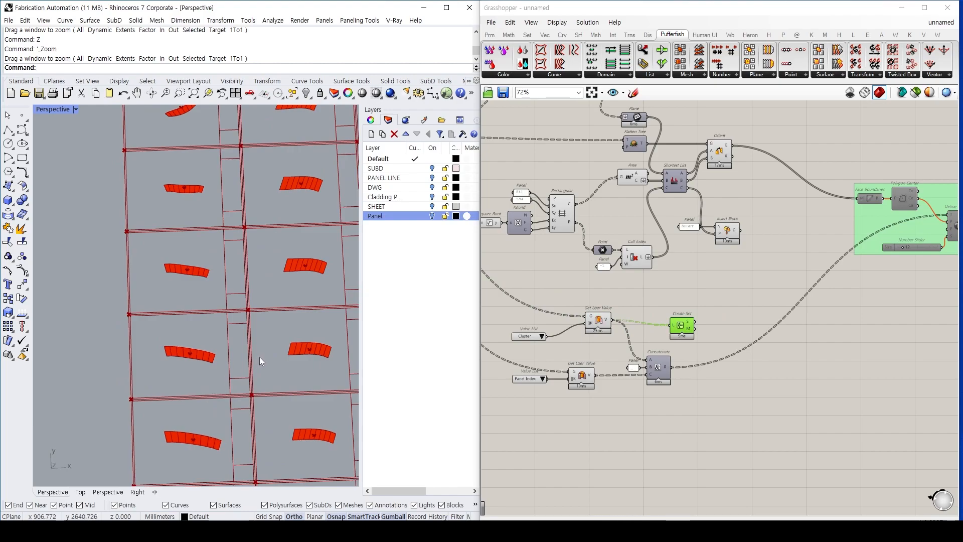
left_click_drag(681, 326, 670, 321)
Add a Flatten Tree component beside Create Set and connect Create Set's S output to its T input.
double_click(716, 311)
type("flatten")
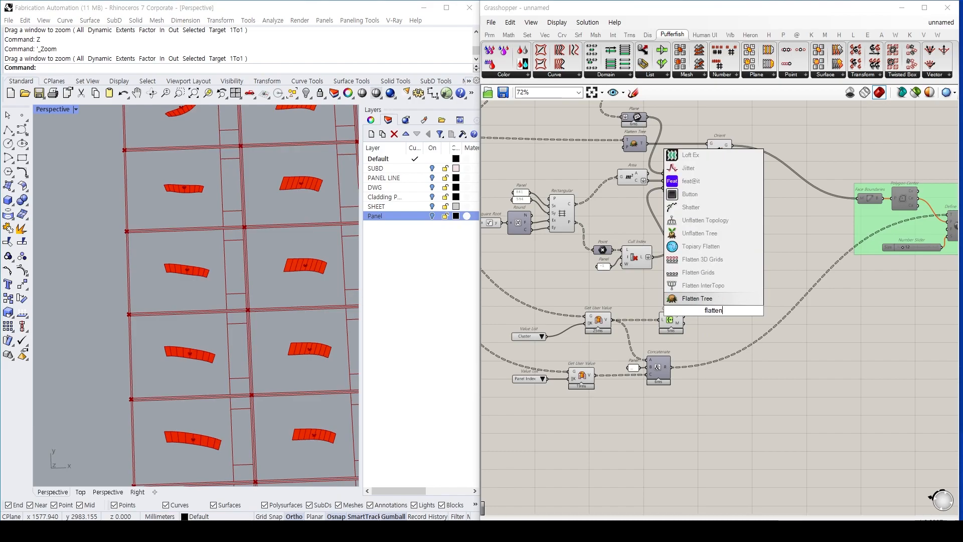
key("Return")
scroll(716, 315, "up", 2)
left_click(646, 320)
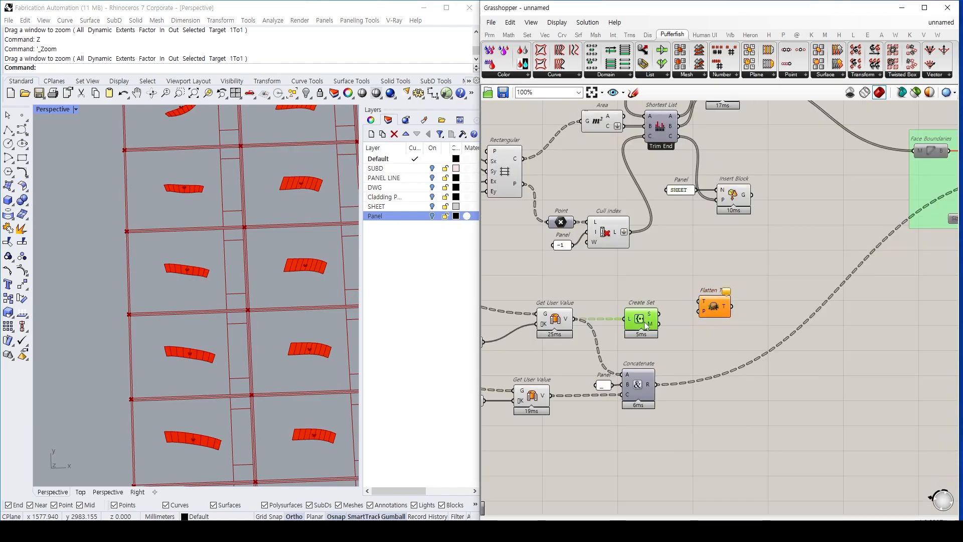
mouse_move(649, 321)
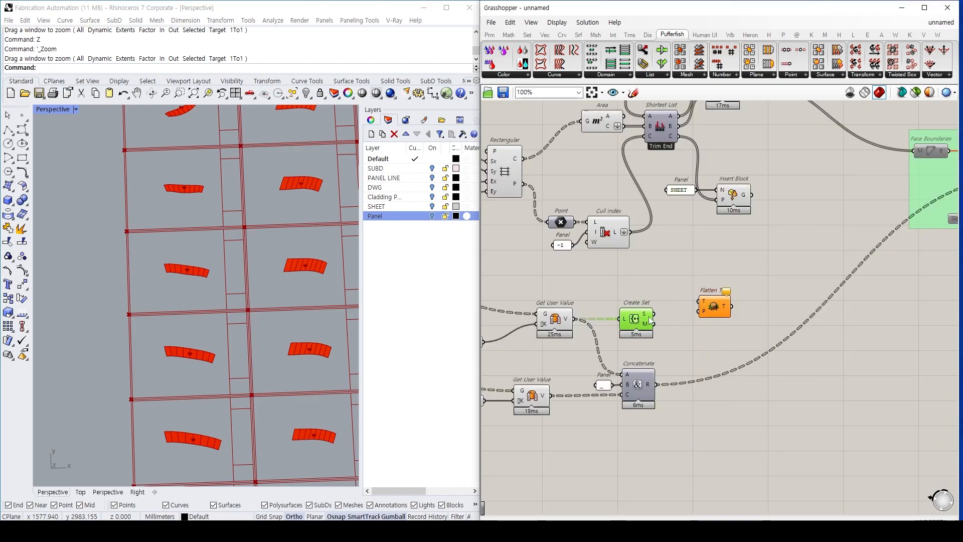
left_click_drag(656, 317, 705, 304)
left_click_drag(718, 308, 696, 321)
mouse_move(708, 324)
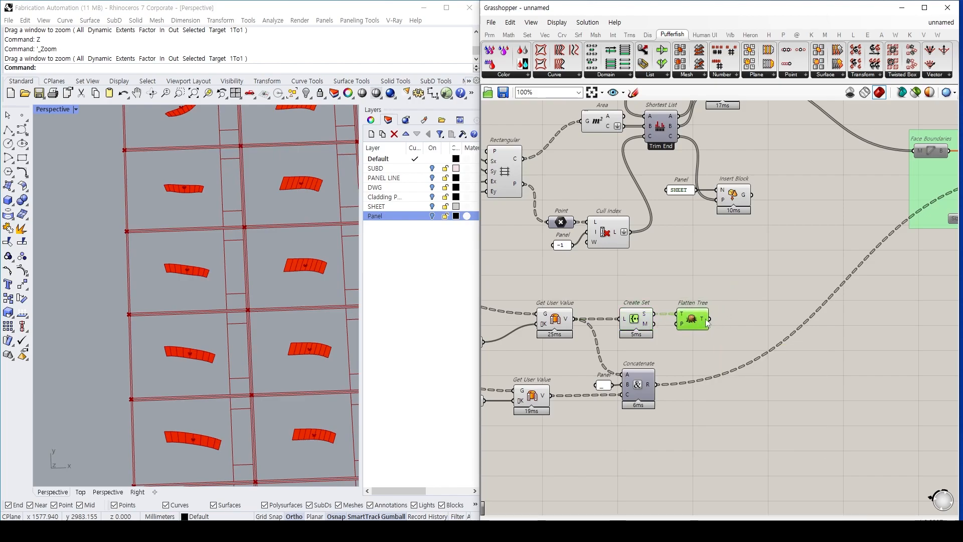
Add a second Concatenate component and connect Flatten Tree's output to its B input.
right_click_drag(891, 369, 782, 358)
double_click(782, 359)
type("concat")
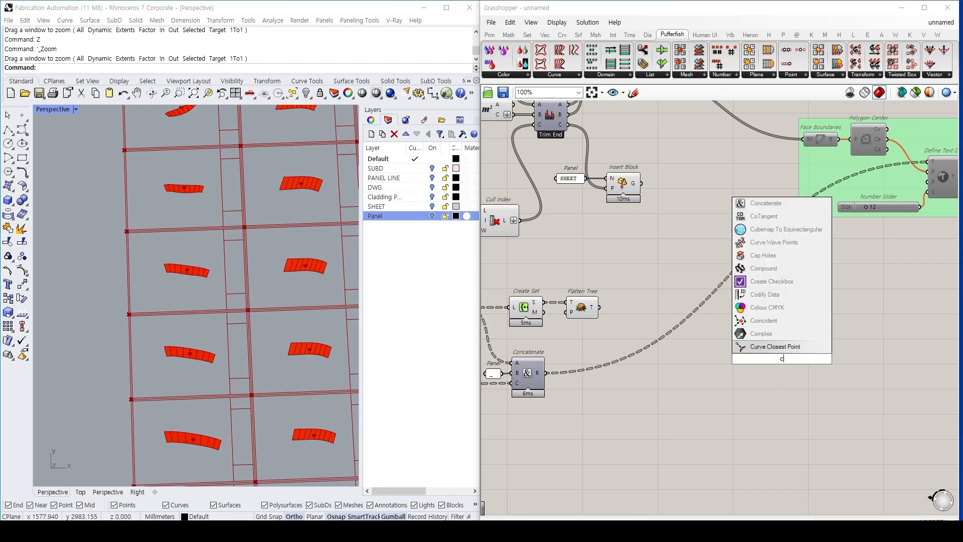
key("Return")
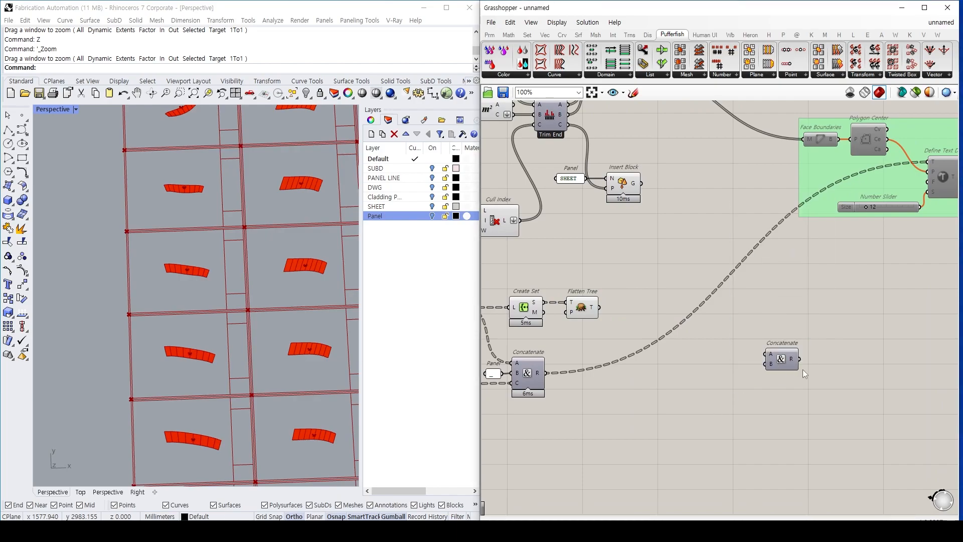
scroll(796, 369, "up", 2)
left_click_drag(520, 286, 750, 363)
Add a Panel containing "Cluster Number ::", connect it to the new Concatenate's A input, and check the combined text.
double_click(724, 314)
type("\"")
key("Return")
double_click(724, 314)
type("cluster Number ::")
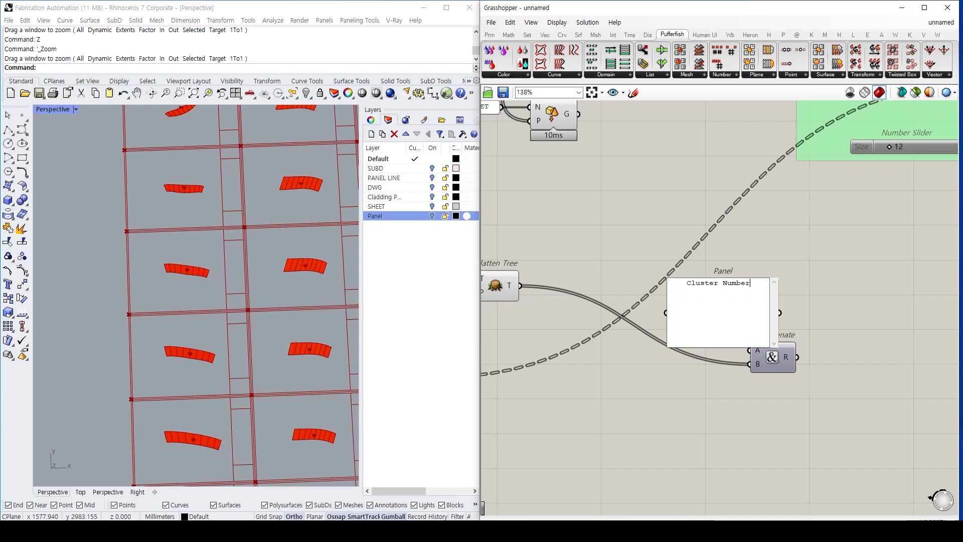
left_click(856, 293)
left_click_drag(780, 313, 809, 352)
left_click_drag(724, 318, 692, 290)
right_click_drag(814, 351, 729, 350)
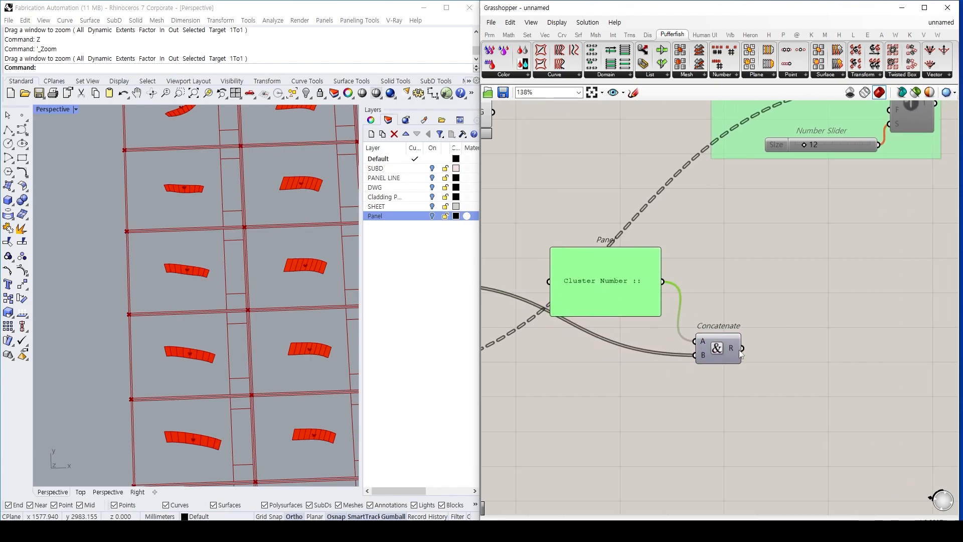
mouse_move(739, 350)
right_click_drag(801, 329, 744, 332)
left_click(763, 284)
scroll(771, 266, "down", 1)
right_click_drag(782, 241, 755, 351)
scroll(757, 325, "down", 1)
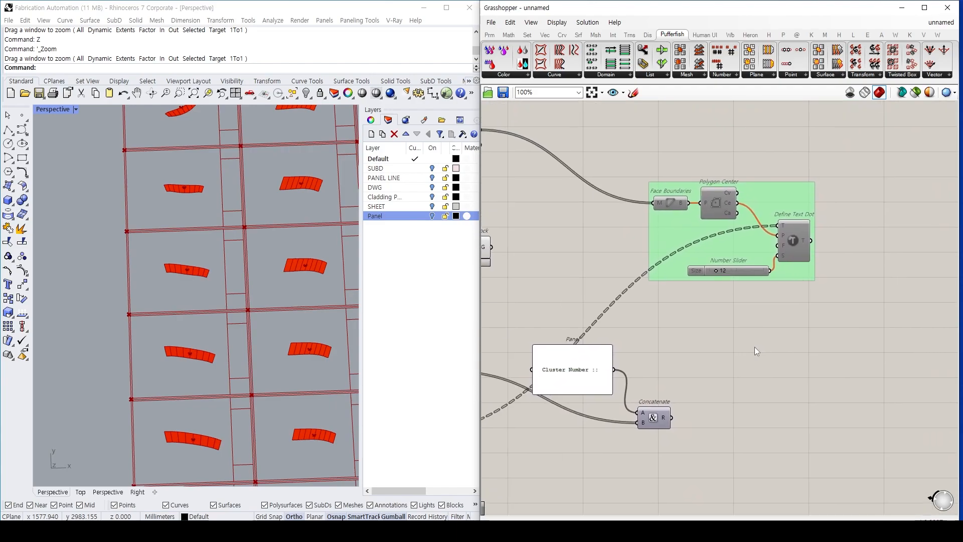
Add a Define Text Object component to the canvas below the green labelling group.
double_click(775, 364)
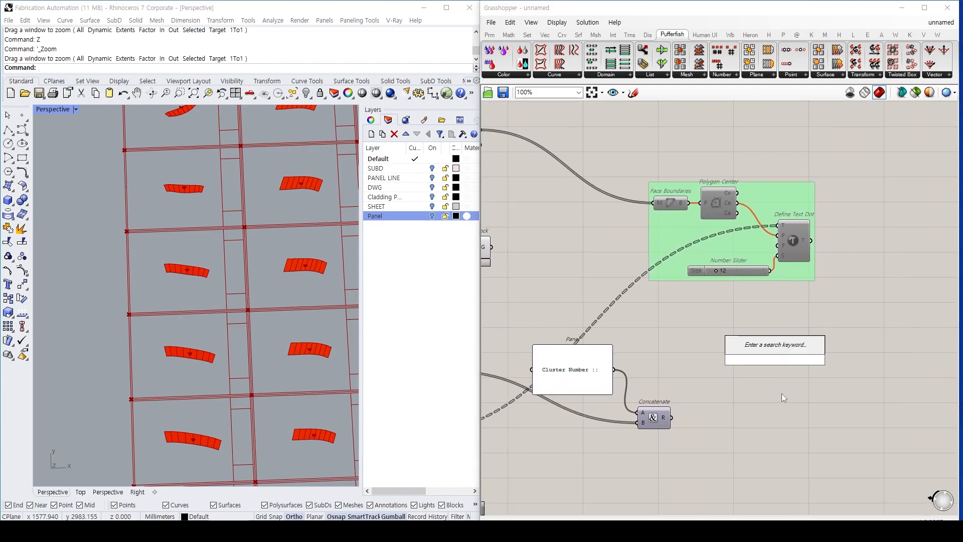
type("define textr")
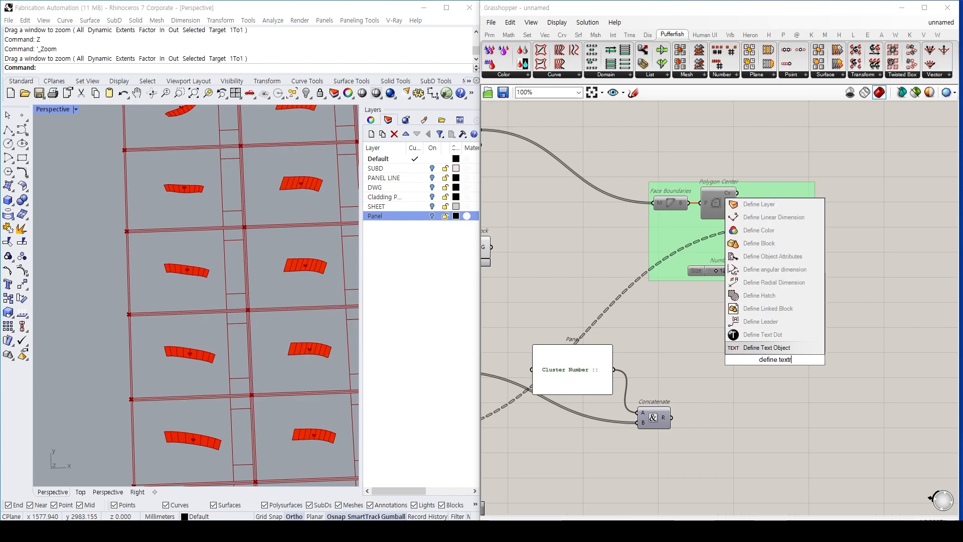
key("Return")
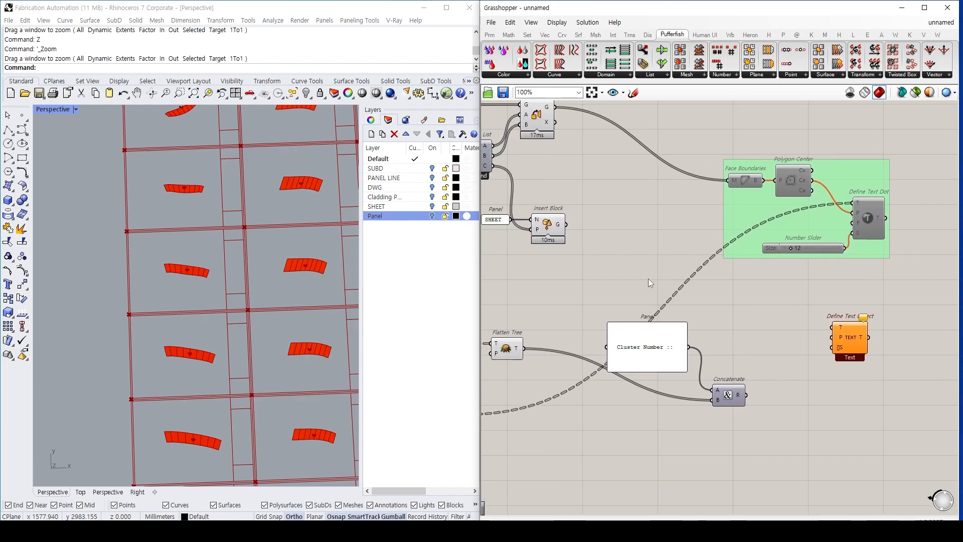
Check the Shortest List points in the viewport and add a Move component beside Insert Block.
right_click_drag(614, 252, 667, 234)
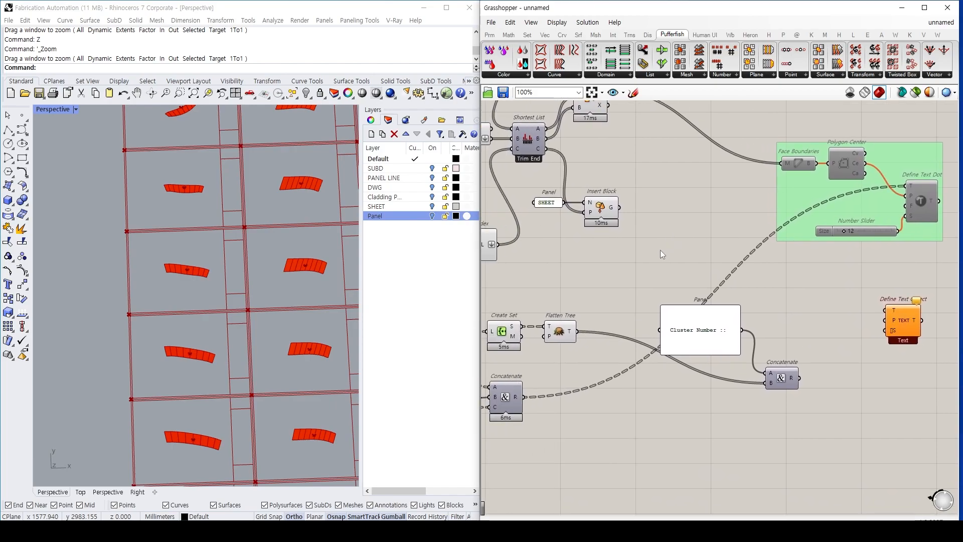
right_click_drag(661, 250, 788, 286)
left_click(667, 187)
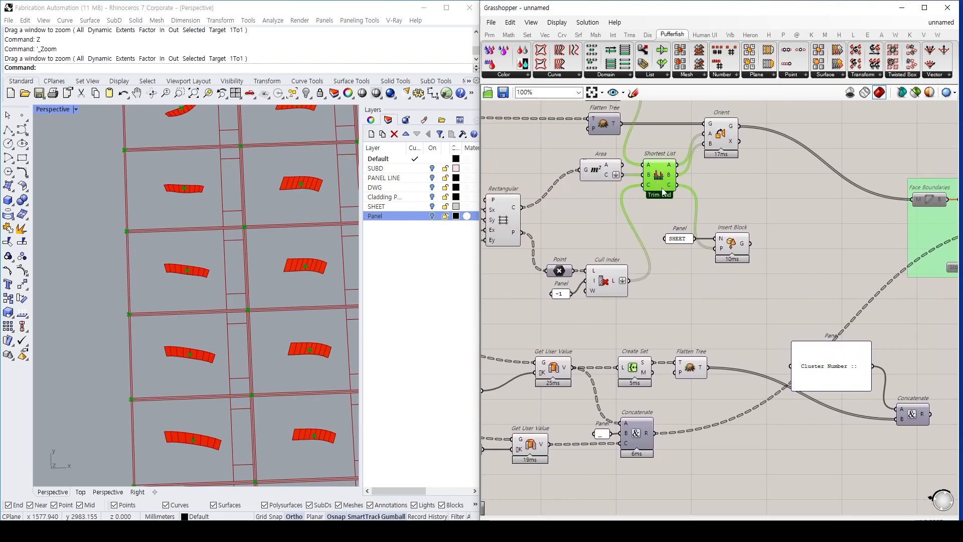
left_click(755, 200)
left_click(185, 239)
right_click_drag(787, 237, 719, 226)
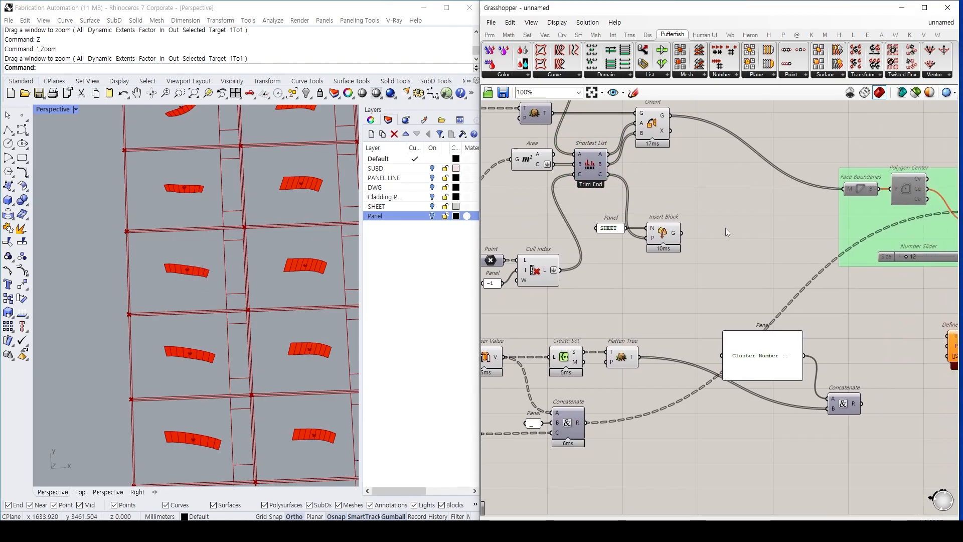
double_click(723, 227)
type("mo")
key("Escape")
Add a Vector XYZ component, then connect its V output to Move's T input and Shortest List's B output to Move's G input.
double_click(750, 283)
type("vec")
key("Up")
key("Return")
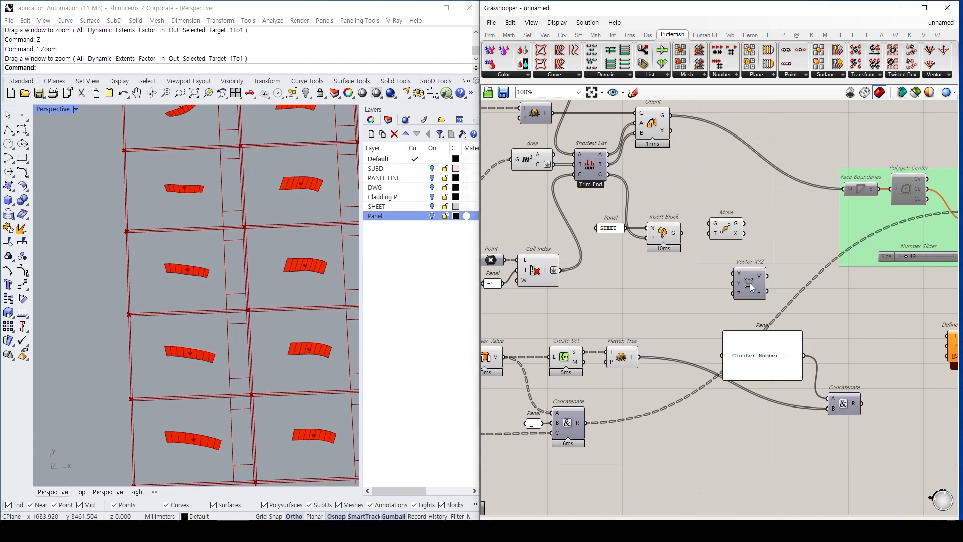
left_click_drag(609, 164, 854, 293)
left_click_drag(756, 290, 814, 316)
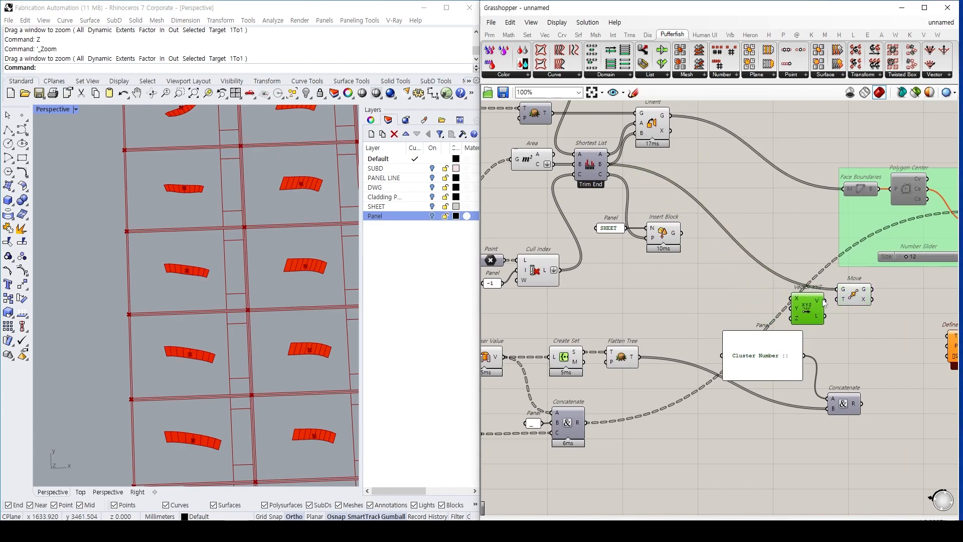
Add a Panel containing -50 near the Vector XYZ component and check its content.
left_click(709, 293)
double_click(706, 289)
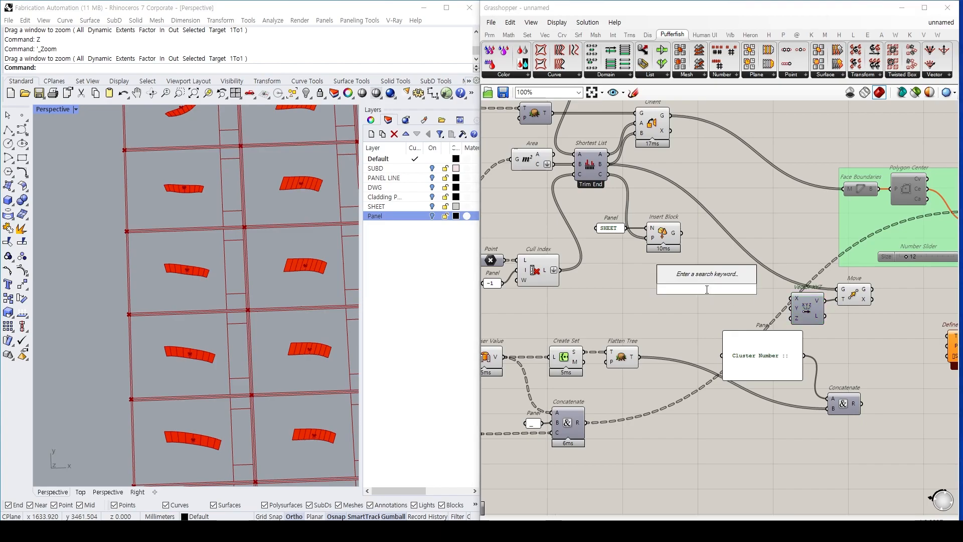
type("\"-0")
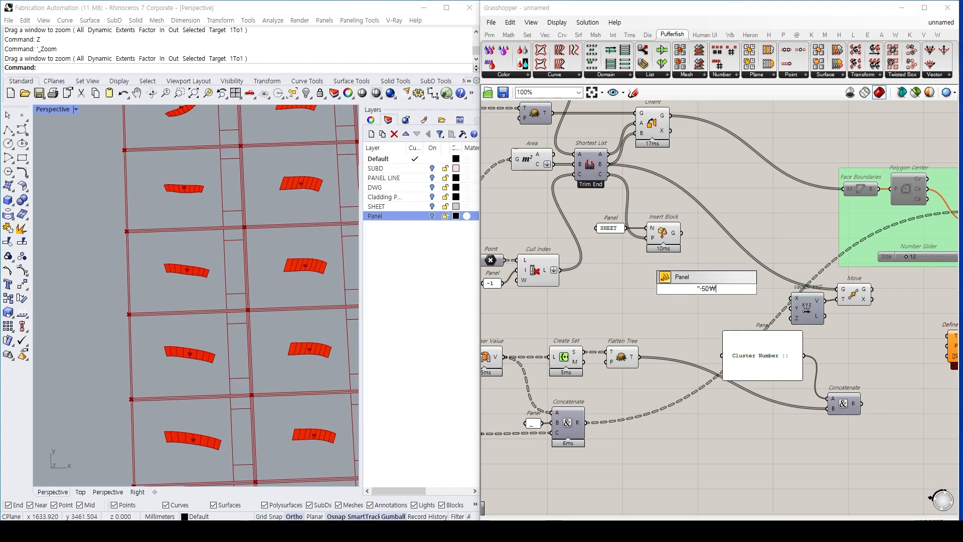
key("Return")
scroll(702, 290, "up", 3)
double_click(703, 290)
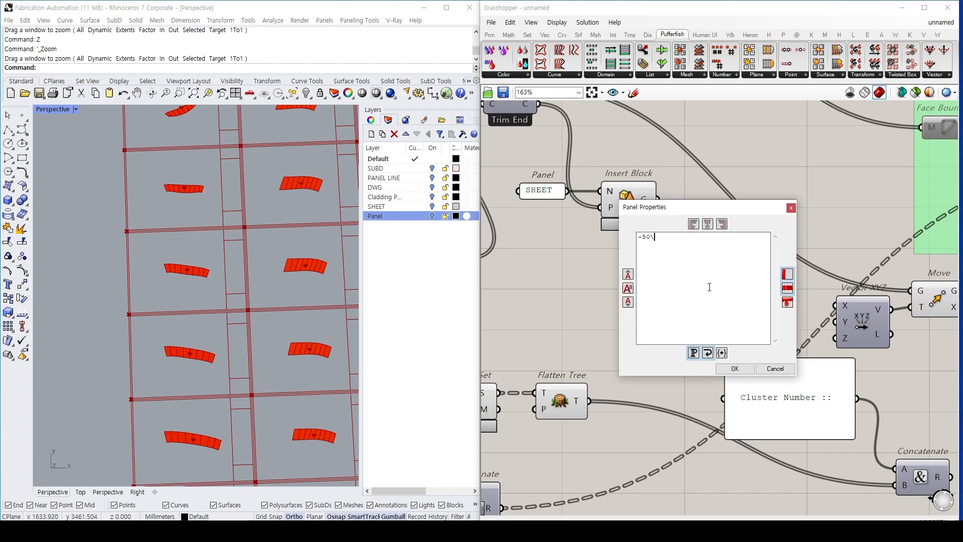
left_click(734, 374)
Add a Panel containing -250, then connect the -50 Panel to Vector XYZ's X input and the -250 Panel to its Y input.
double_click(702, 341)
type("\"-250")
key("Return")
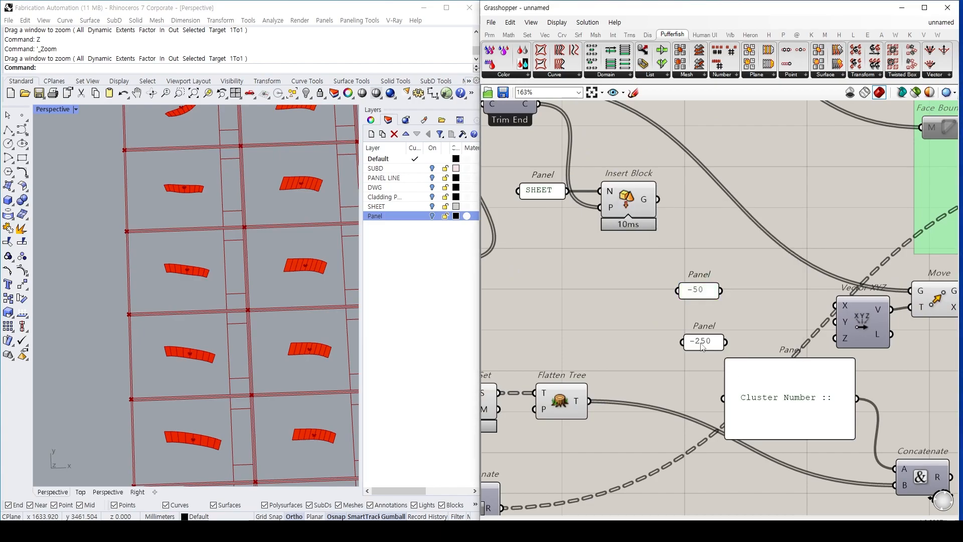
left_click_drag(721, 290, 724, 342)
right_click_drag(811, 338, 674, 305)
right_click_drag(798, 343, 749, 315)
left_click(753, 238)
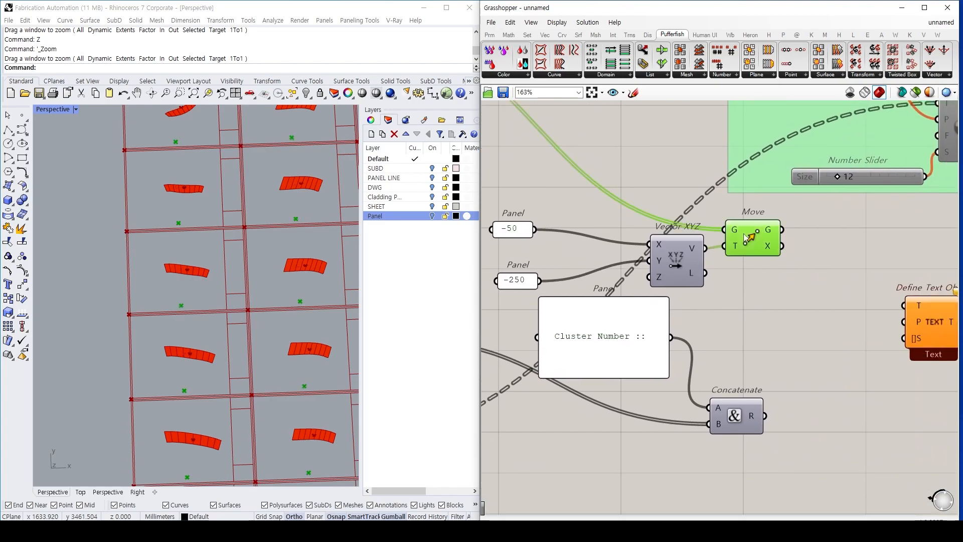
Connect Move's G output to Define Text Object's P input and the cluster Concatenate's R output to its T input.
right_click_drag(803, 364, 744, 260)
left_click_drag(647, 177, 778, 339)
left_click_drag(628, 362, 801, 331)
Examine the cluster number labels on the sheets in the viewport and the dimension style input of Define Text Object.
scroll(261, 366, "up", 5)
scroll(231, 327, "down", 2)
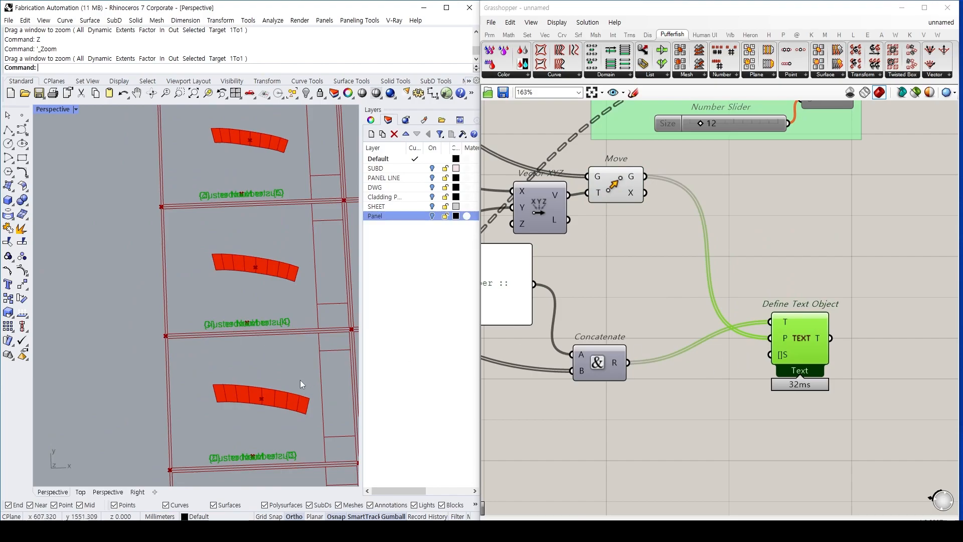
scroll(264, 326, "up", 5)
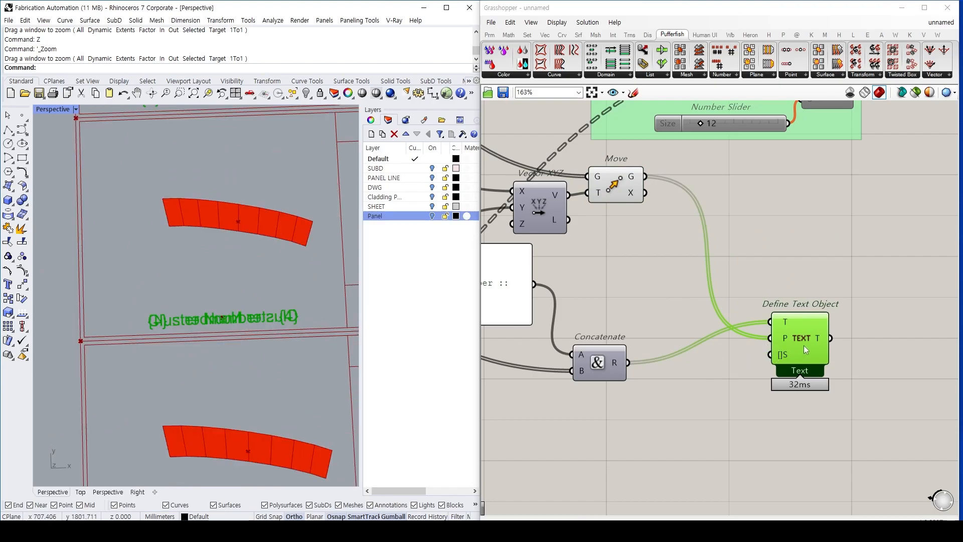
scroll(702, 327, "down", 2)
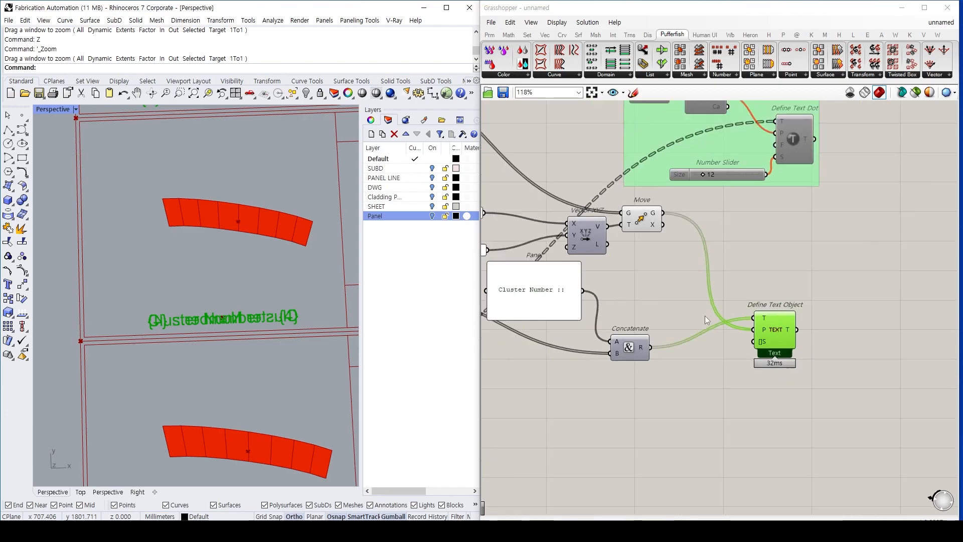
scroll(721, 329, "up", 1)
mouse_move(772, 314)
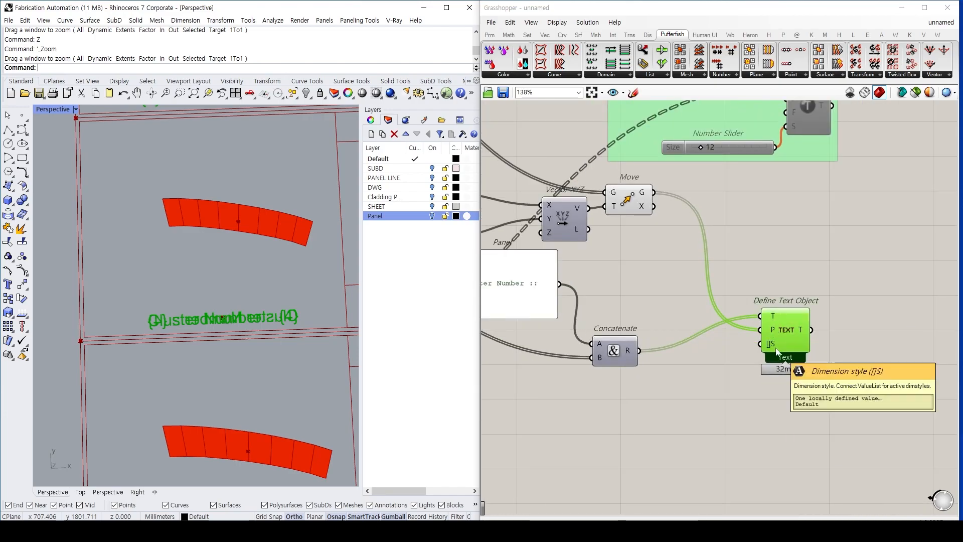
scroll(303, 307, "down", 5)
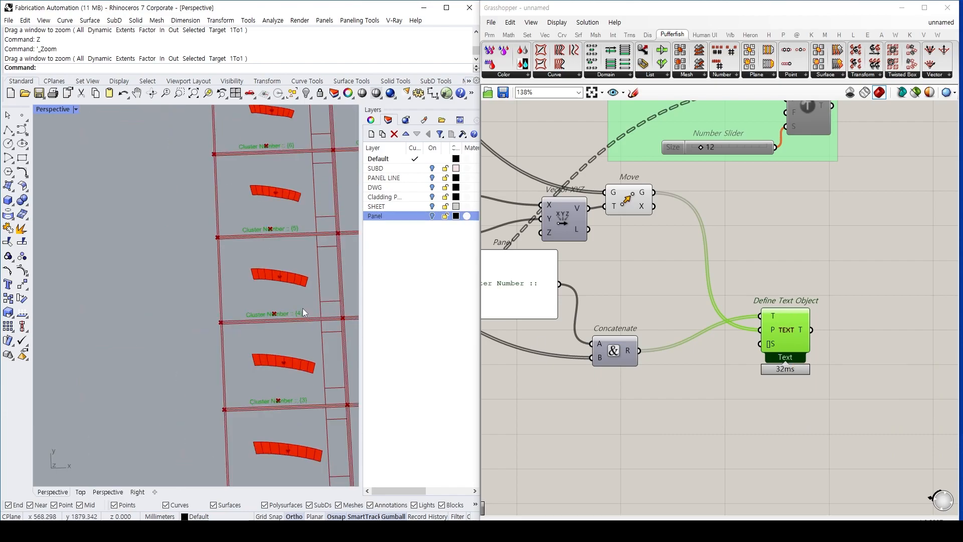
scroll(261, 291, "up", 2)
mouse_move(258, 306)
right_mouse_down()
mouse_move(258, 290)
mouse_move(217, 373)
right_mouse_up()
scroll(226, 257, "up", 4)
scroll(249, 271, "down", 4)
mouse_move(240, 245)
right_mouse_down("shift")
mouse_move(217, 320)
mouse_move(213, 418)
right_mouse_up("shift")
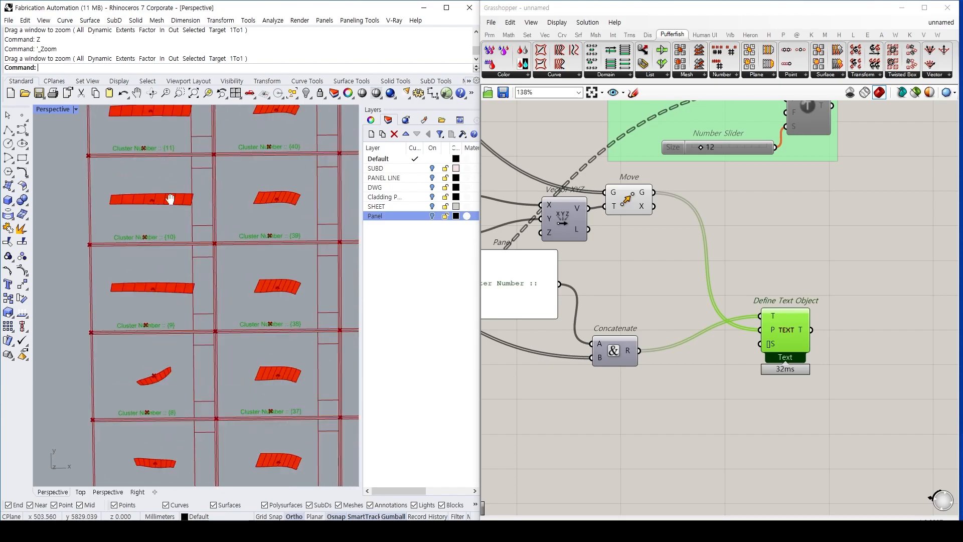
scroll(171, 245, "down", 3)
mouse_move(240, 283)
right_mouse_down("shift")
mouse_move(245, 269)
mouse_move(246, 277)
right_mouse_up("shift")
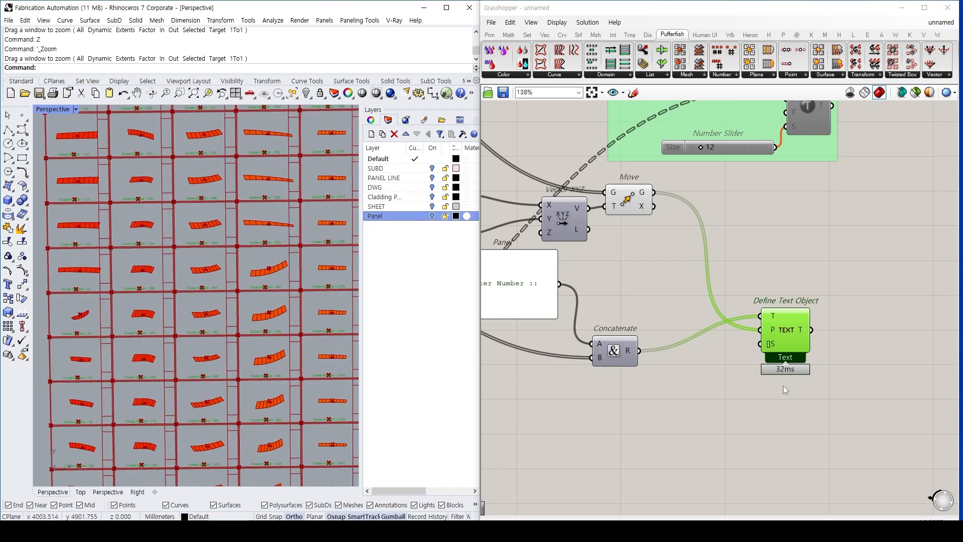
scroll(712, 301, "down", 2)
scroll(712, 298, "up", 2)
left_click_drag(723, 426, 645, 232)
left_click_drag(696, 207, 664, 292)
key("ctrl+e")
left_click_drag(829, 414, 788, 317)
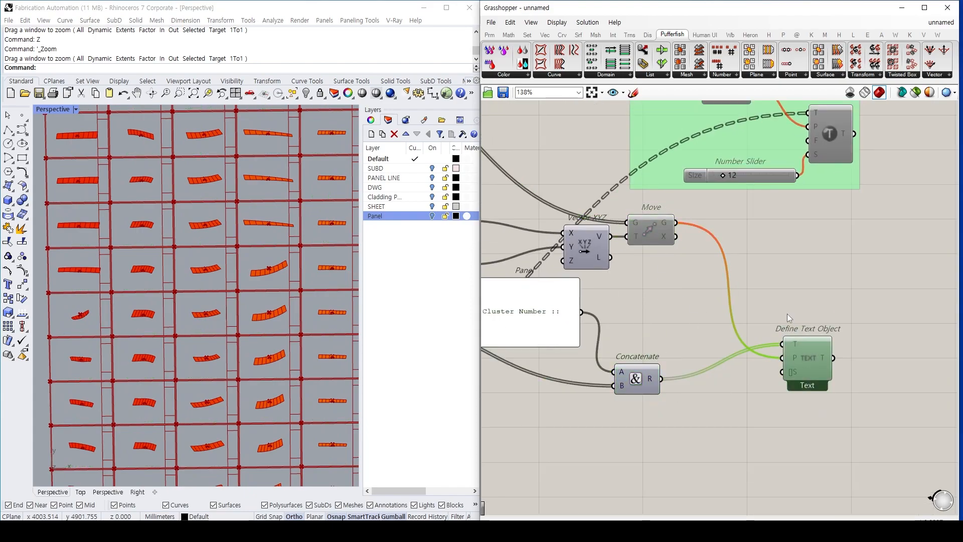
key("ctrl+e")
left_click(821, 301)
scroll(312, 276, "down", 5)
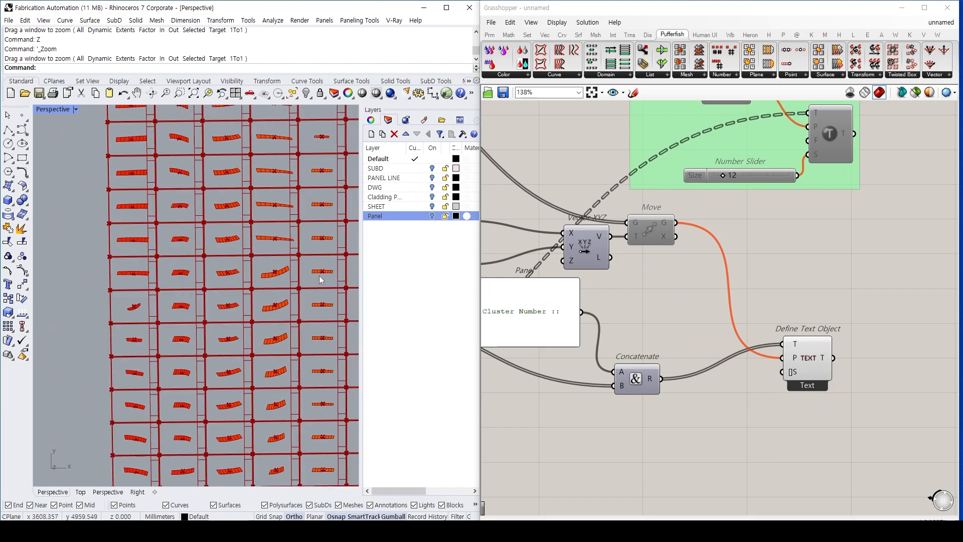
left_click_drag(841, 396, 795, 346)
left_click_drag(667, 260, 648, 235)
key("ctrl+e")
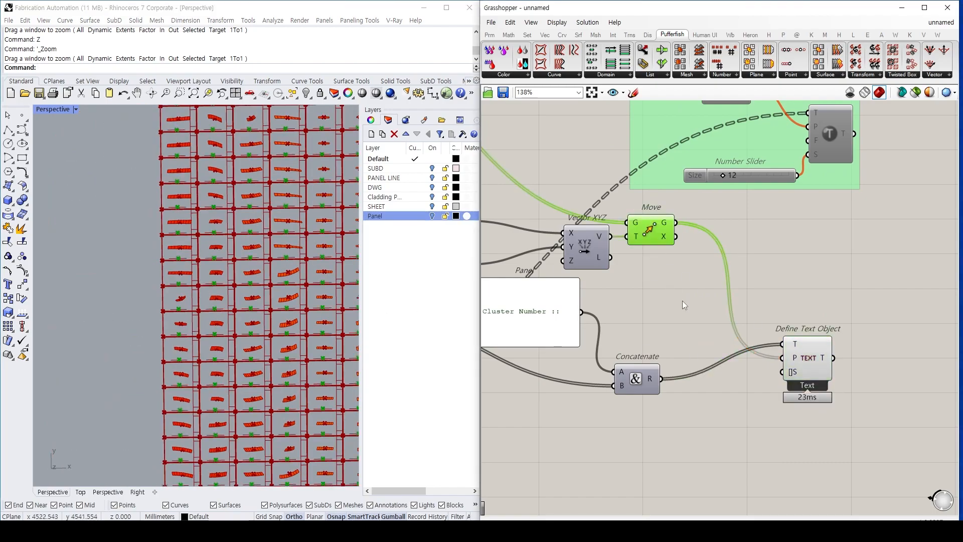
Hide the preview of the Move component and check the sheet labels in the viewport.
right_click_drag(679, 308, 696, 315)
left_click_drag(693, 284, 666, 238)
key("ctrl+q")
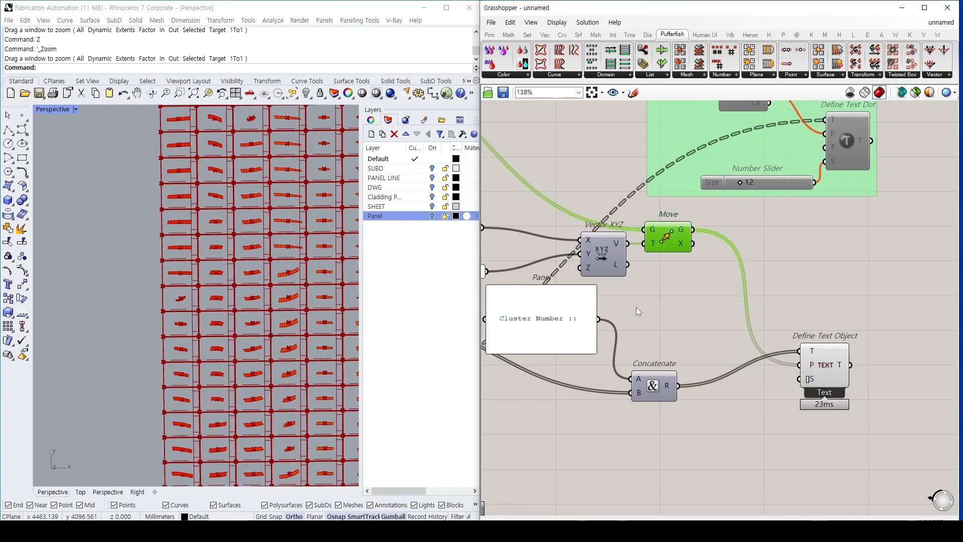
scroll(198, 290, "up", 5)
scroll(197, 291, "up", 3)
scroll(234, 325, "down", 2)
Add a Mesh Edges component, connect Orient's G output to its M input, and hide Orient's preview.
right_click_drag(754, 217, 696, 329)
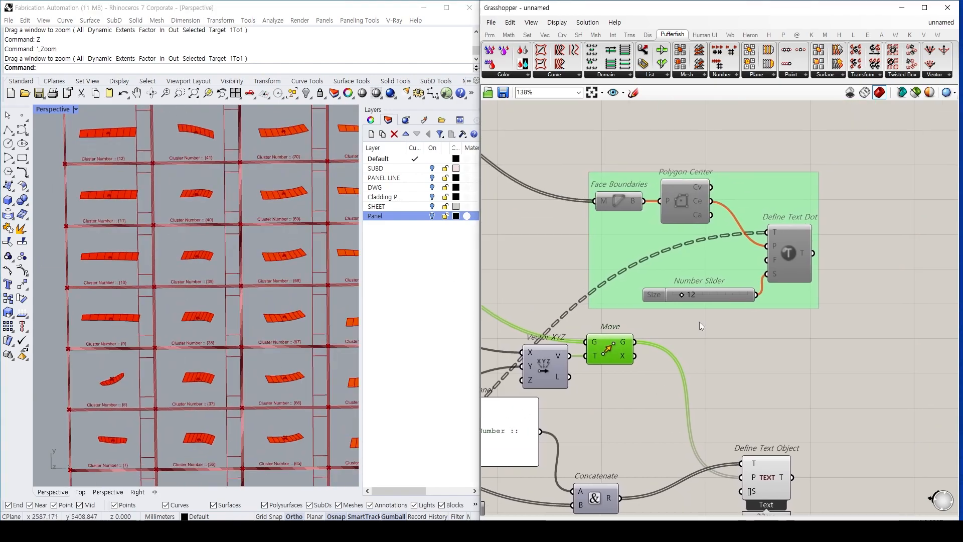
scroll(717, 212, "down", 3)
right_click_drag(836, 140, 778, 326)
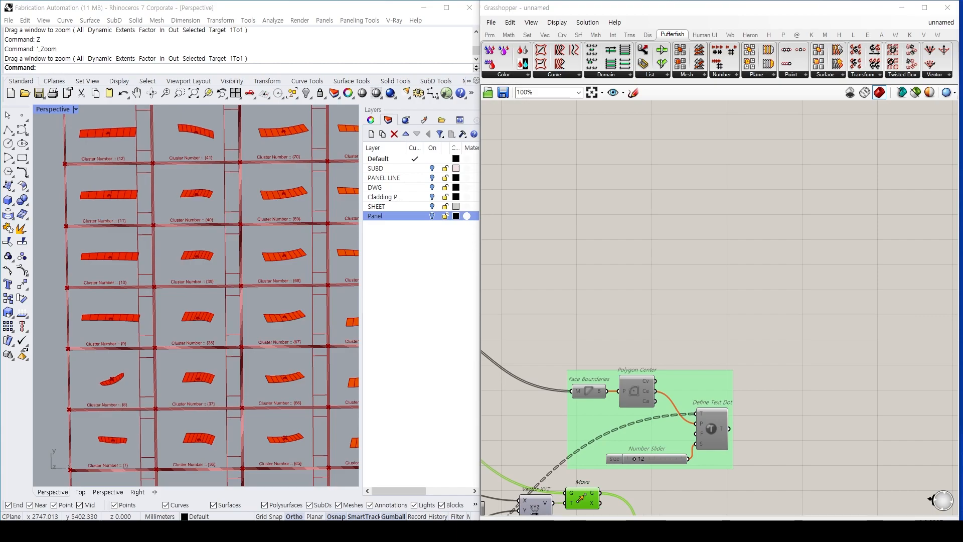
left_click(632, 301)
right_click_drag(637, 296, 670, 264)
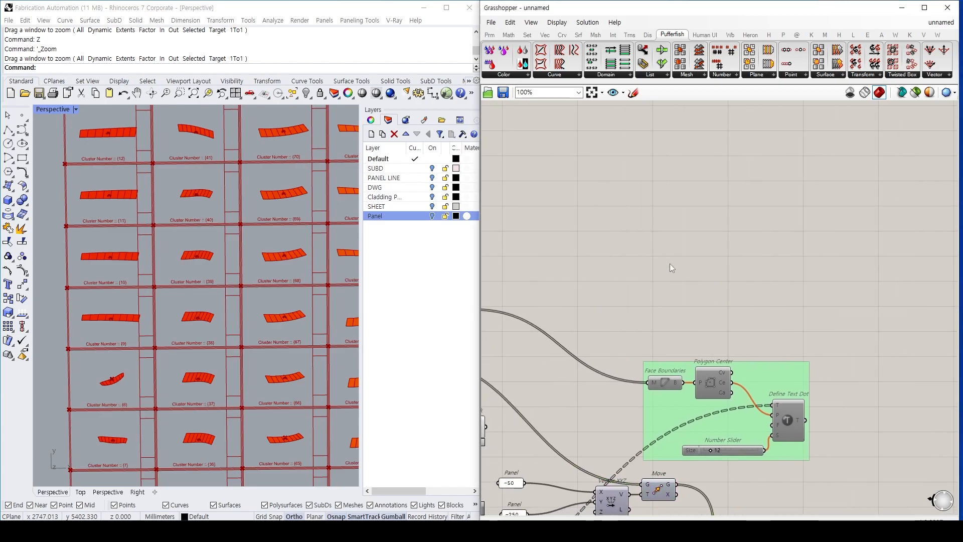
right_click_drag(669, 225, 712, 244)
scroll(711, 244, "down", 2)
right_click_drag(591, 330, 683, 273)
scroll(671, 276, "up", 3)
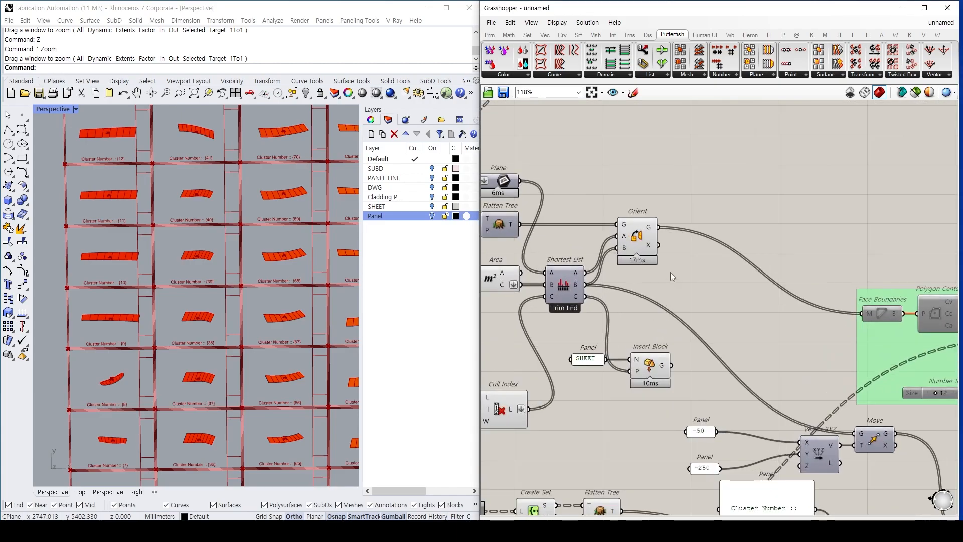
scroll(668, 274, "down", 1)
right_click_drag(632, 234, 655, 258)
right_click_drag(711, 271, 685, 281)
right_click_drag(660, 216, 677, 226)
left_click_drag(699, 227, 657, 312)
scroll(733, 235, "up", 2)
double_click(755, 230)
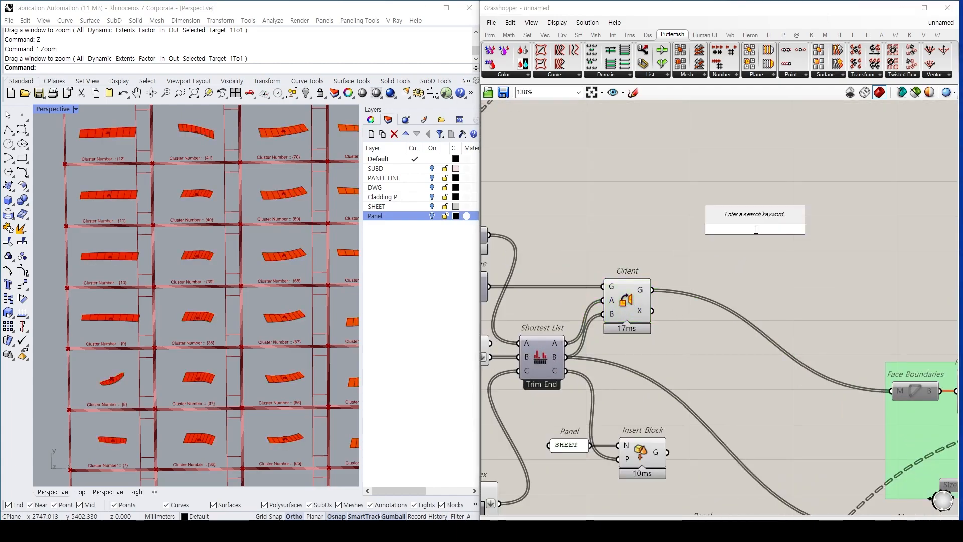
key("Escape")
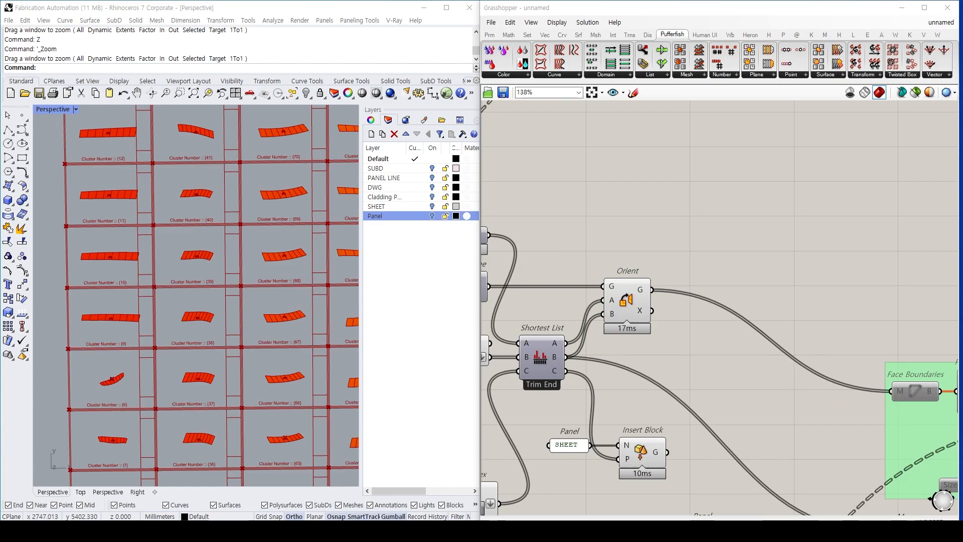
double_click(727, 257)
type("mesh")
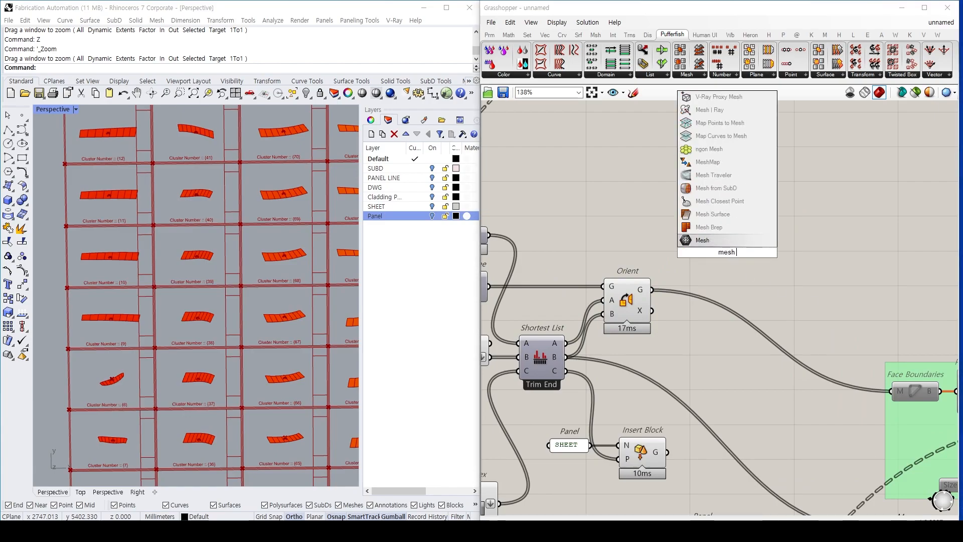
type(" edges")
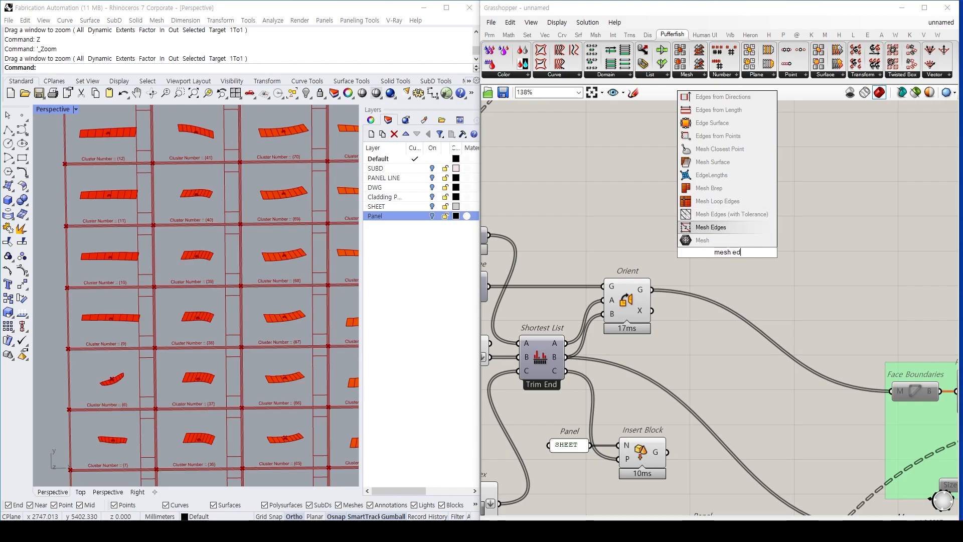
key("Return")
left_click_drag(652, 290, 725, 229)
left_click_drag(647, 348, 623, 302)
Add a Curve parameter, connect Mesh Edges' E1 and E2 outputs to it, and check the panel edges in the viewport.
right_click_drag(735, 257, 638, 255)
double_click(704, 254)
type("crv")
key("Return")
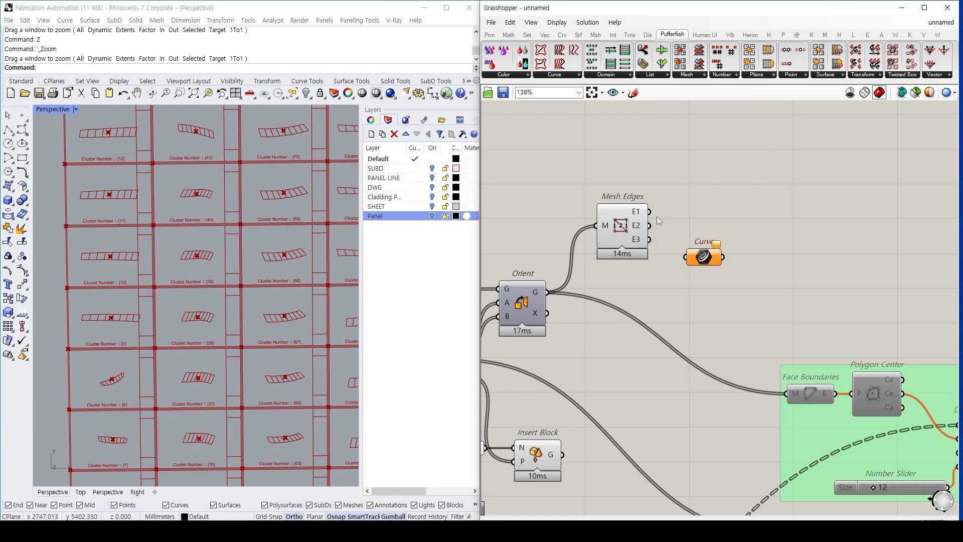
left_click_drag(693, 257, 693, 222)
left_click(260, 317)
scroll(260, 318, "up", 5)
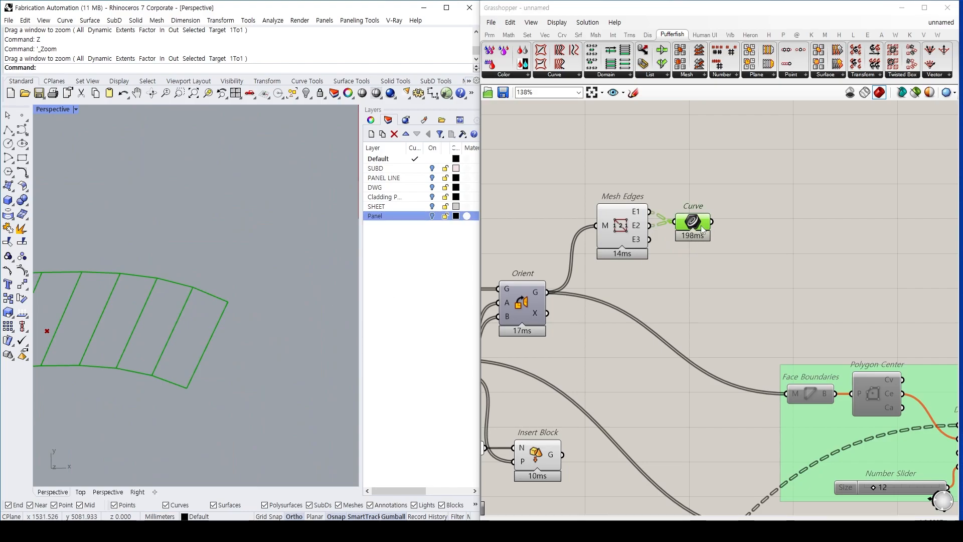
left_click_drag(702, 228, 695, 232)
Add a removeDuplicateLines component, connect the Curve parameter to its L input, and check the panel edges in the viewport.
double_click(746, 242)
type("re")
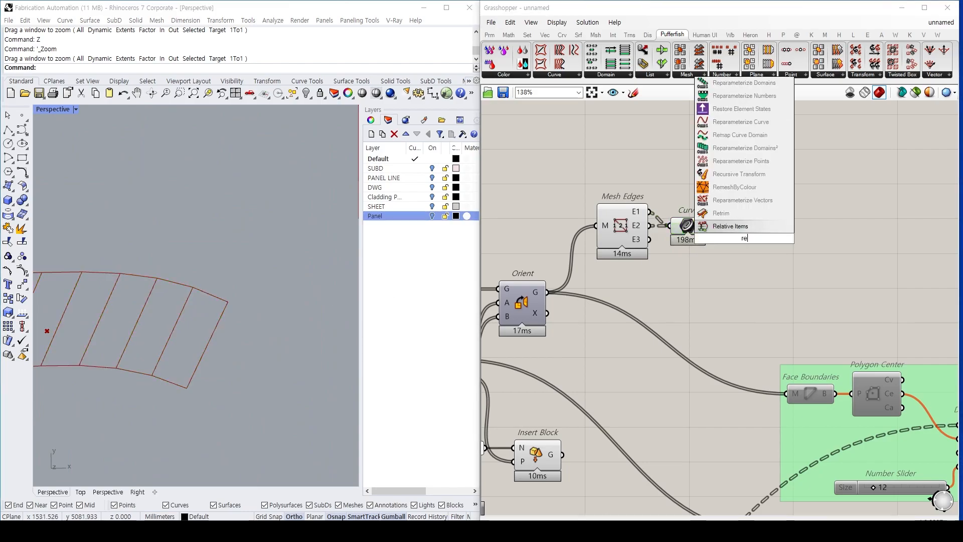
type("move d")
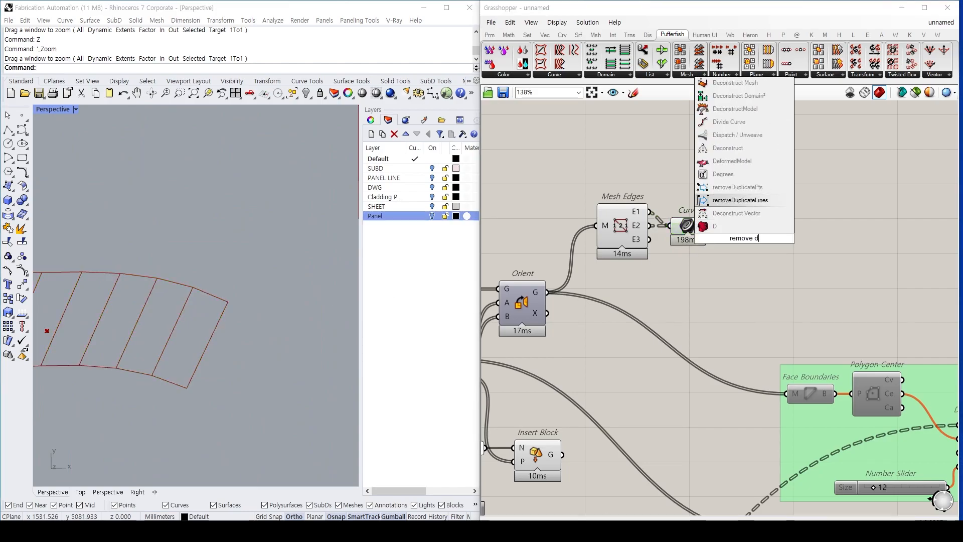
key("Return")
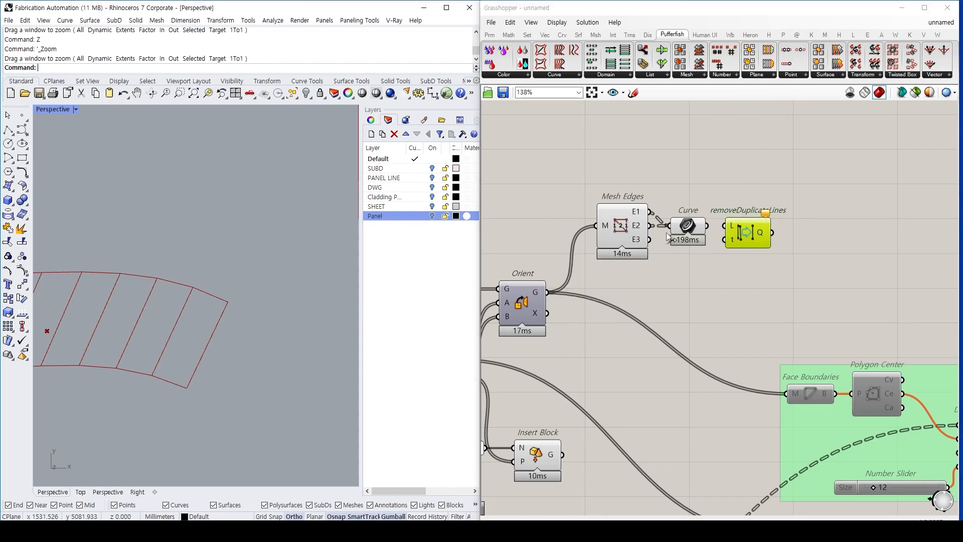
left_click_drag(707, 226, 724, 226)
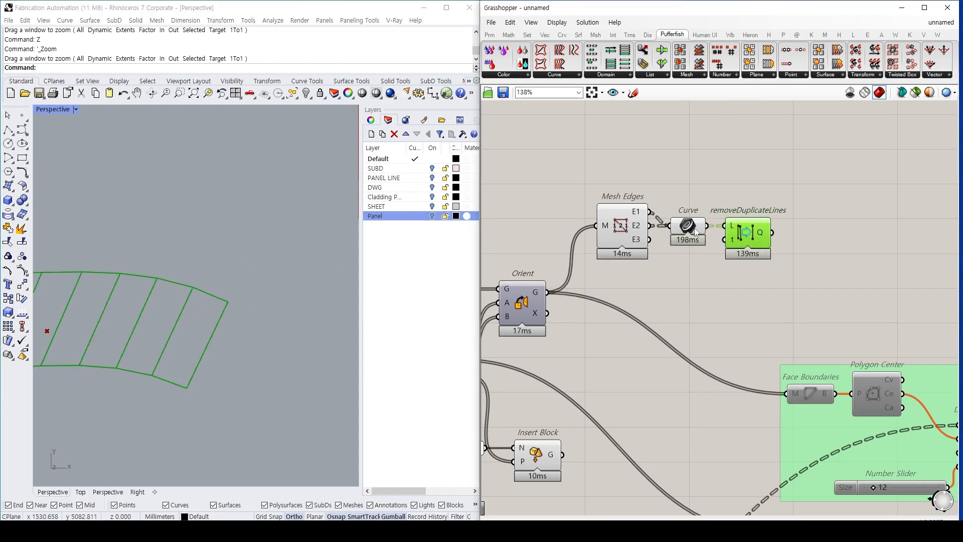
mouse_move(765, 231)
scroll(737, 281, "down", 2)
scroll(229, 299, "down", 5)
scroll(225, 290, "up", 5)
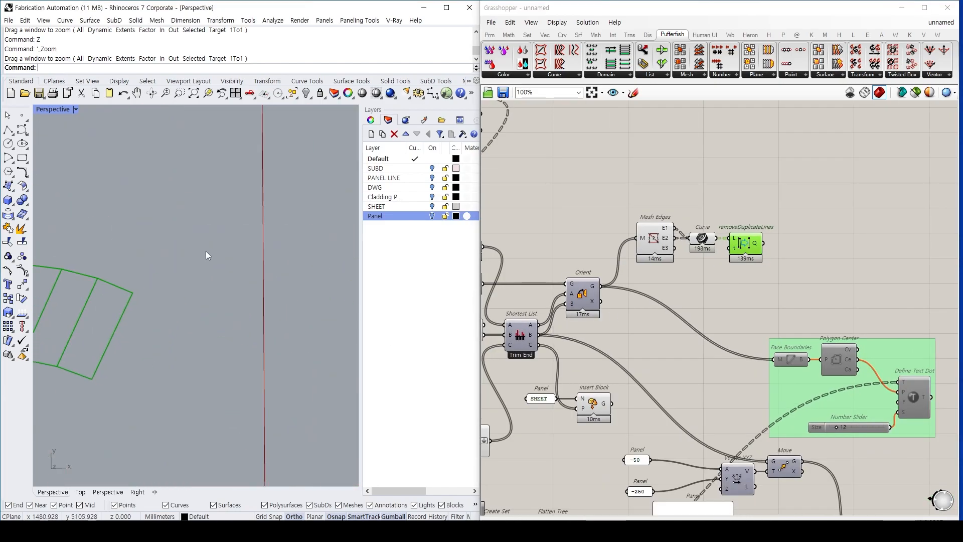
scroll(203, 255, "down", 2)
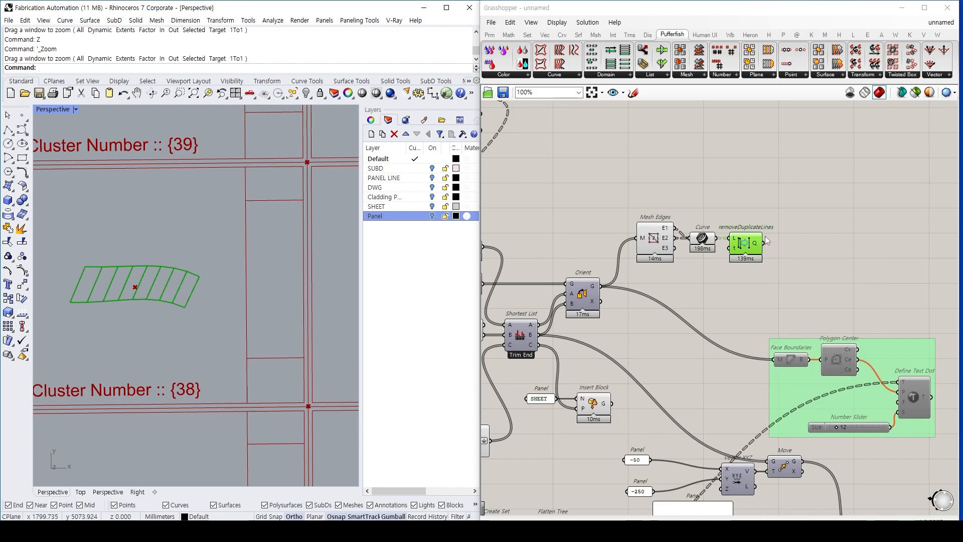
Add an Aligned Dimension component beside removeDuplicateLines.
left_click(792, 174)
left_click(490, 35)
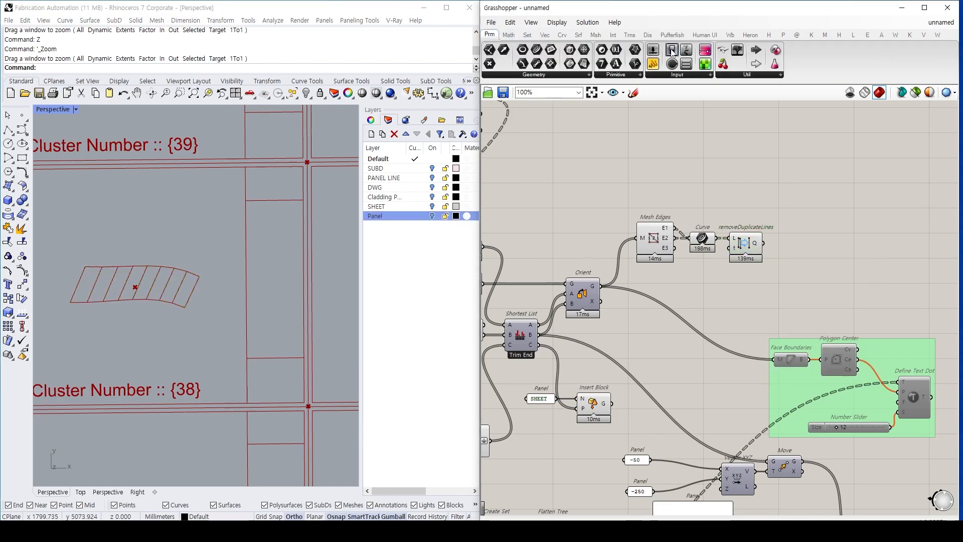
left_click(648, 34)
left_click(609, 74)
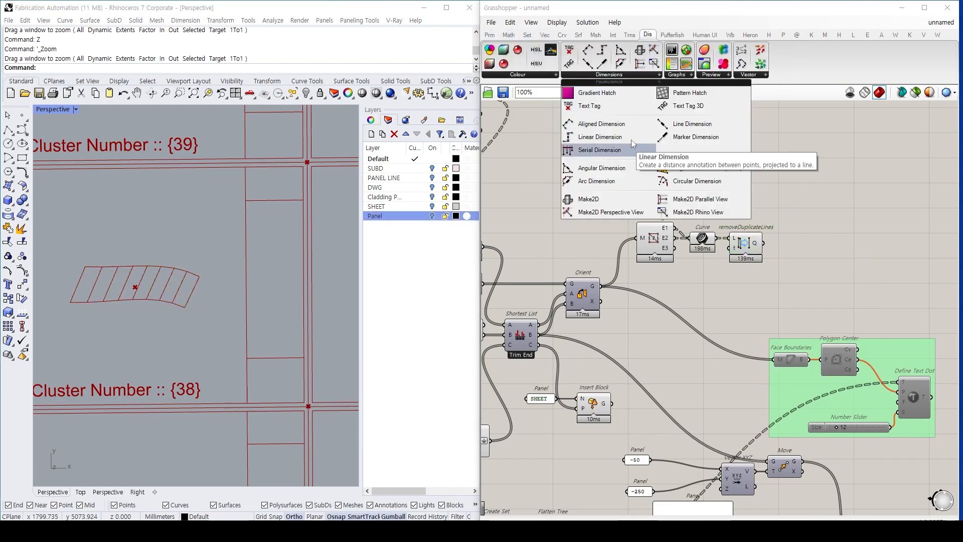
left_click_drag(630, 126, 814, 254)
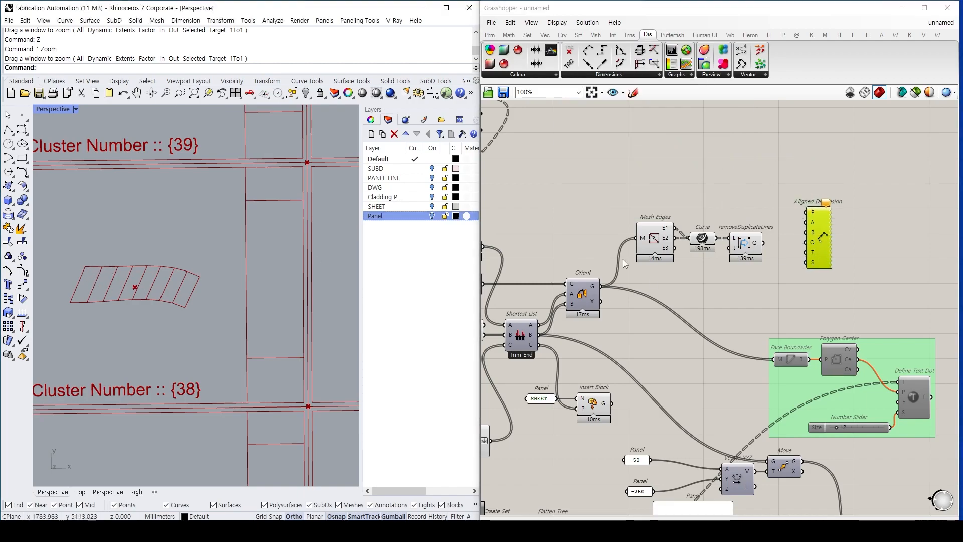
Add an End Points component and arrange it between removeDuplicateLines and Aligned Dimension.
double_click(721, 178)
type("end poin")
key("Return")
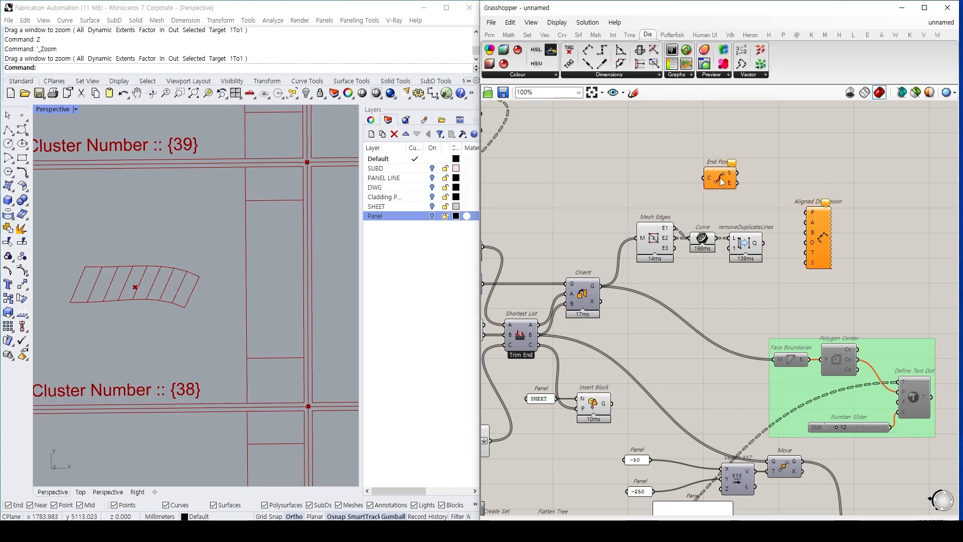
right_click_drag(721, 178, 650, 182)
left_click_drag(746, 230, 797, 225)
left_click_drag(650, 184, 732, 234)
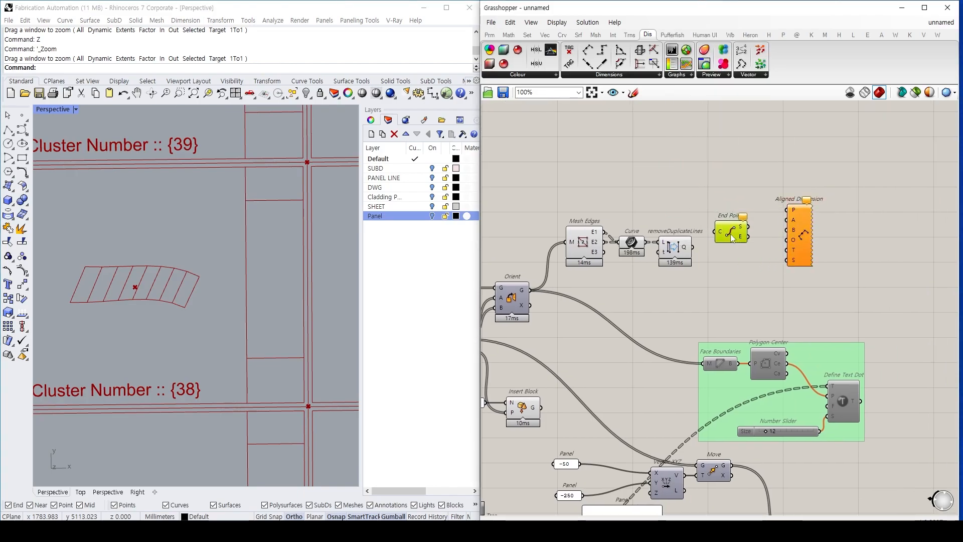
scroll(724, 237, "up", 2)
left_click_drag(835, 264, 835, 290)
left_click_drag(733, 233, 729, 265)
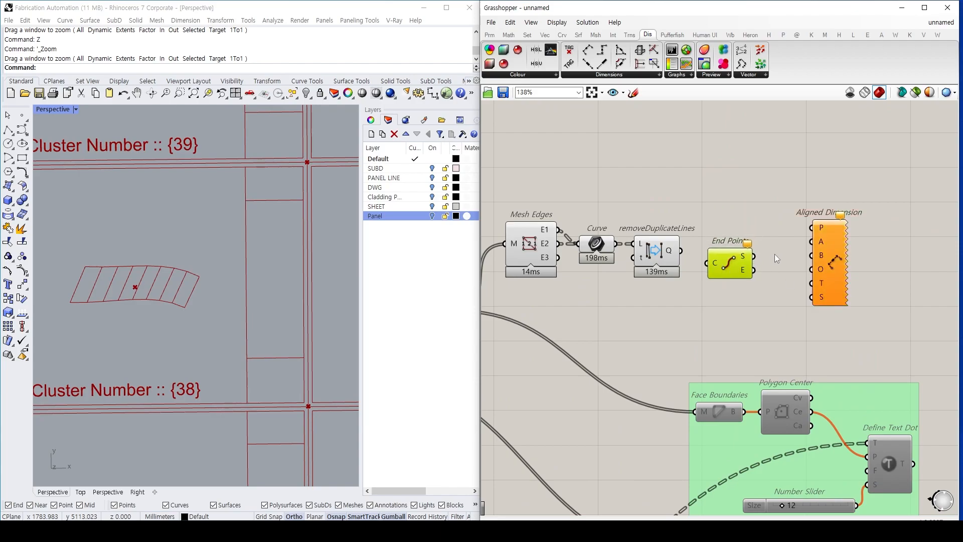
scroll(821, 253, "up", 3)
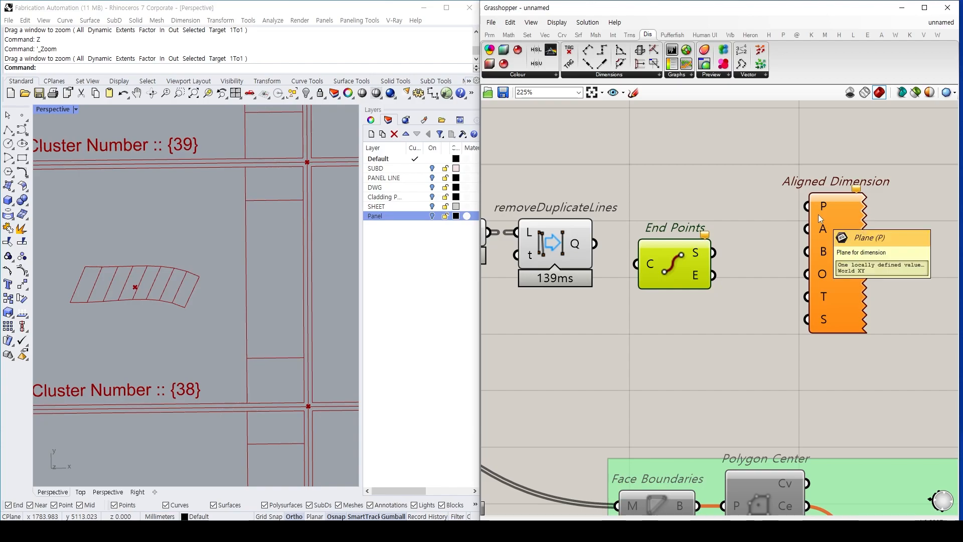
Connect removeDuplicateLines' Q output to End Points' C input, and End Points' S and E outputs to Aligned Dimension's A and B inputs.
scroll(191, 289, "down", 8)
left_click_drag(594, 244, 636, 264)
left_click_drag(703, 271, 809, 230)
middle_click(701, 210)
left_click_drag(706, 255, 807, 252)
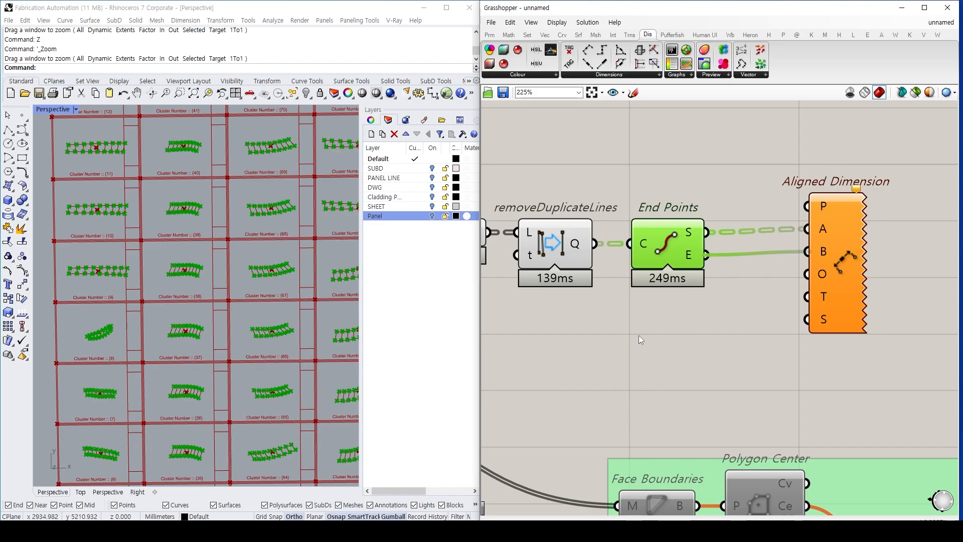
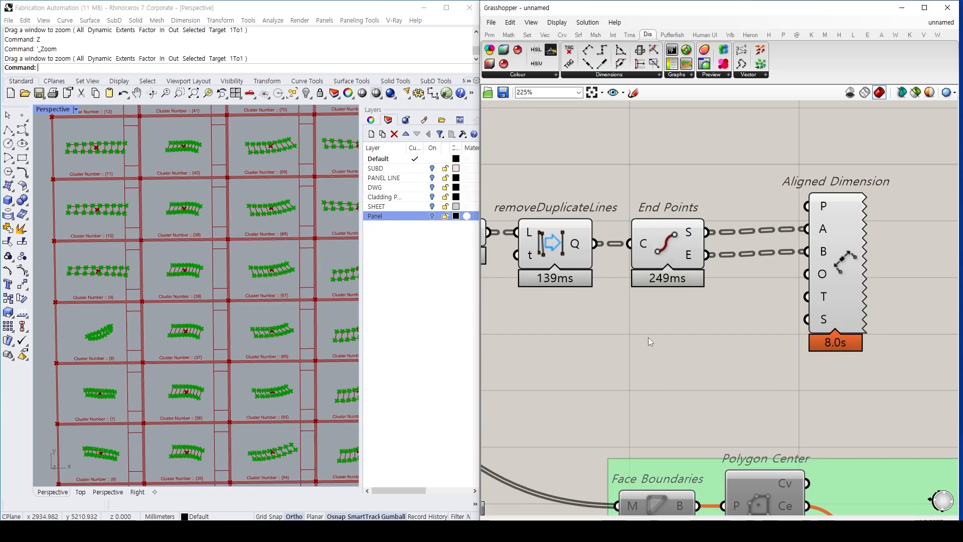
Add a number slider with the value 5 and connect it to Aligned Dimension's S input.
left_click(724, 341)
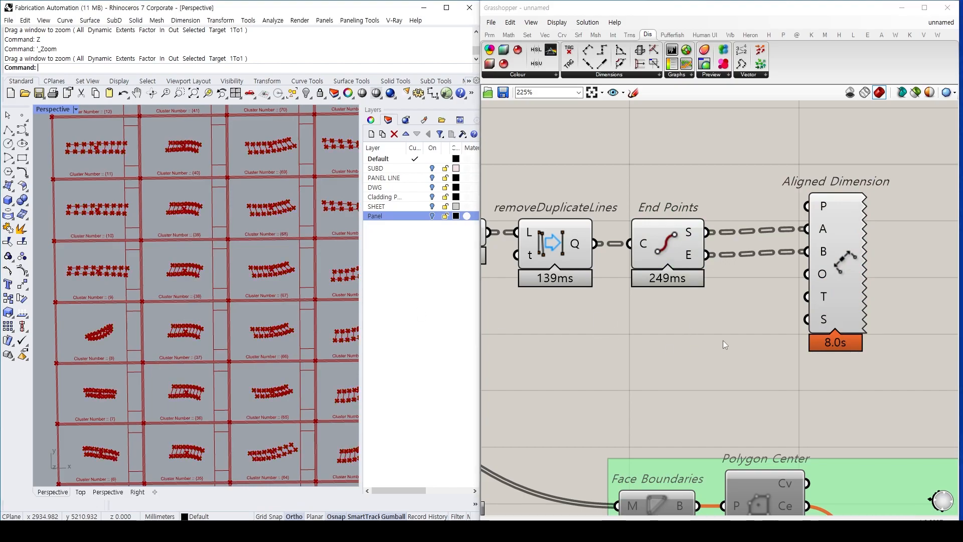
double_click(724, 341)
type("5")
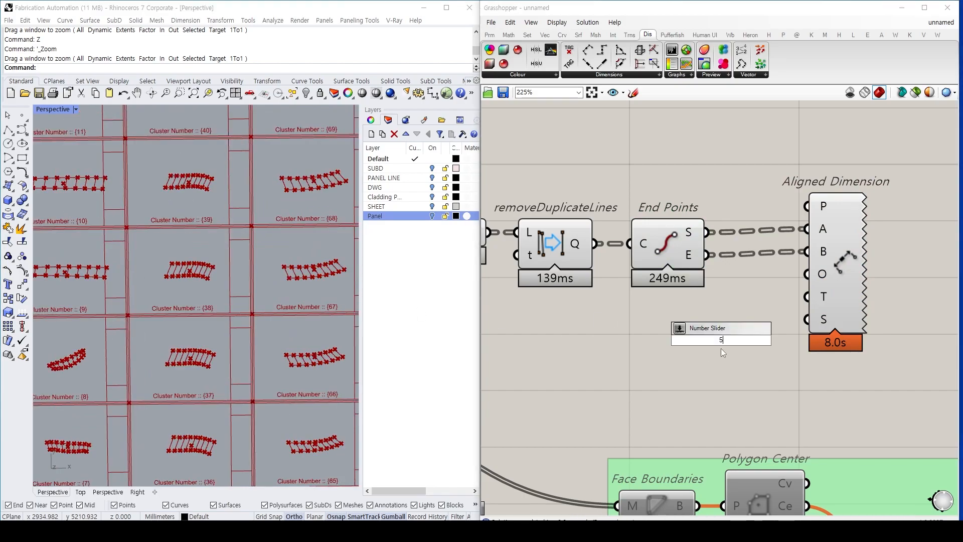
key("Return")
left_click_drag(721, 335, 673, 337)
left_click_drag(807, 325, 767, 343)
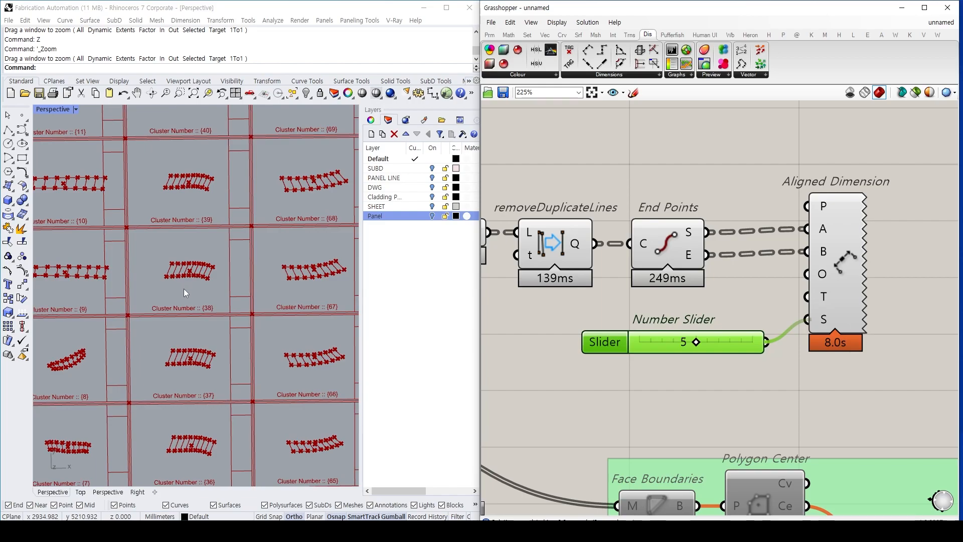
Examine the edge length dimensions on the unrolled panels of a cluster in the viewport.
left_click(187, 267)
scroll(188, 271, "up", 2)
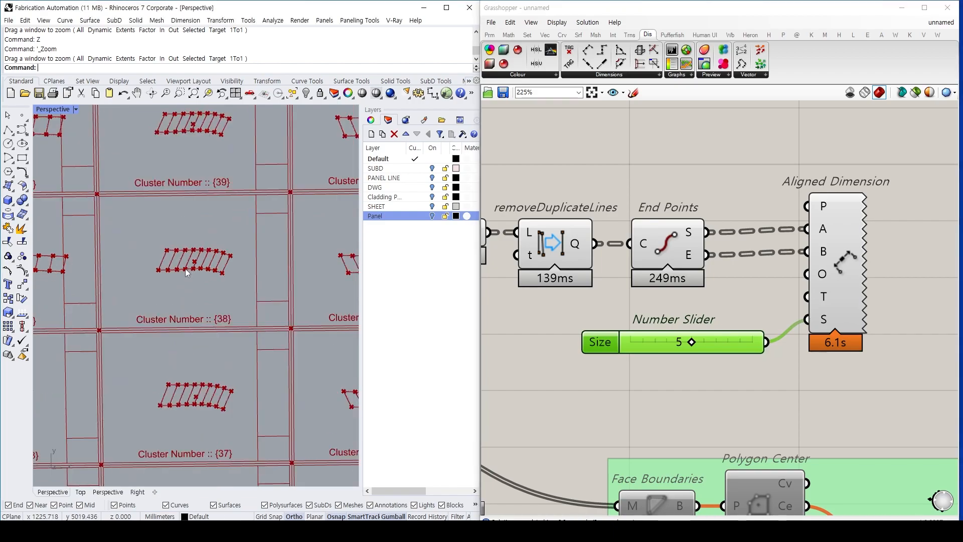
scroll(177, 276, "up", 2)
scroll(173, 266, "up", 2)
scroll(166, 250, "up", 2)
scroll(167, 252, "down", 3)
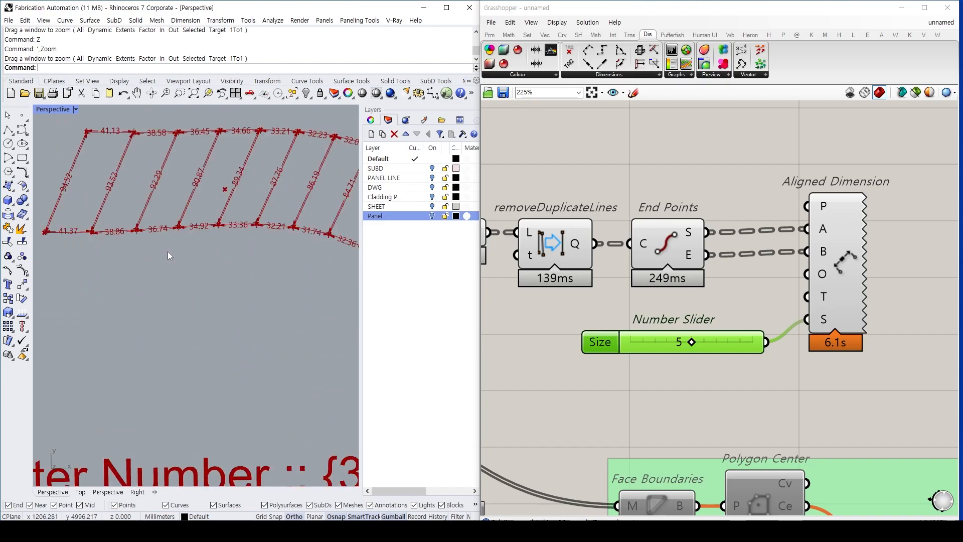
scroll(165, 246, "down", 2)
scroll(158, 228, "down", 3)
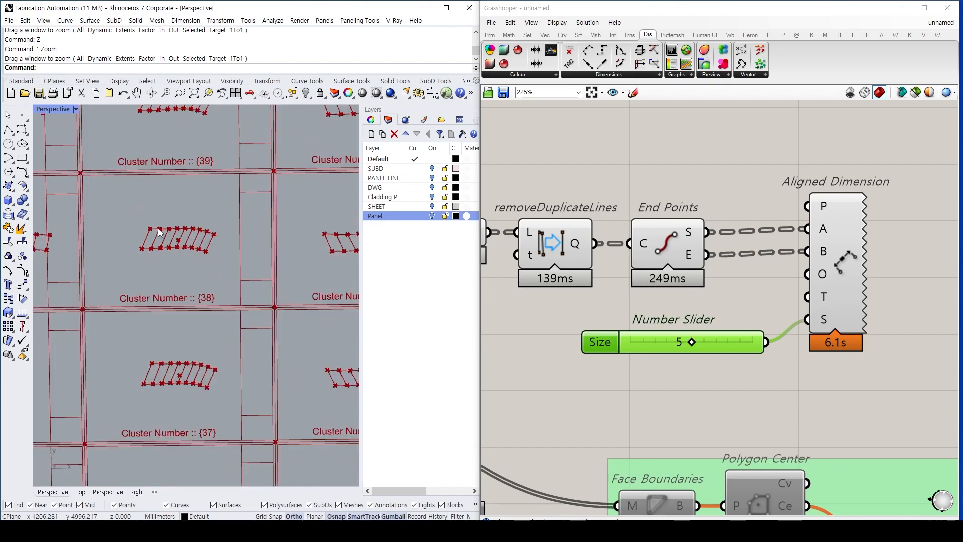
scroll(158, 228, "up", 3)
scroll(171, 243, "up", 2)
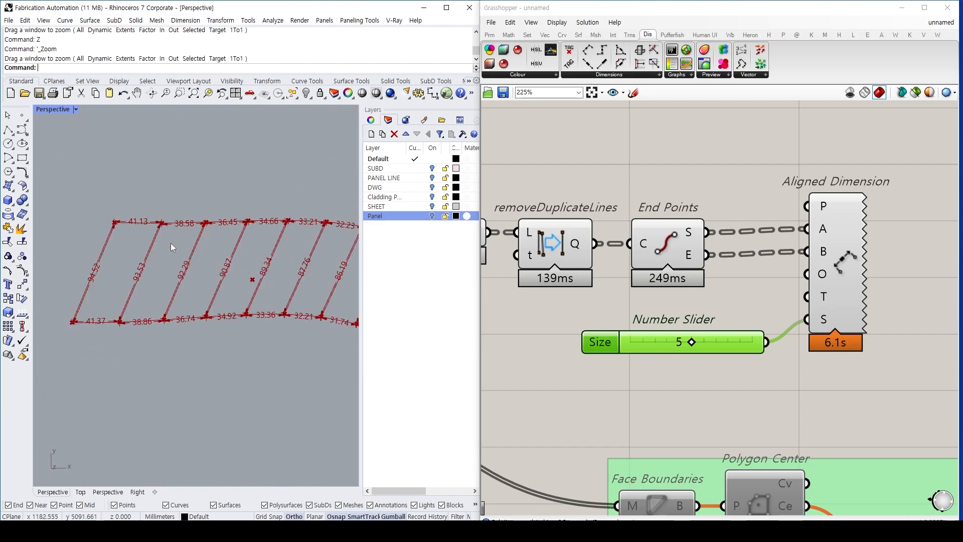
scroll(165, 249, "up", 2)
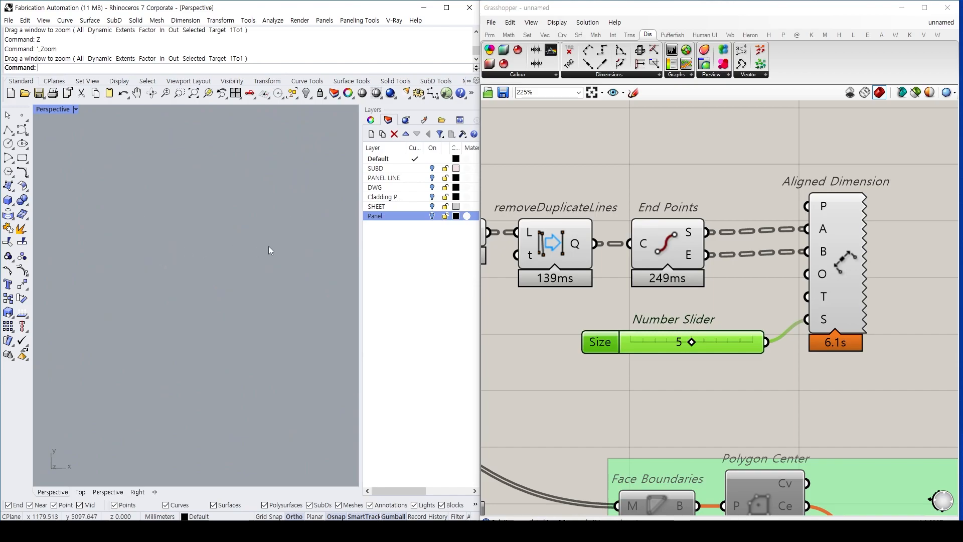
scroll(253, 246, "down", 2)
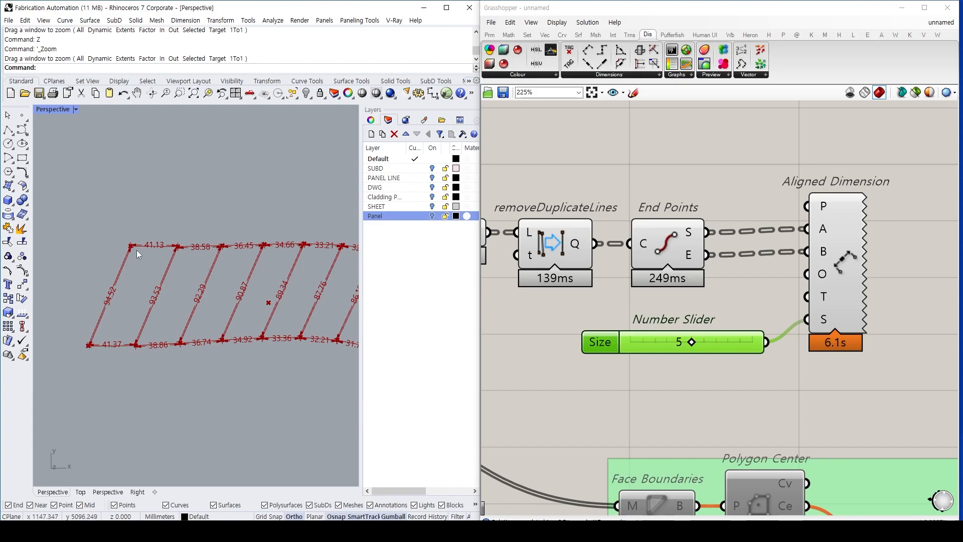
left_click_drag(131, 246, 95, 341)
left_click_drag(167, 257, 143, 330)
left_click_drag(821, 264, 819, 322)
mouse_move(813, 337)
left_mouse_down()
mouse_move(818, 347)
mouse_move(757, 368)
left_mouse_up()
key("Escape")
Disable the Aligned Dimension component and its Size slider.
left_click(760, 260)
left_click_drag(751, 239, 859, 382)
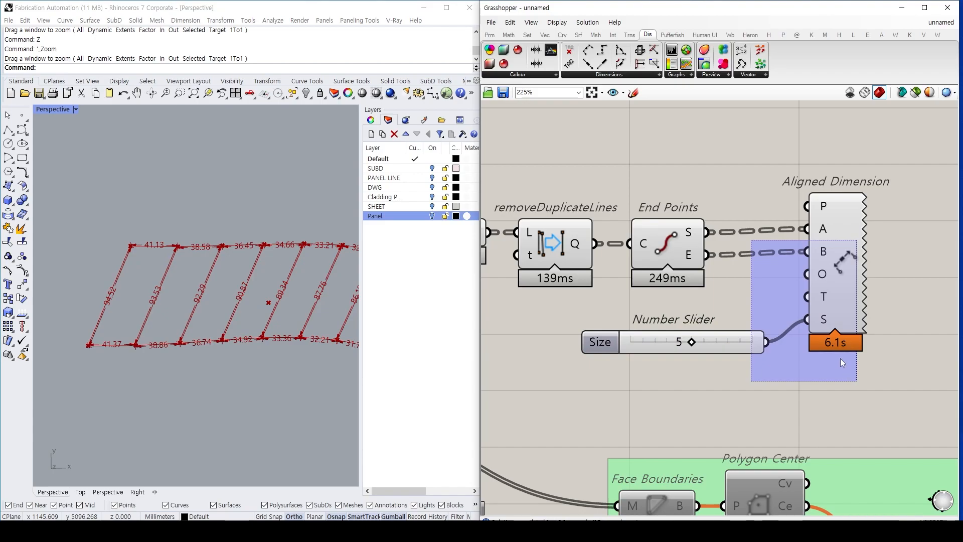
key("ctrl+e")
left_click(645, 183)
scroll(652, 200, "down", 6)
right_click_drag(698, 252, 819, 246)
scroll(705, 307, "up", 2)
right_click_drag(707, 316, 630, 249)
left_click_drag(663, 224, 780, 281)
left_click(704, 197)
right_click_drag(709, 208, 703, 246)
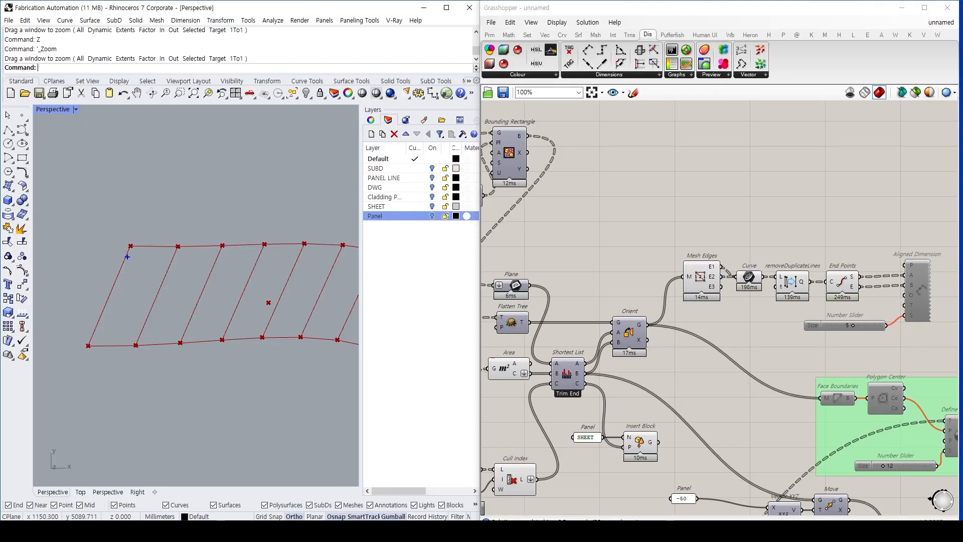
mouse_move(130, 246)
left_mouse_down()
mouse_move(84, 343)
mouse_move(138, 335)
mouse_move(168, 244)
mouse_move(137, 244)
left_mouse_up()
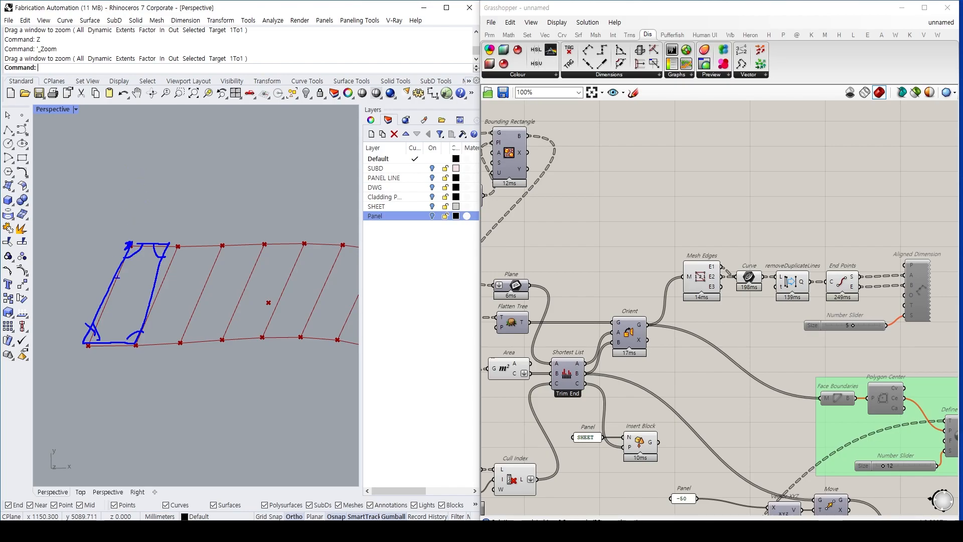
left_click_drag(99, 279, 161, 253)
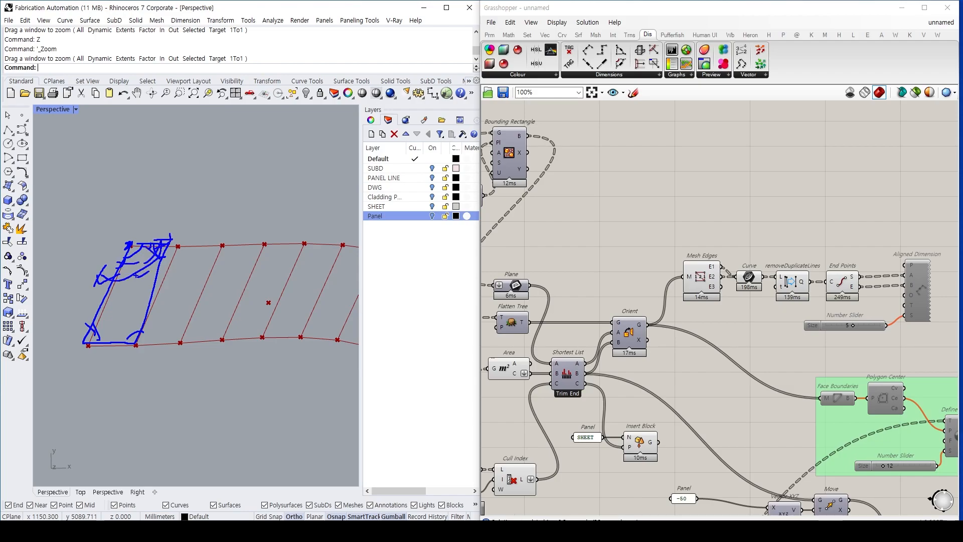
key("Escape")
Add a Mesh Explode component above Mesh Edges and connect Orient's G output to its M input.
double_click(741, 209)
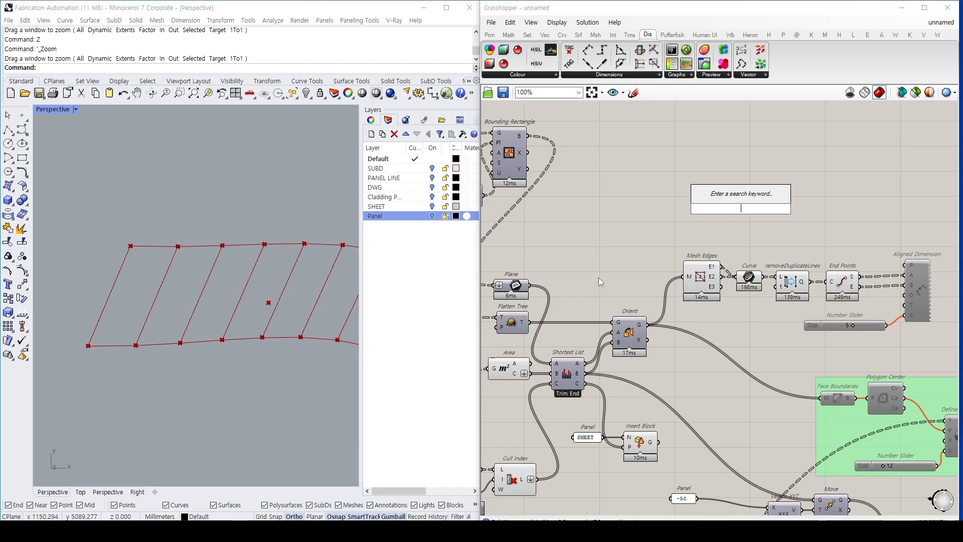
type("mesh")
key("Up")
key("Up")
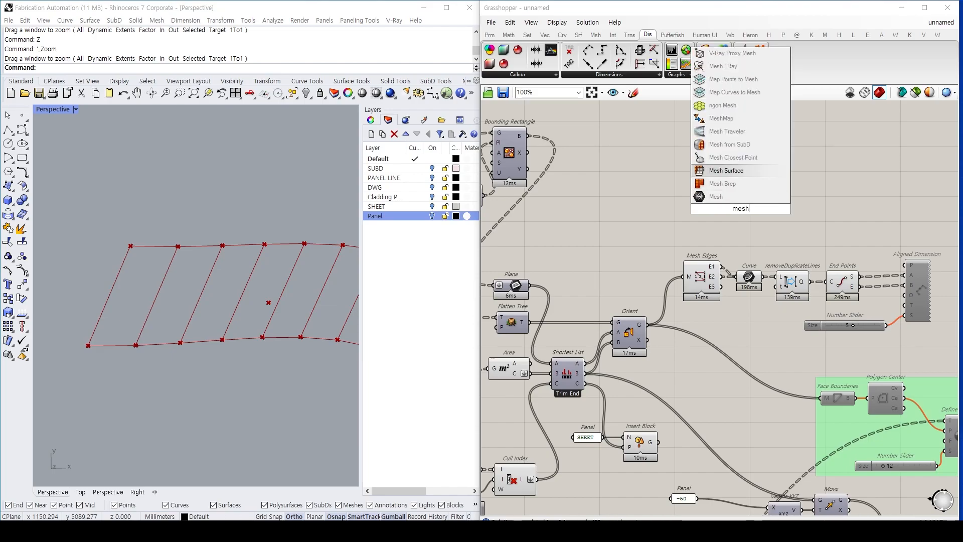
type("explo")
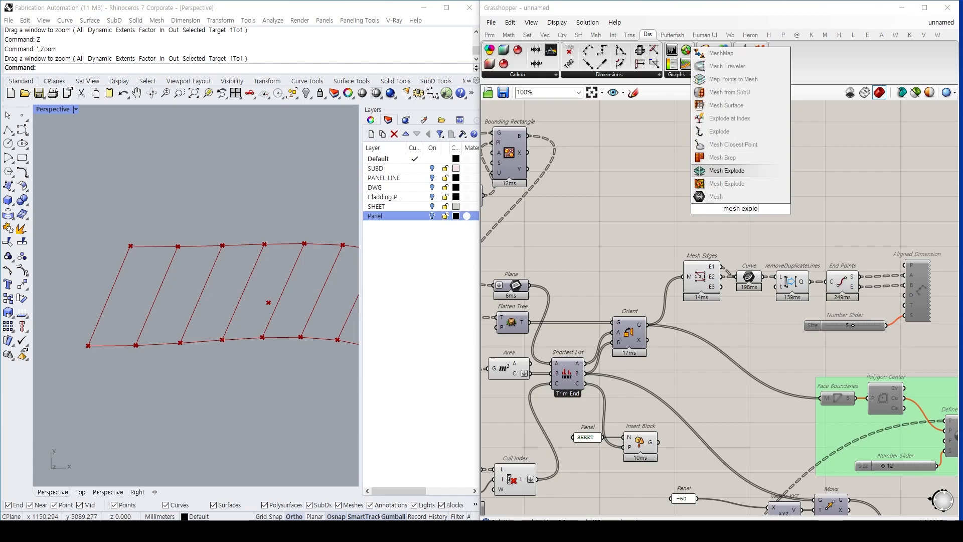
key("Down")
key("Return")
left_click_drag(648, 324, 673, 191)
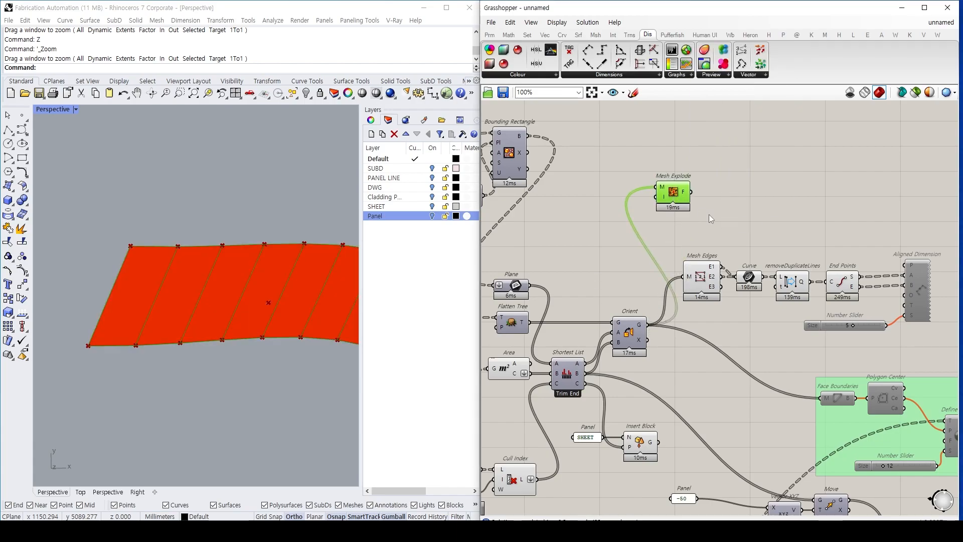
right_click_drag(714, 229, 683, 235)
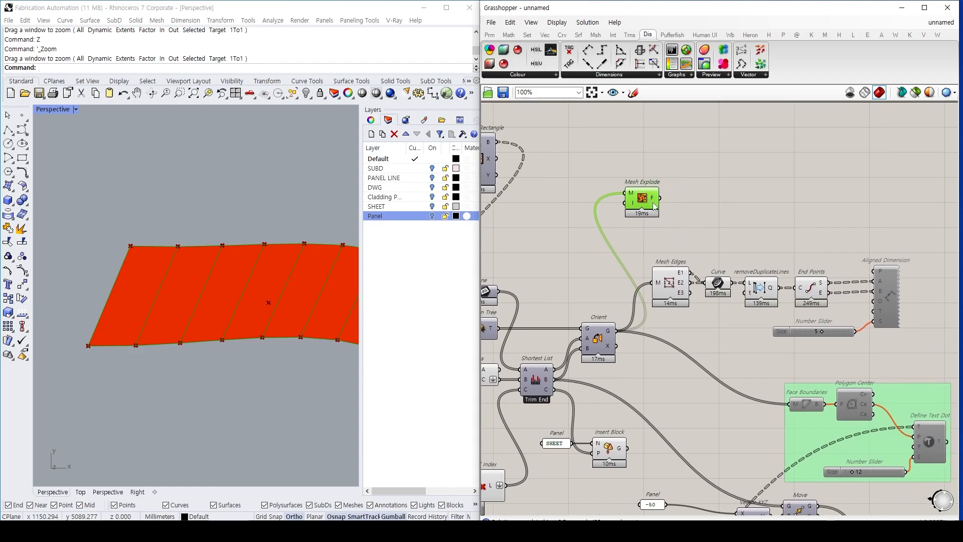
Add a Face Boundaries component, connect Mesh Explode's F output to its M input, and hide Mesh Explode's preview.
double_click(739, 188)
type("face")
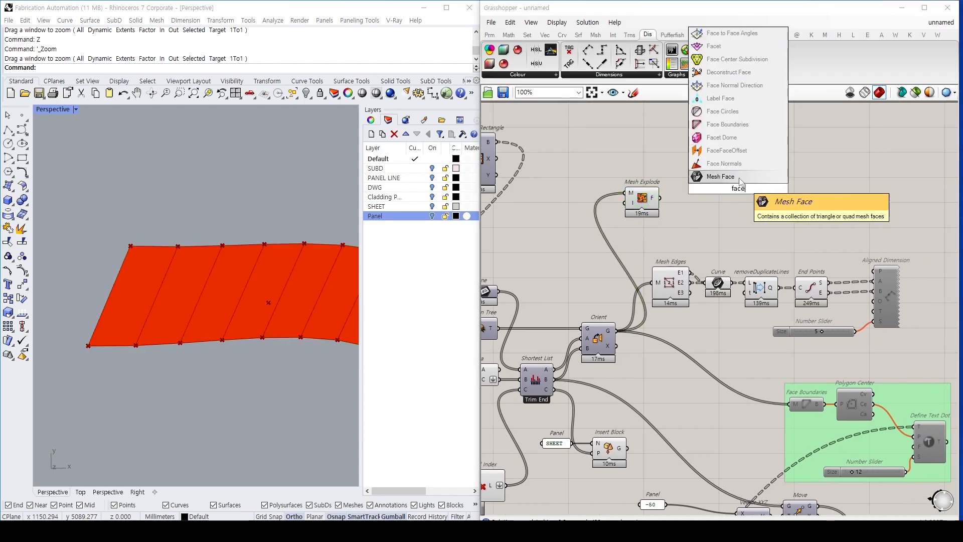
left_click(730, 125)
left_click_drag(660, 198, 705, 201)
left_click(633, 180)
left_click(638, 196)
left_click(676, 292)
key("ctrl+q")
Add an Explode component, connect Face Boundaries' B output to its C input, and hide Face Boundaries' preview.
double_click(777, 200)
type("explode")
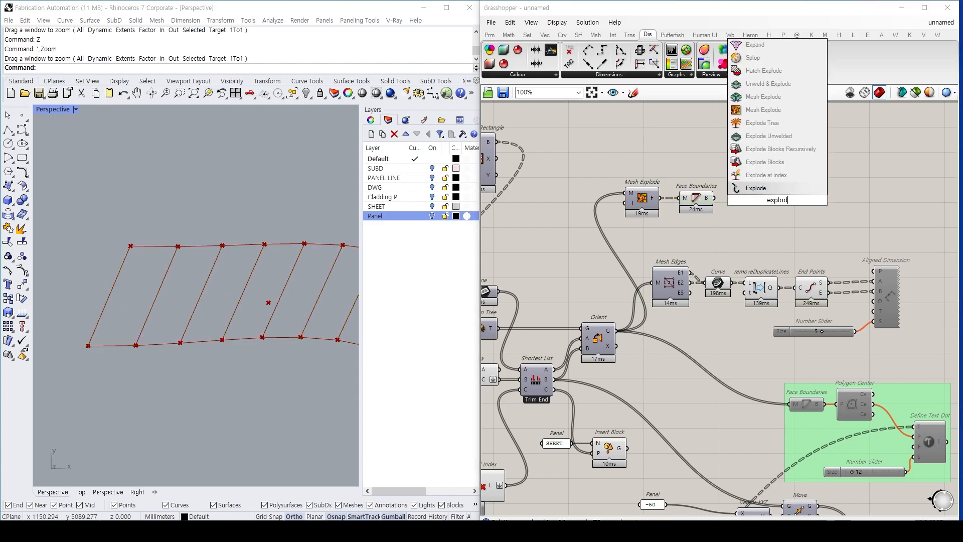
key("Return")
mouse_move(706, 203)
left_mouse_down()
mouse_move(761, 196)
mouse_move(703, 200)
left_mouse_up()
left_click_drag(768, 206, 747, 210)
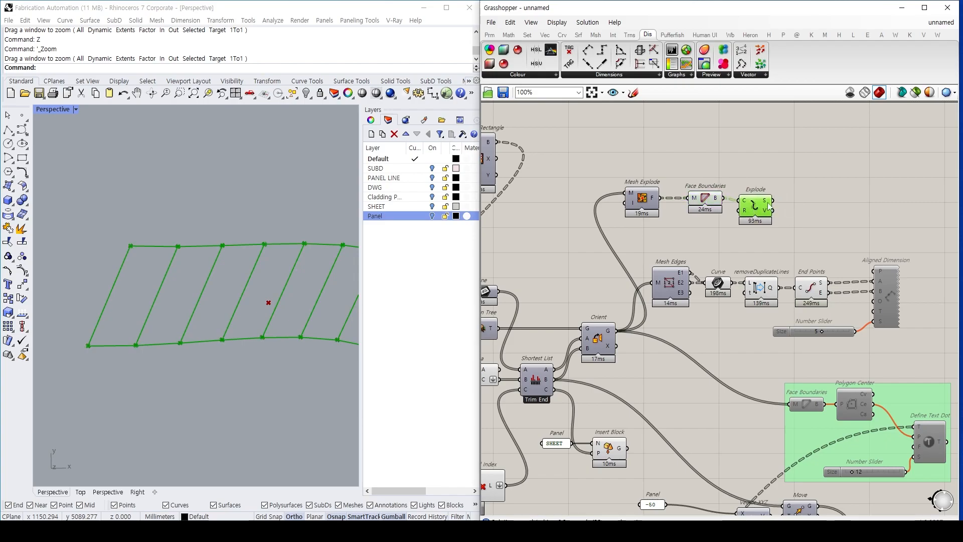
left_click_drag(684, 176, 728, 225)
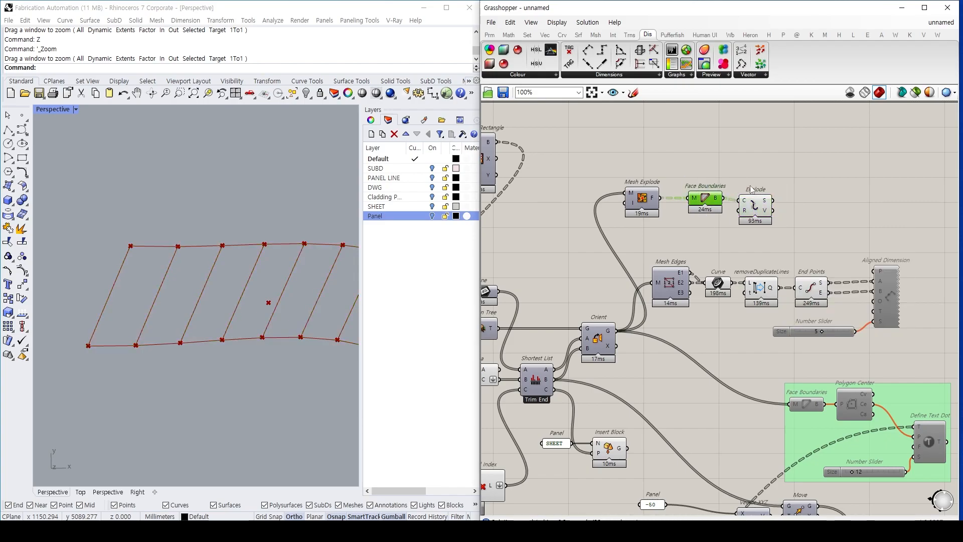
right_click_drag(776, 201, 692, 224)
left_click_drag(672, 234, 669, 231)
left_click(656, 217)
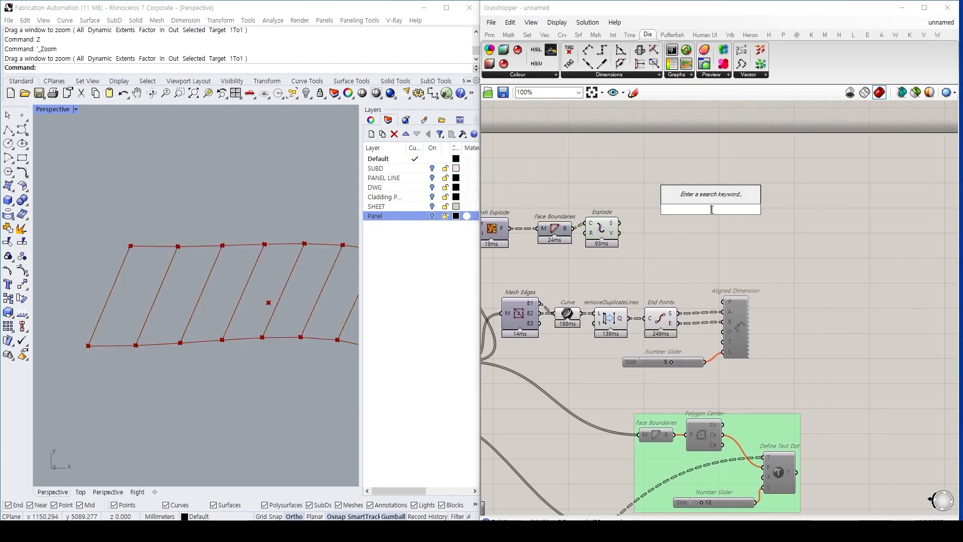
Add an Angular Dimension component on the canvas beyond Explode, above Aligned Dimension.
left_click(609, 74)
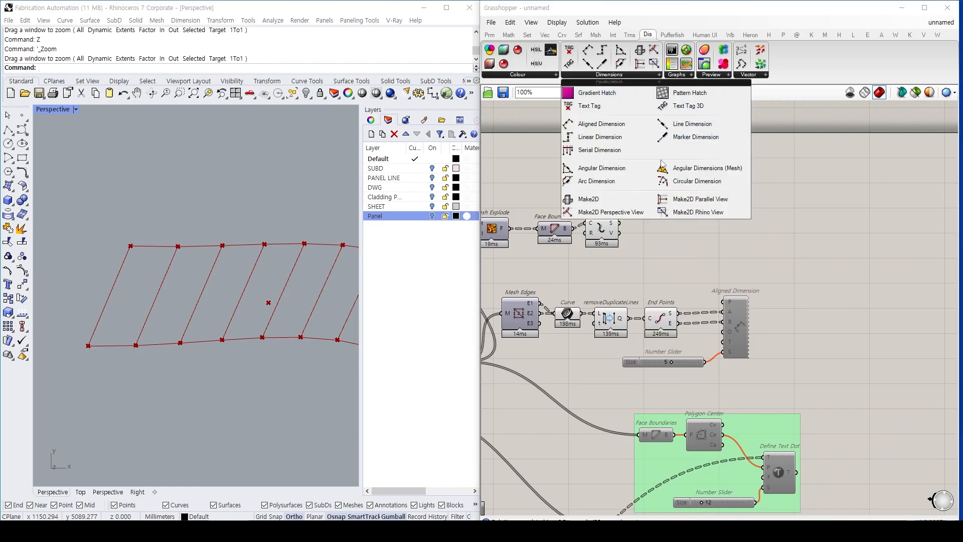
left_click(624, 170)
left_click(771, 199)
left_click_drag(763, 206, 753, 232)
scroll(658, 197, "up", 1)
right_click_drag(659, 197, 677, 214)
left_click(786, 263)
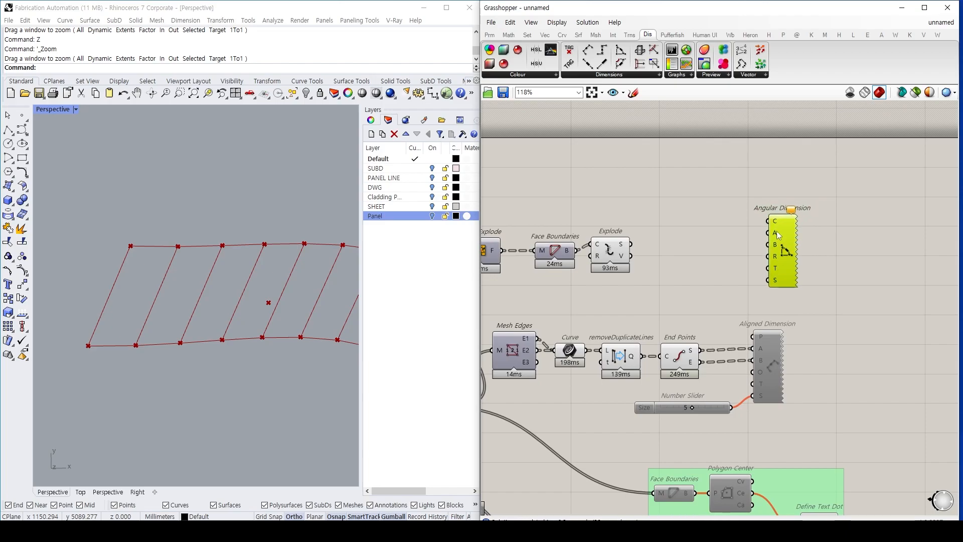
Add an End Points component between Explode and Angular Dimension.
scroll(784, 256, "up", 2)
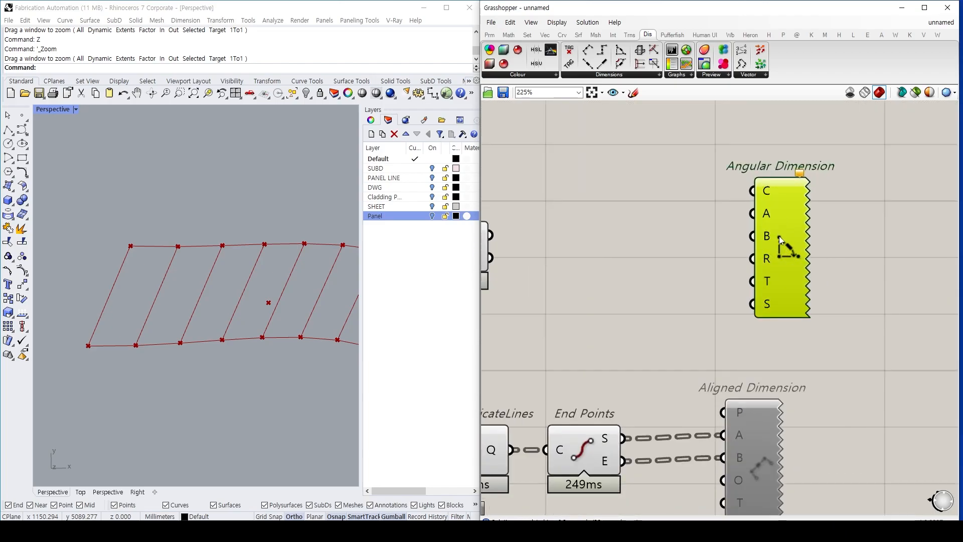
scroll(712, 204, "down", 1)
right_click_drag(640, 212, 683, 215)
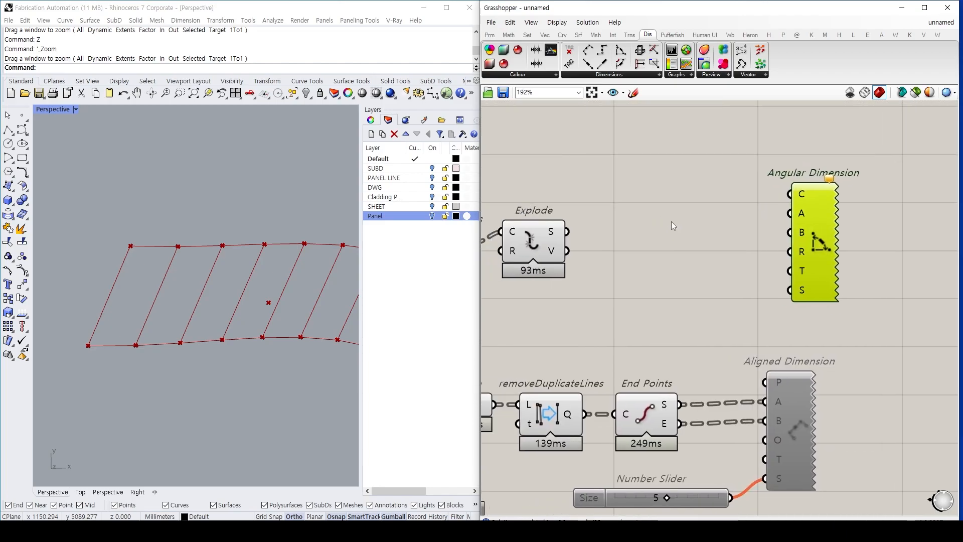
double_click(669, 263)
type("endpoint")
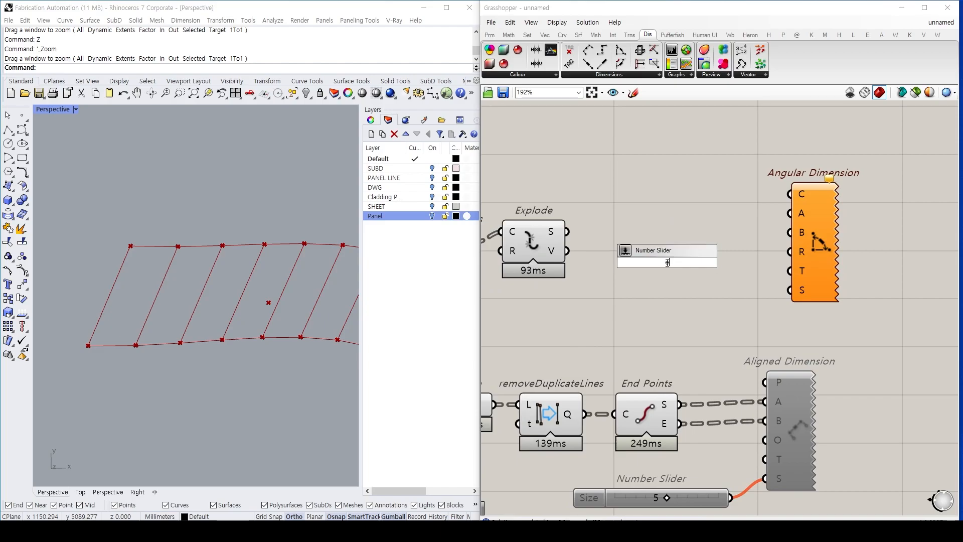
key("Return")
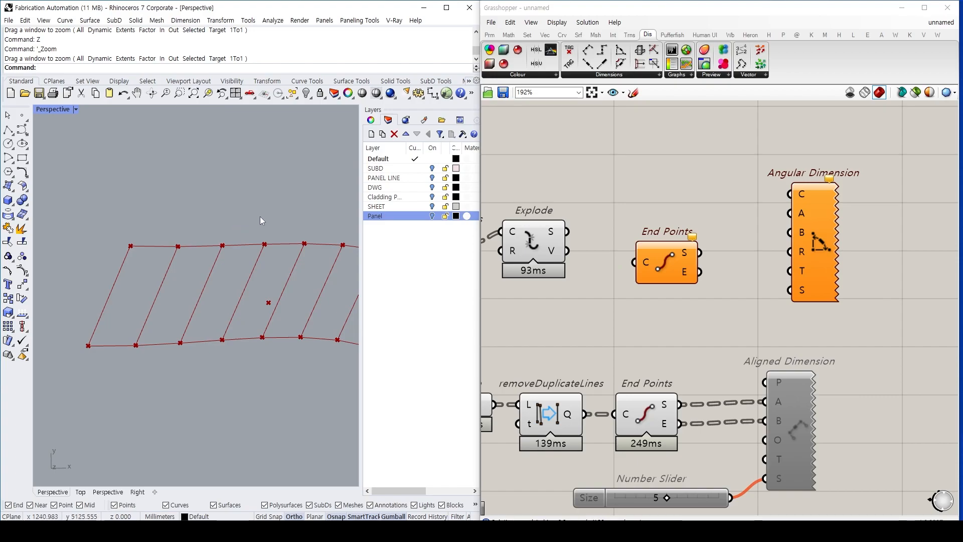
mouse_move(136, 345)
left_mouse_down()
mouse_move(173, 243)
mouse_move(180, 261)
mouse_move(123, 253)
mouse_move(93, 321)
mouse_move(111, 327)
left_mouse_up()
left_click_drag(92, 355, 145, 351)
left_click_drag(123, 346, 112, 373)
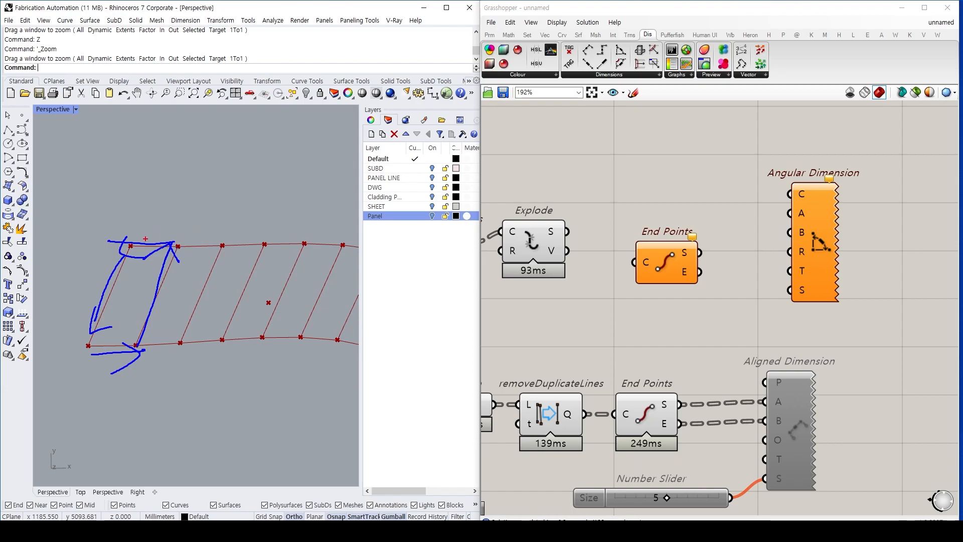
left_click_drag(158, 300, 157, 295)
left_click_drag(153, 243, 175, 255)
left_click_drag(171, 243, 186, 258)
left_click_drag(170, 300, 172, 320)
left_click_drag(165, 294, 169, 320)
left_click_drag(177, 246, 193, 234)
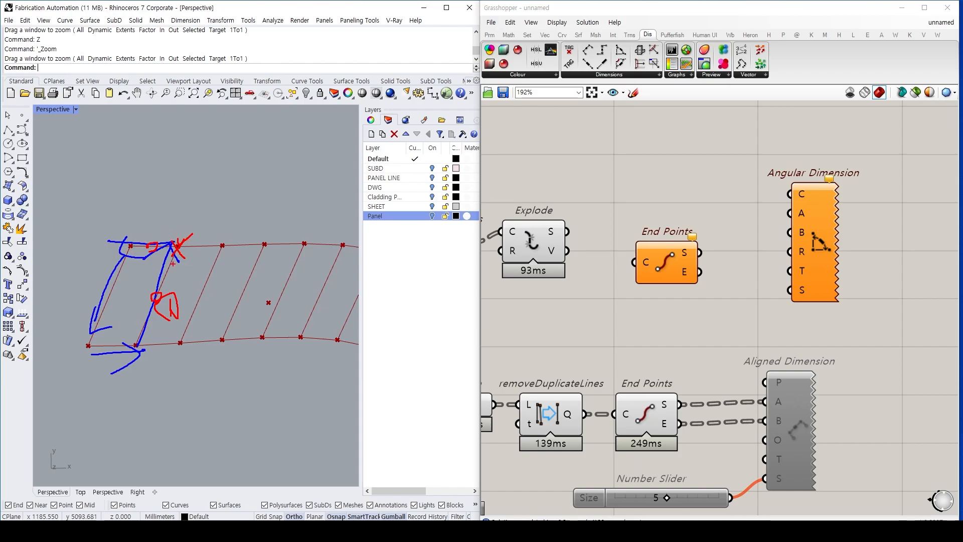
key("Escape")
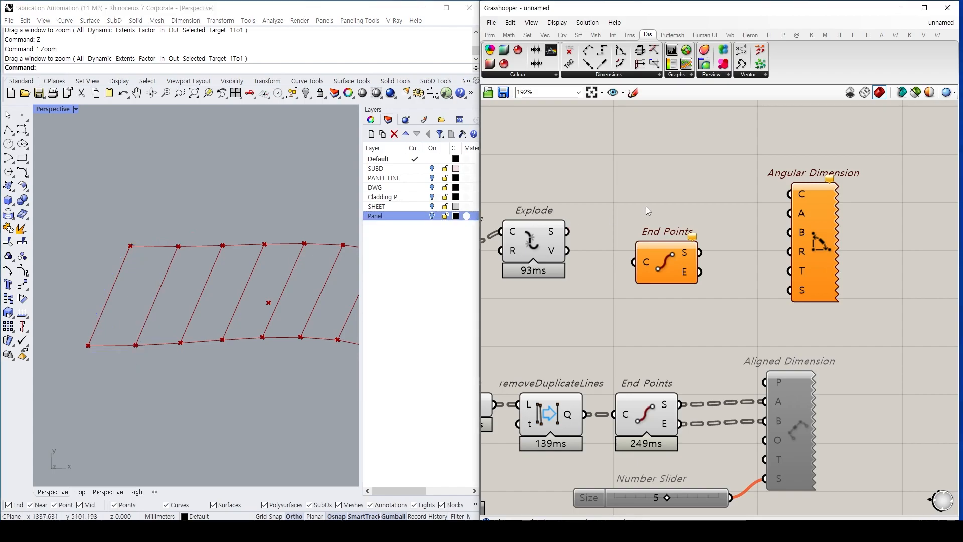
Add a Shift List component below Explode and connect Explode's S output to its L input.
double_click(647, 206)
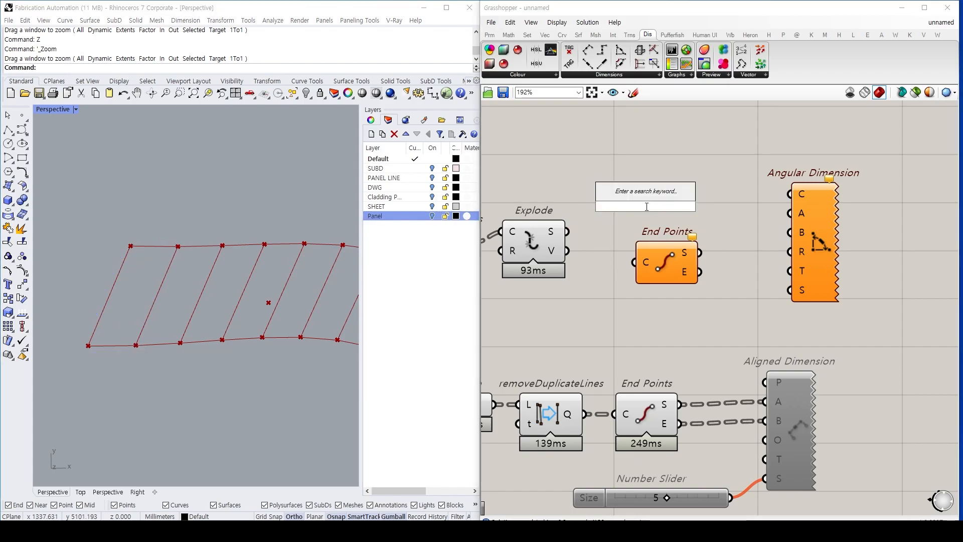
type("shiftl ist")
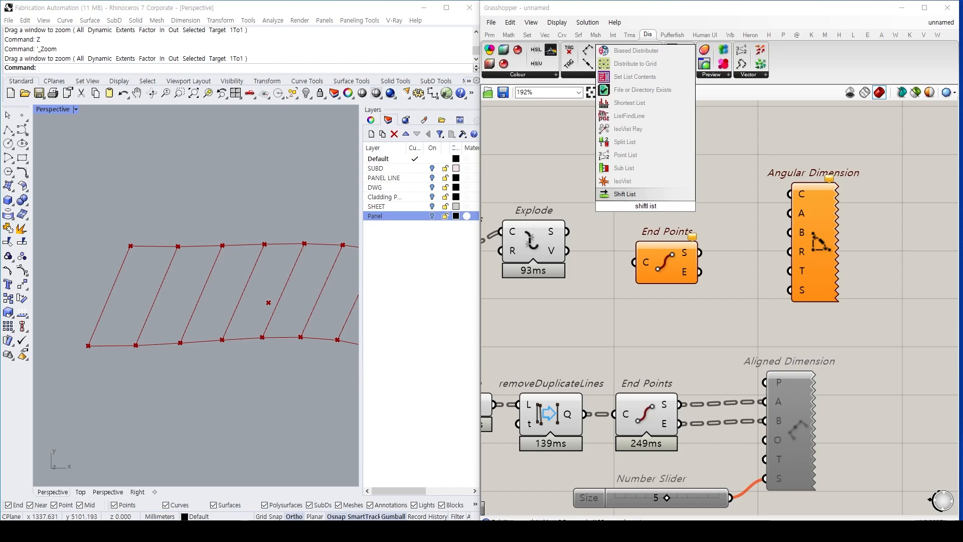
key("Return")
right_click_drag(636, 205, 673, 203)
left_click_drag(673, 203, 653, 305)
left_click_drag(703, 260, 767, 228)
left_click_drag(605, 228, 630, 284)
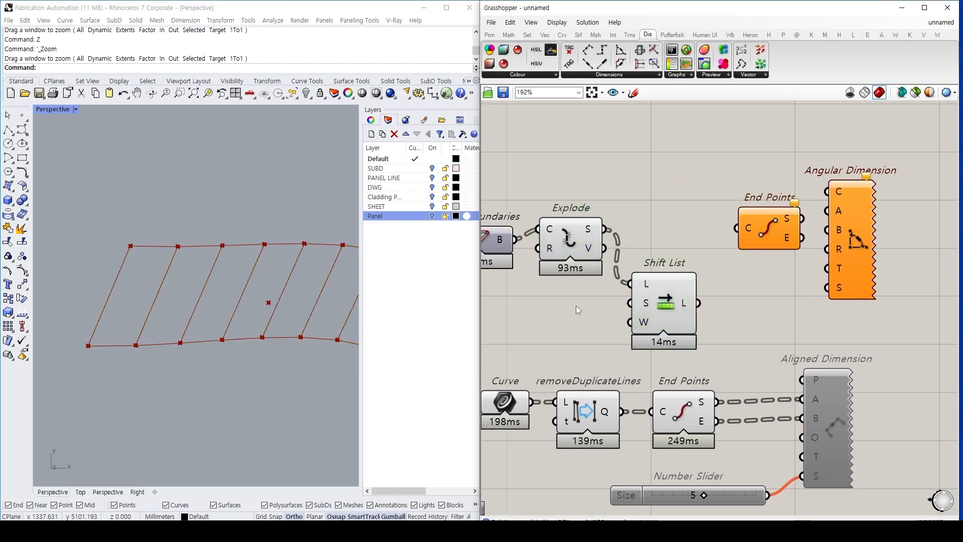
Connect Explode's S output to the new End Points component, and its E output to Angular Dimension's C input.
right_click_drag(673, 196, 650, 247)
left_click_drag(738, 268, 672, 212)
left_click_drag(581, 280, 624, 252)
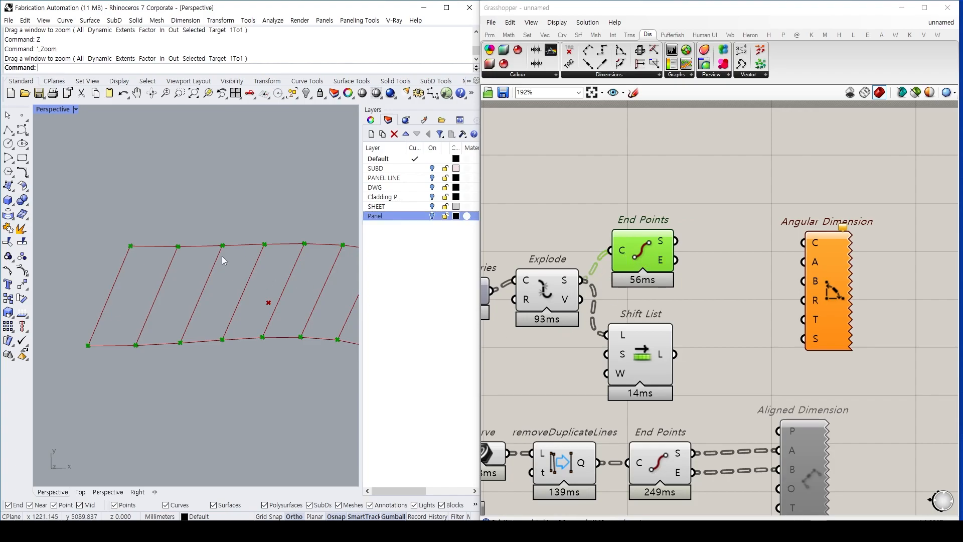
left_click_drag(830, 277, 817, 291)
left_click_drag(677, 260, 816, 287)
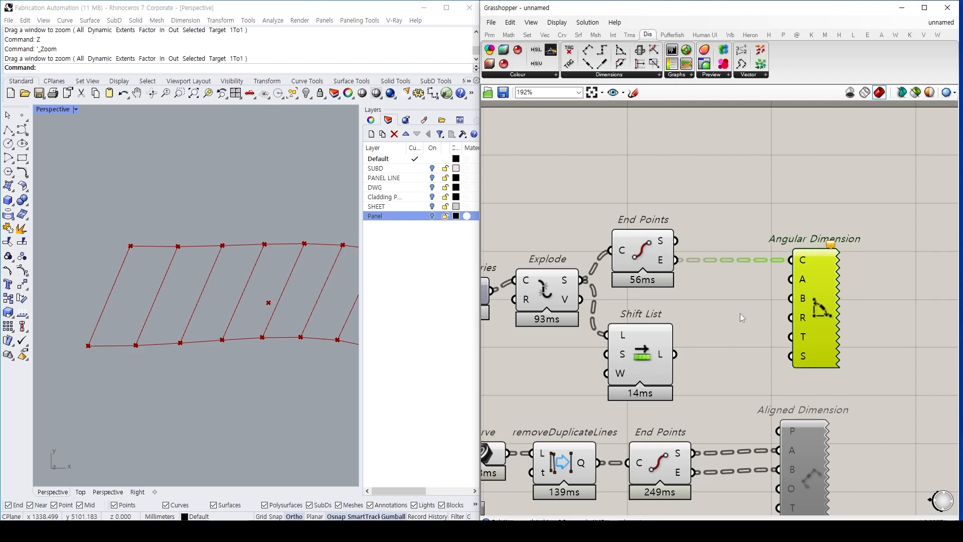
left_click_drag(537, 294, 525, 264)
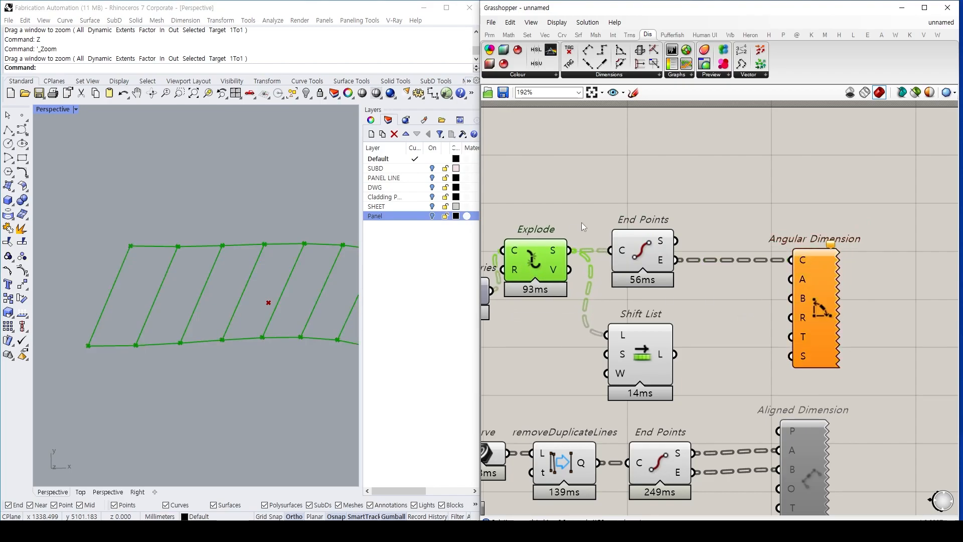
left_click(469, 256)
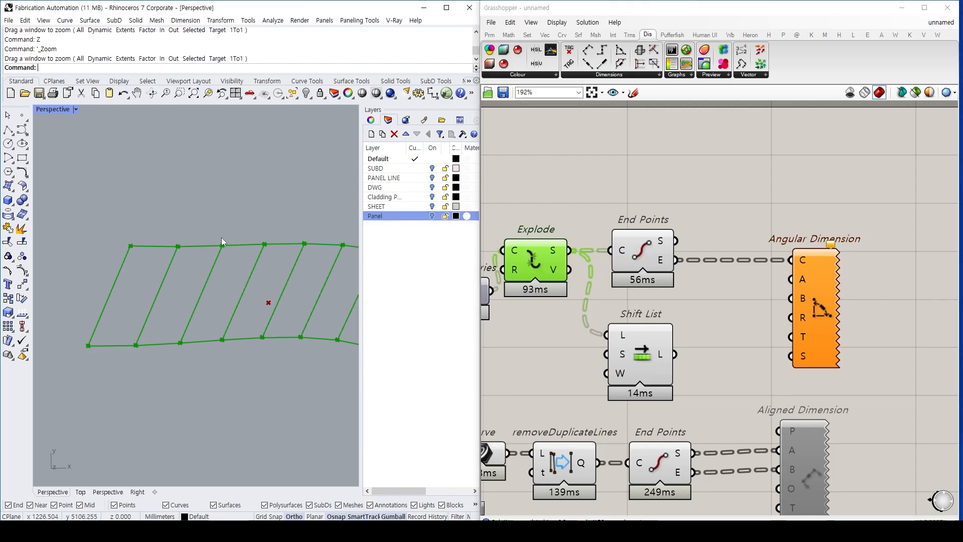
left_click(617, 196)
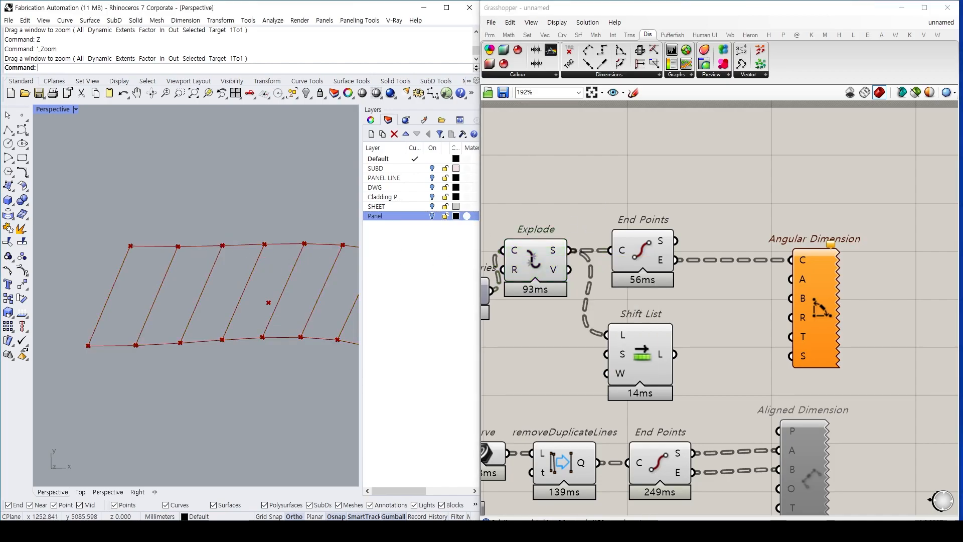
mouse_move(670, 253)
left_mouse_down()
mouse_move(658, 268)
mouse_move(671, 270)
left_mouse_up()
mouse_move(181, 251)
left_mouse_down()
mouse_move(215, 223)
mouse_move(222, 236)
left_mouse_up()
left_click_drag(205, 233, 218, 231)
mouse_move(172, 285)
left_mouse_down()
mouse_move(172, 304)
mouse_move(176, 286)
left_mouse_up()
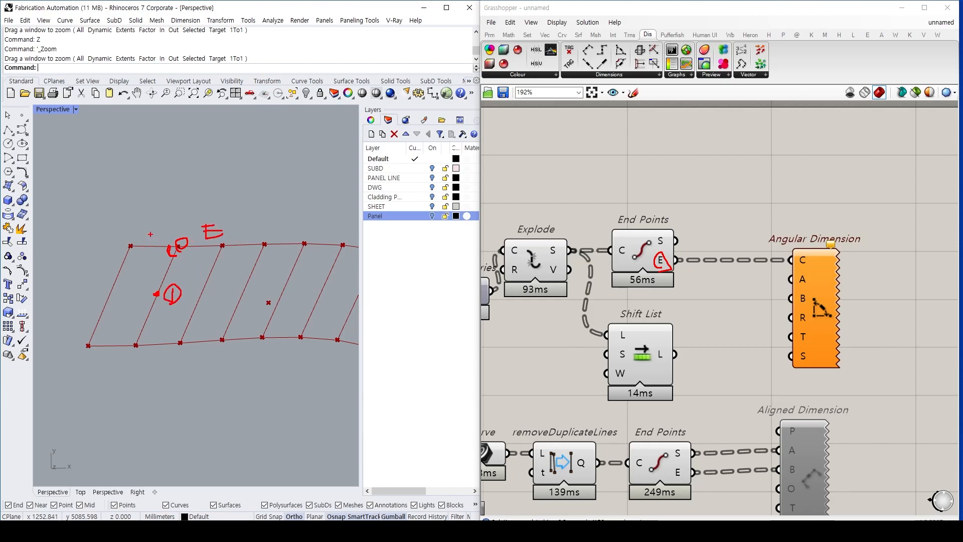
left_click_drag(148, 226, 149, 243)
left_click_drag(148, 225, 150, 226)
left_click_drag(160, 247, 129, 247)
left_click_drag(152, 287, 163, 265)
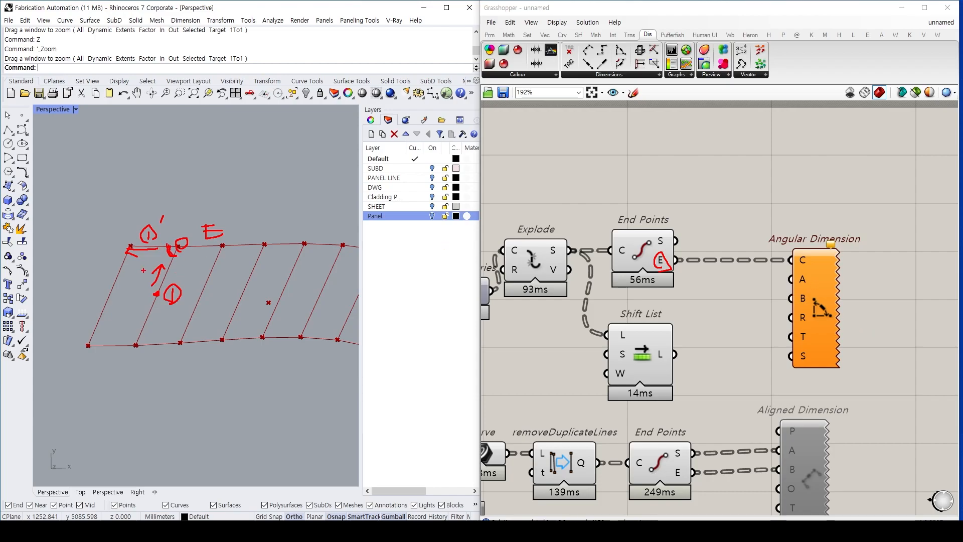
mouse_move(153, 234)
left_mouse_down()
mouse_move(135, 250)
mouse_move(144, 256)
mouse_move(146, 312)
mouse_move(131, 253)
left_mouse_up()
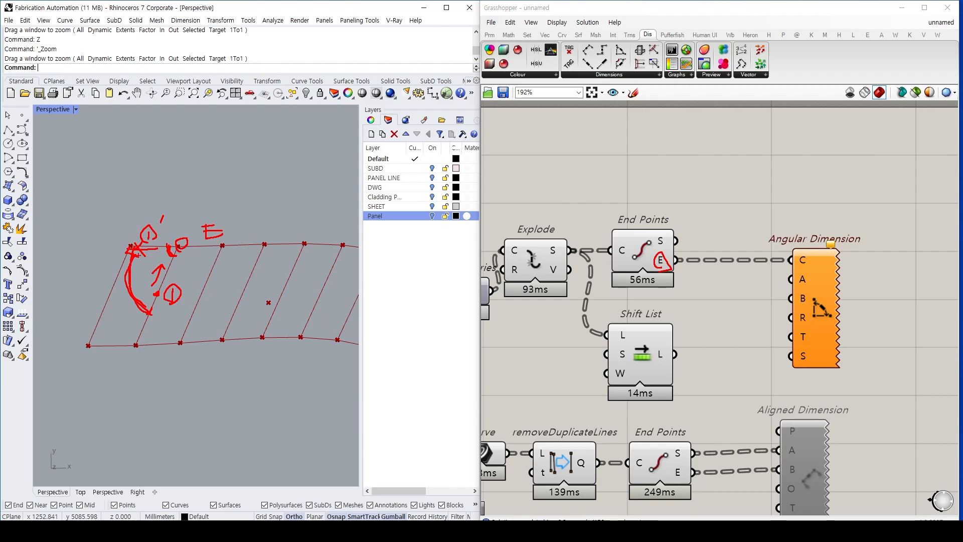
mouse_move(160, 254)
left_mouse_down()
mouse_move(165, 246)
mouse_move(179, 262)
left_mouse_up()
key("Escape")
Add a Point On Curve component above End Points, set it to about 0.3, and duplicate it.
double_click(704, 178)
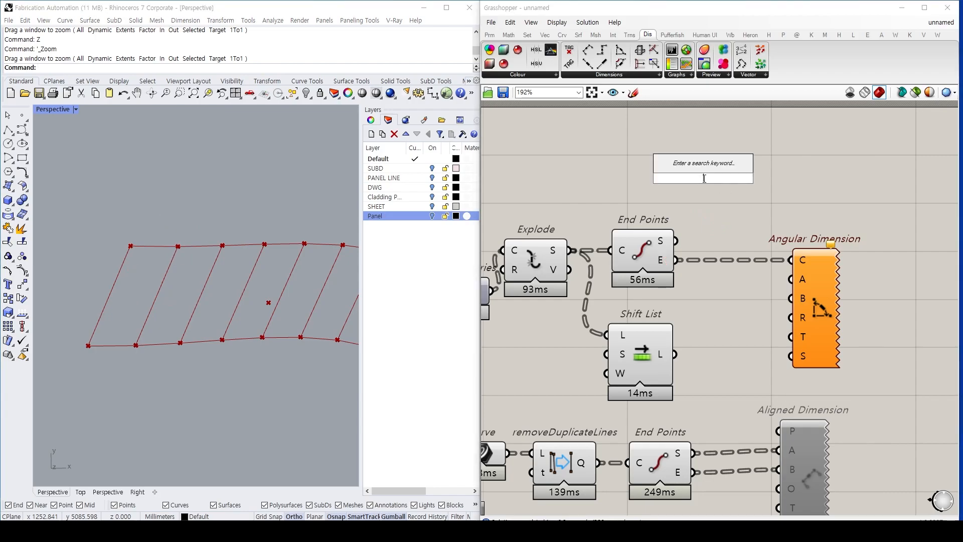
type("Point on curve")
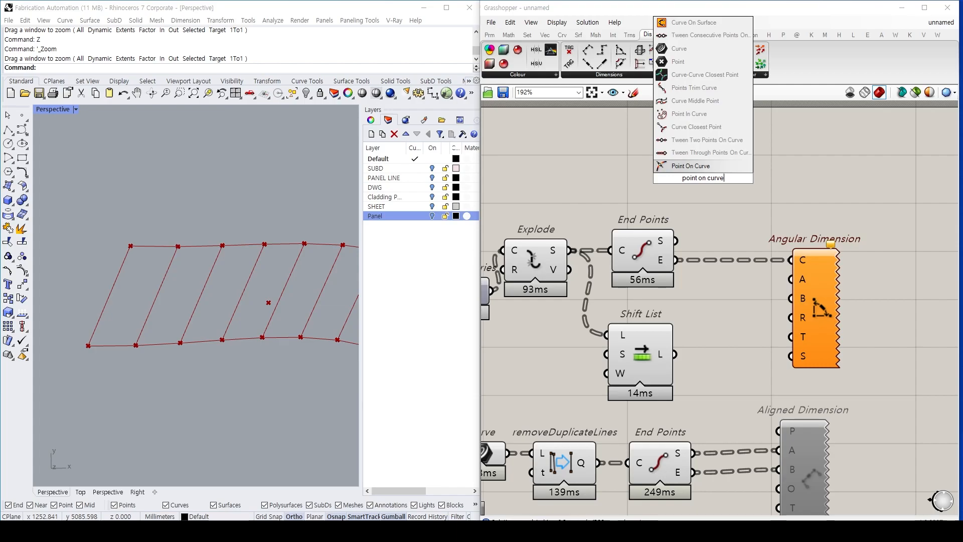
key("Return")
left_click_drag(705, 182, 731, 209)
left_click(743, 182)
key("ctrl+c")
key("ctrl+v")
Connect Explode's S output to the upper Point On Curve and Shift List's L output to the lower one.
left_click_drag(569, 250, 613, 176)
left_click_drag(725, 213, 749, 318)
left_click(658, 355)
left_click_drag(658, 355, 701, 362)
Lock the solver and connect the upper and lower Point On Curve outputs to Angular Dimension's A and B inputs.
middle_click(760, 207)
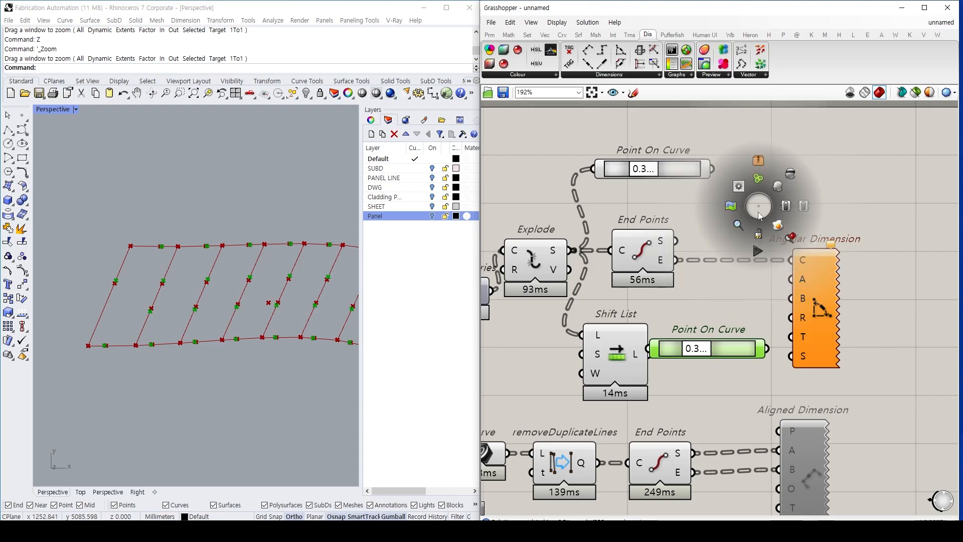
left_click(759, 234)
left_click_drag(713, 169, 792, 280)
left_click_drag(768, 348, 791, 357)
Add a Number Slider set to 3 for Angular Dimension's S input and unlock the solver.
double_click(736, 313)
type("3")
key("Return")
middle_click(724, 244)
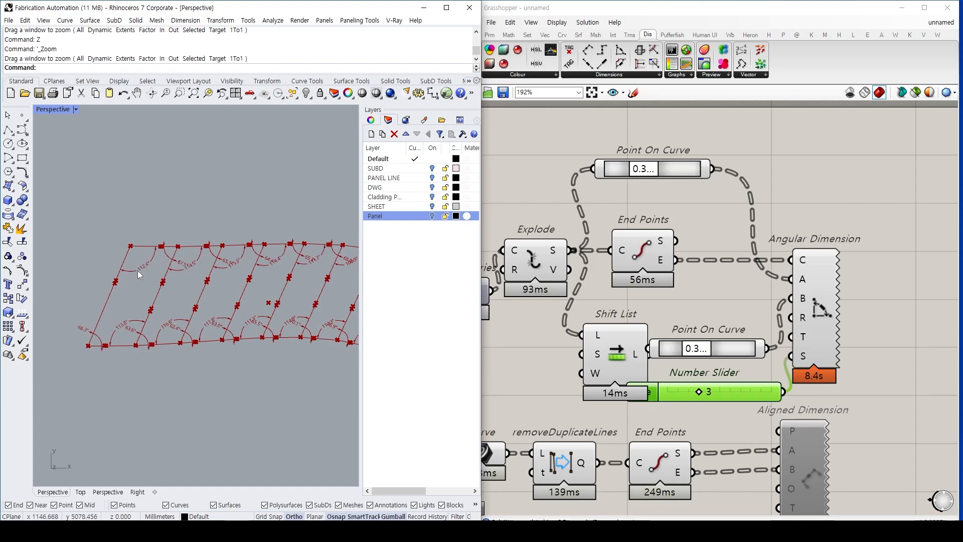
With the solver locked, set both Point On Curve components to about 0.2, and unlock the solver to recompute.
middle_click(701, 307)
left_click(701, 333)
left_click_drag(702, 349, 693, 351)
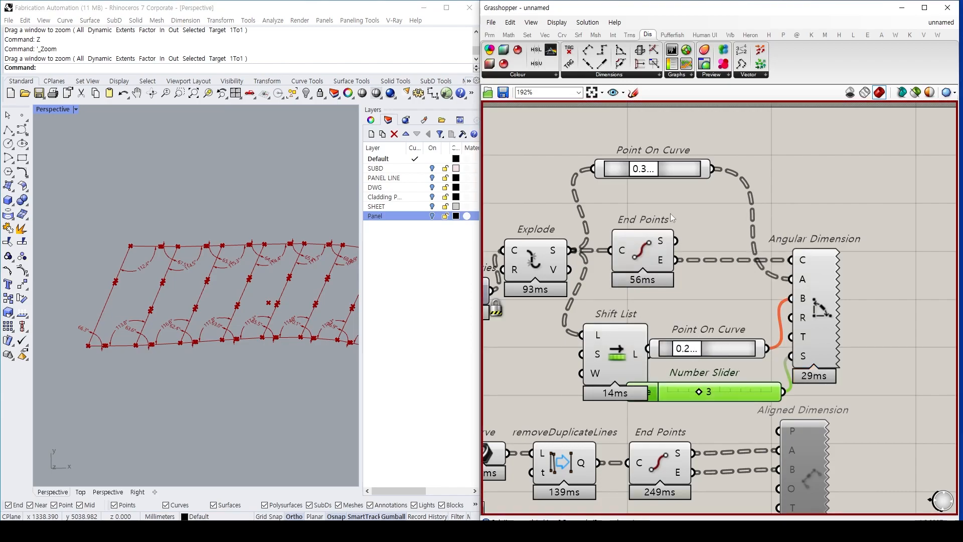
left_click_drag(643, 169, 636, 169)
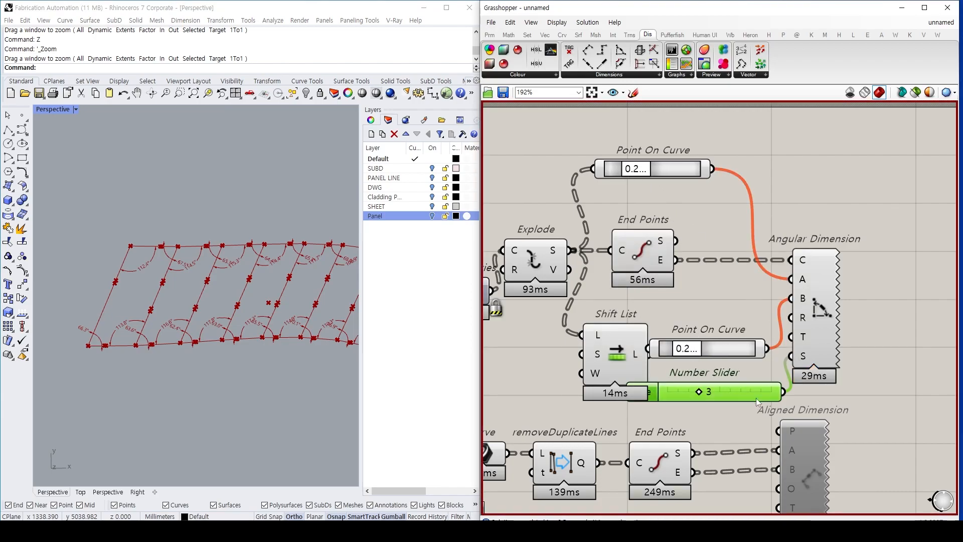
middle_click(713, 347)
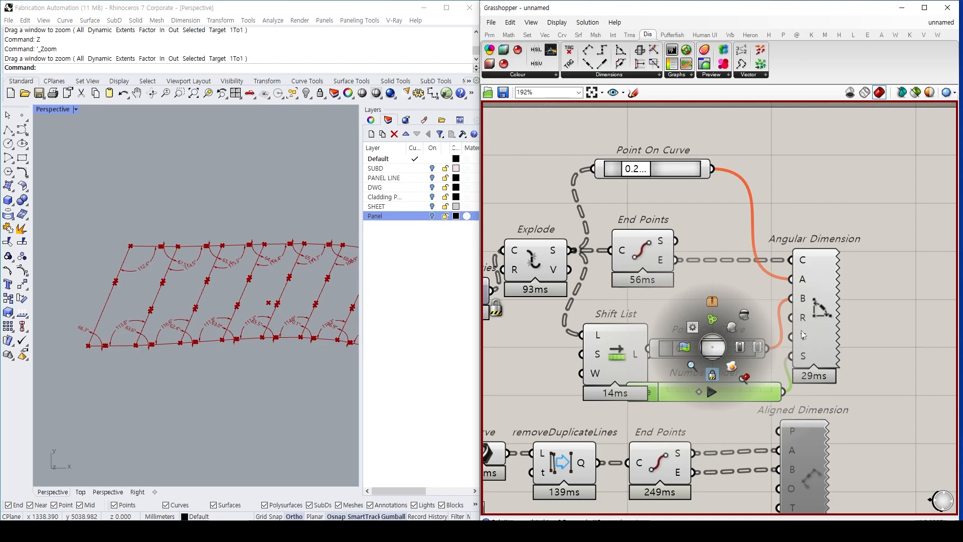
left_click(814, 448)
left_click(879, 421)
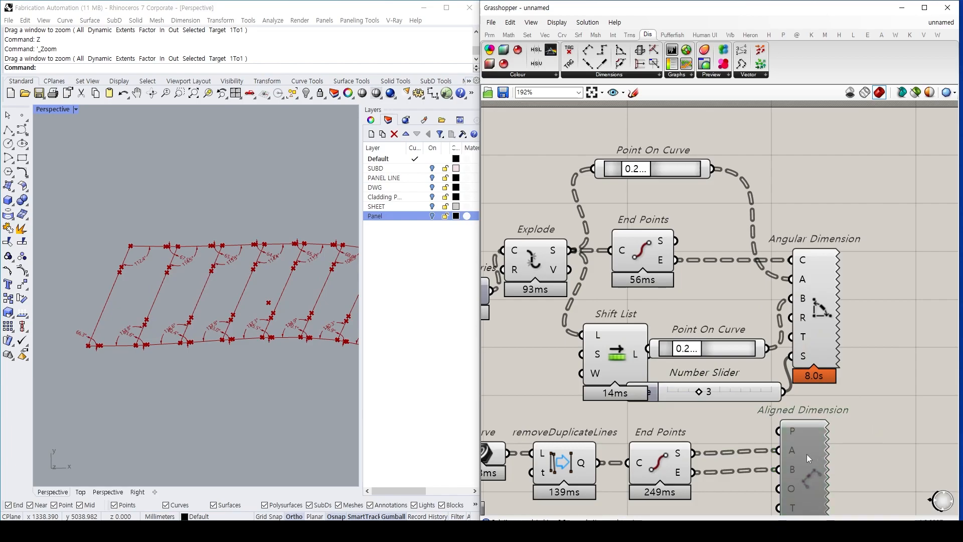
Review the Default annotation style's settings in Rhino's options and close the dialog without changes.
left_click_drag(798, 453, 800, 450)
left_click(422, 333)
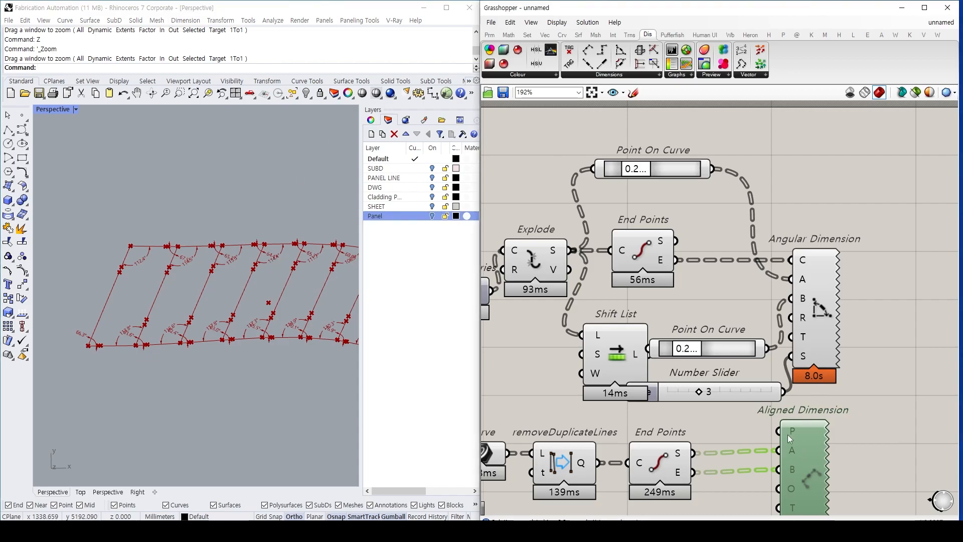
type("ptions")
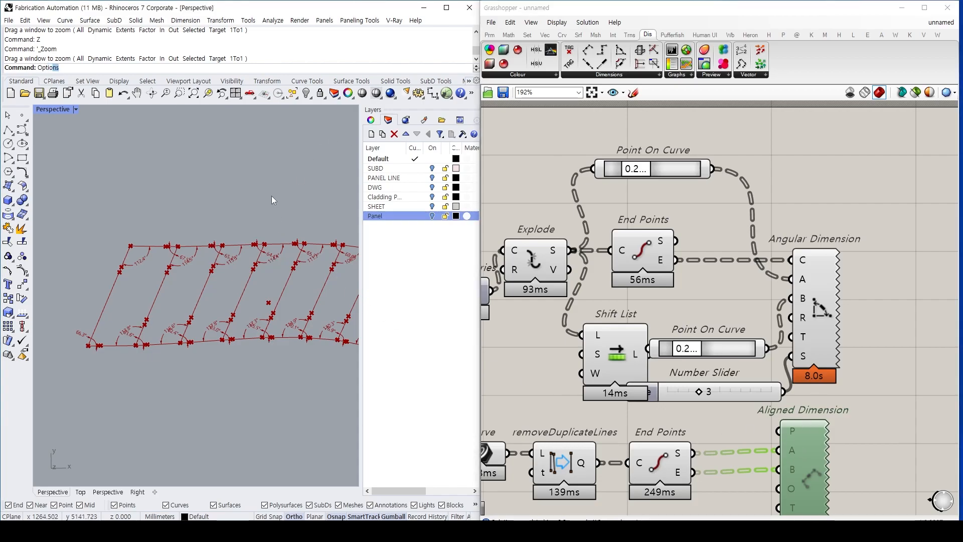
key("Return")
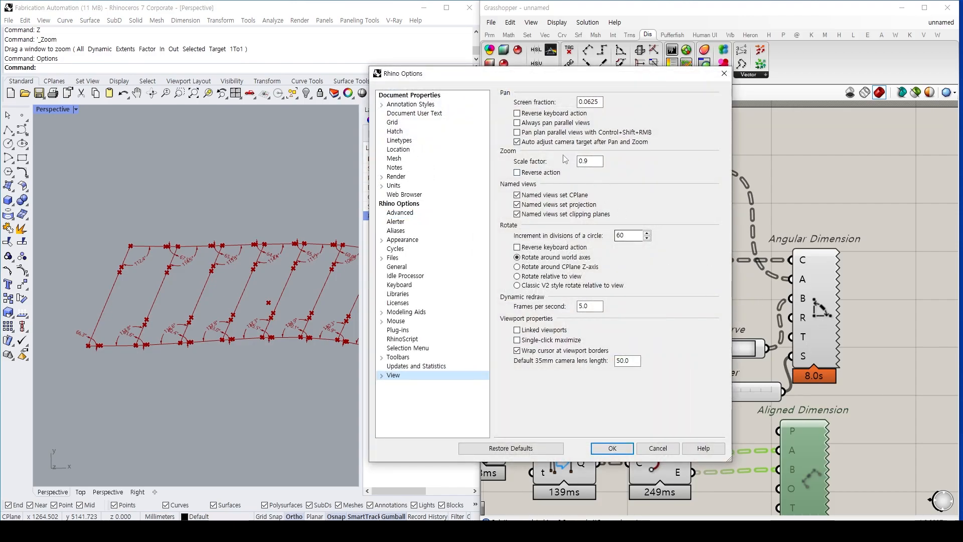
left_click(409, 95)
left_click(410, 104)
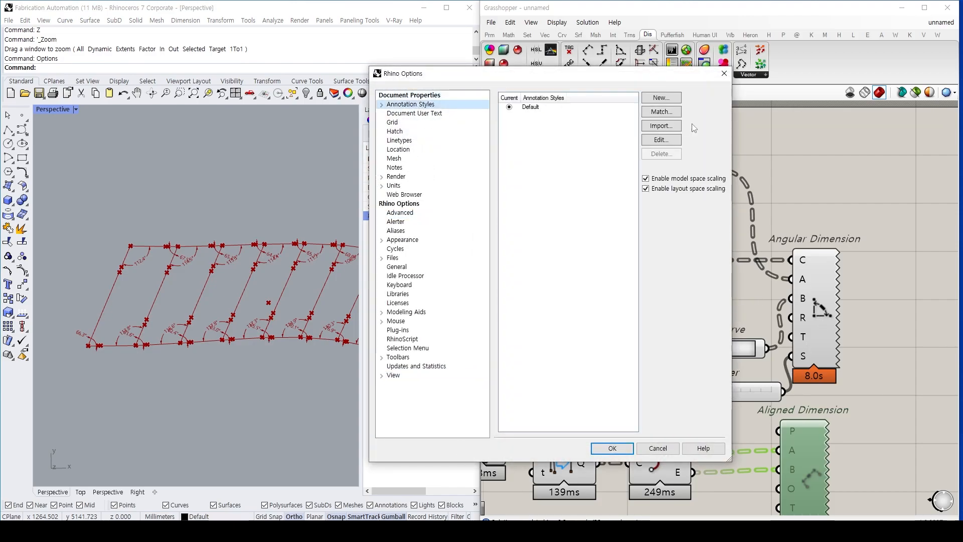
left_click(539, 107)
left_click(670, 140)
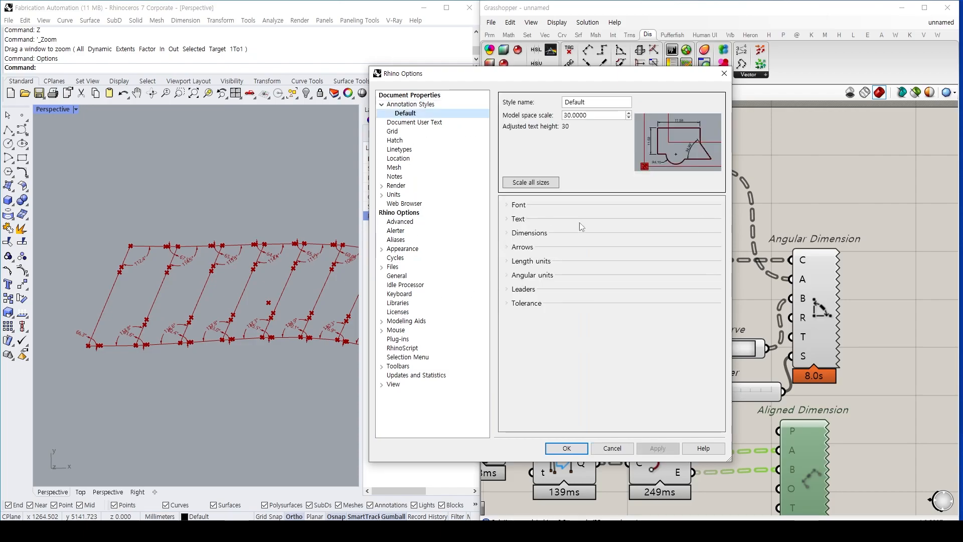
key("Escape")
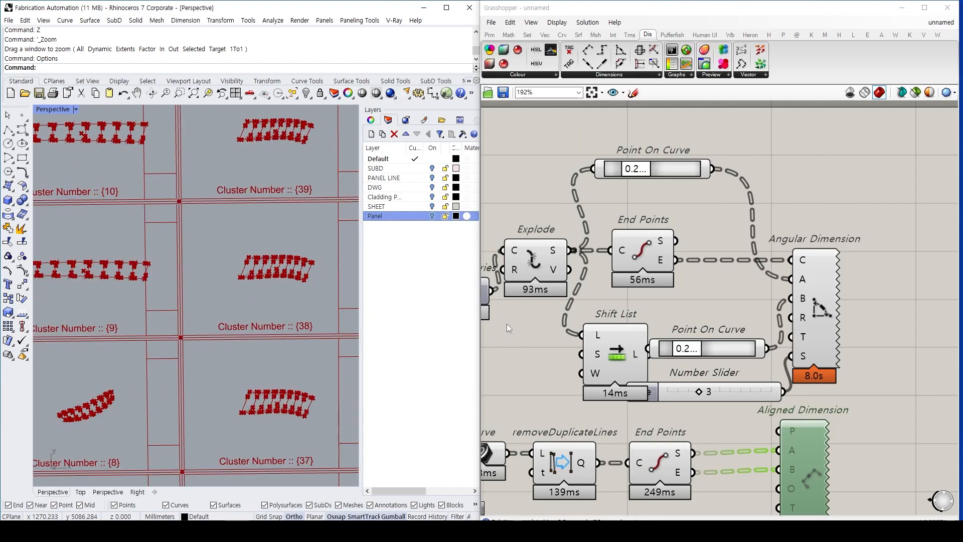
left_click(541, 360)
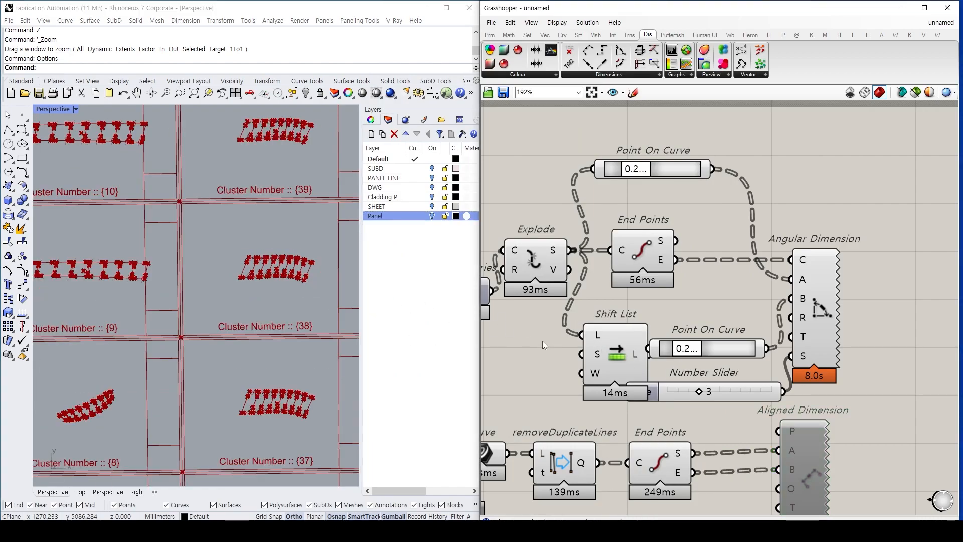